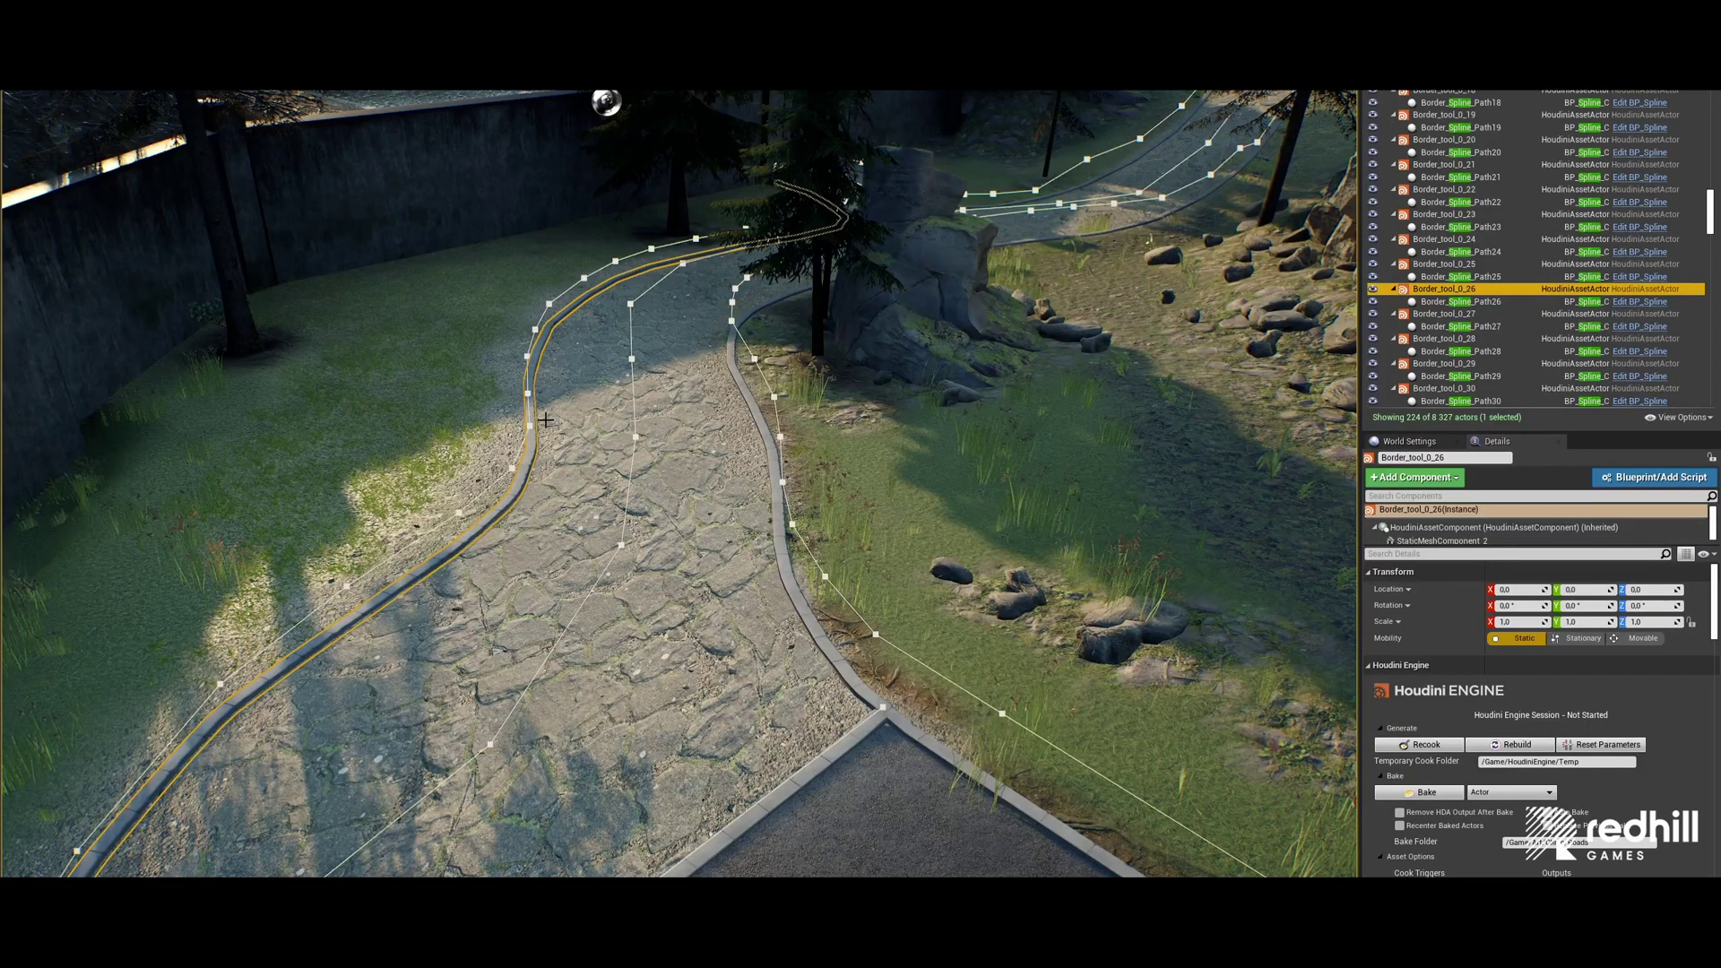
# Step: Examine the Border_Spline_Path24 spline, its Border_tool_0_24 Houdini asset, and the Track_v2_Pebbles_15 asset settings along the stone path
pyautogui.click(732, 320)
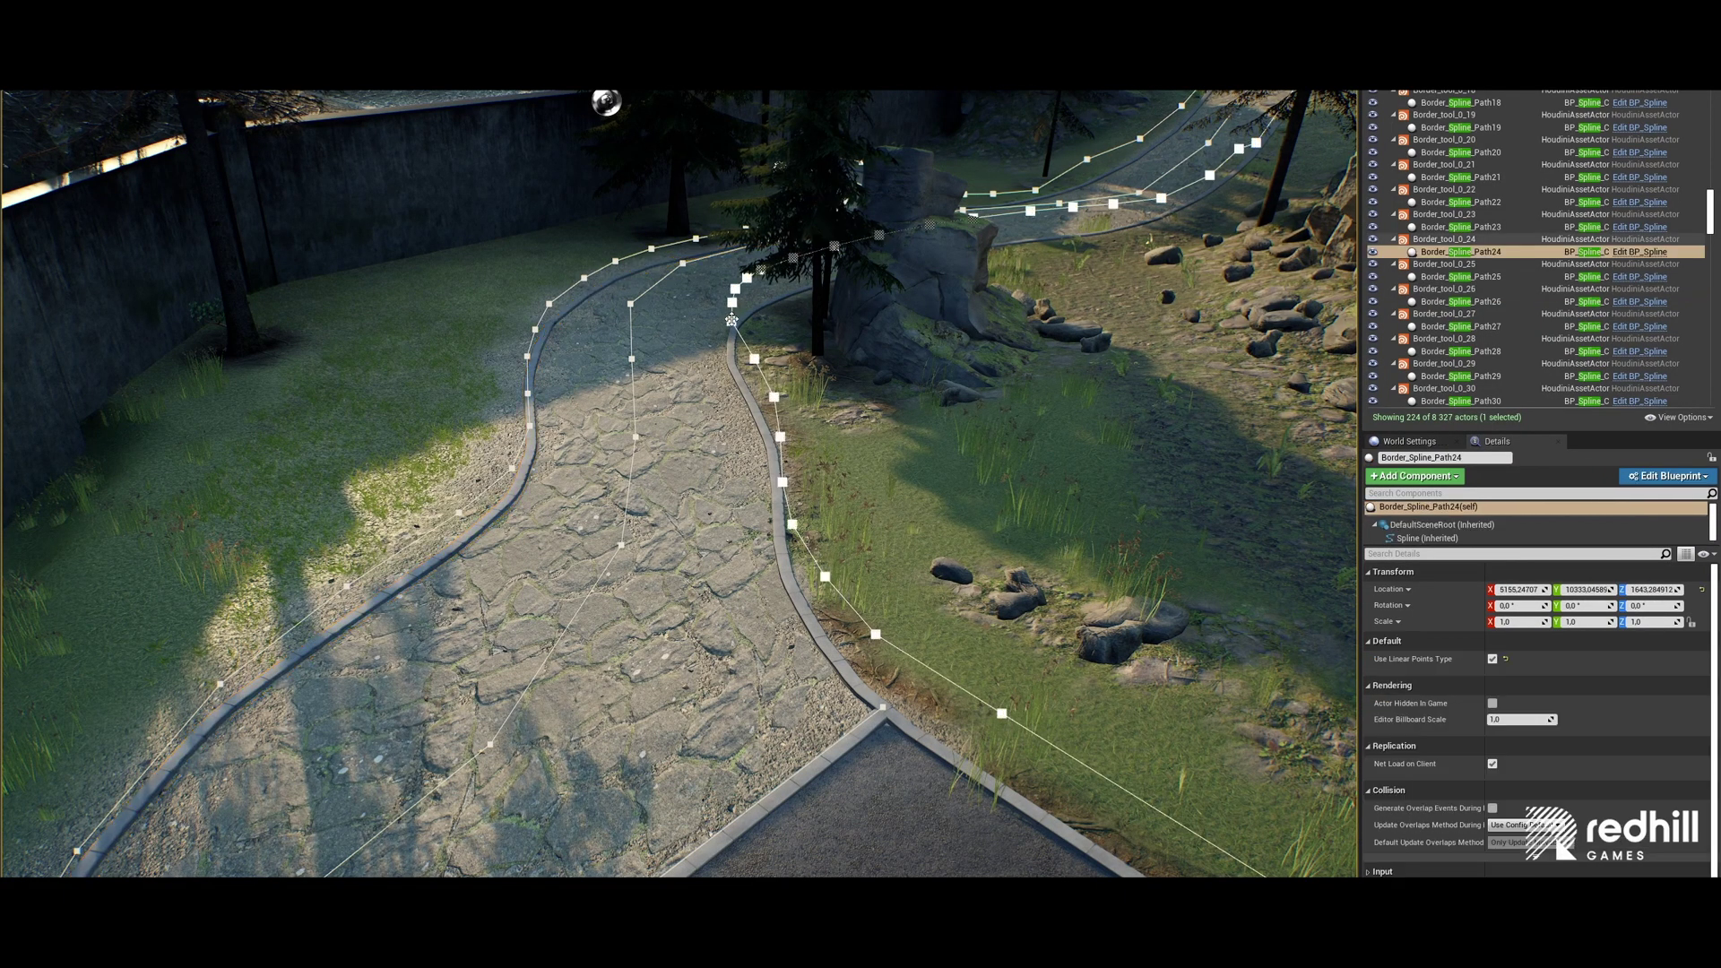
pyautogui.click(1446, 239)
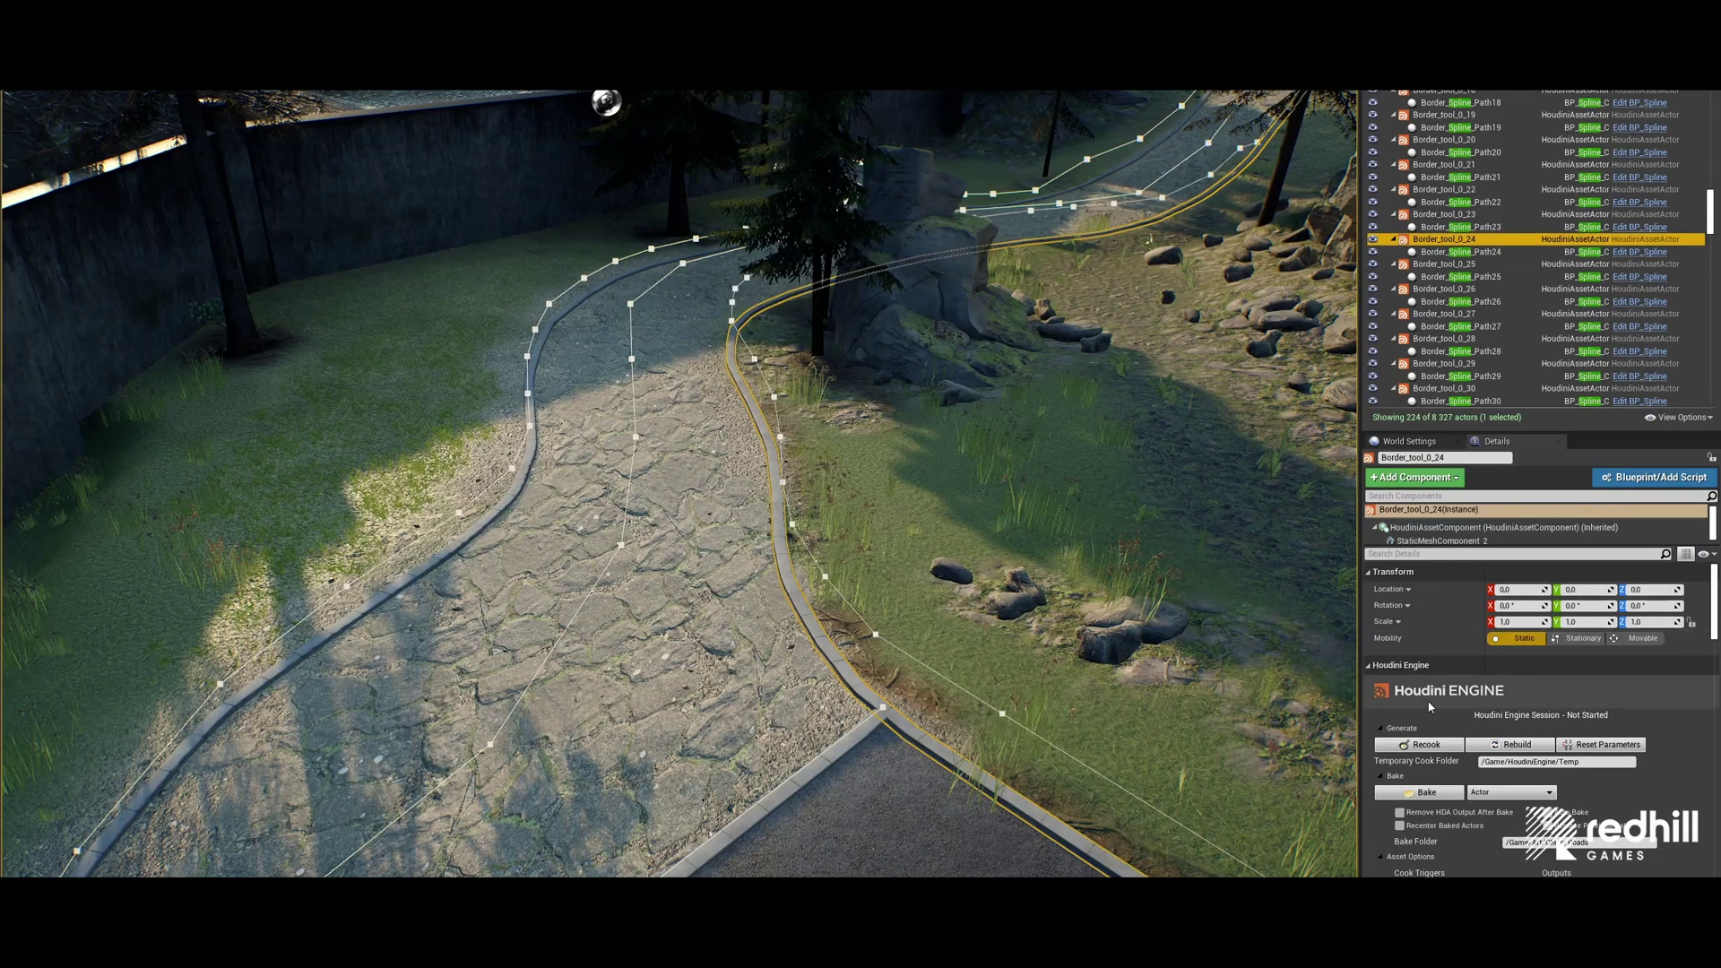
pyautogui.click(640, 434)
pyautogui.scroll(-6, 1517, 753)
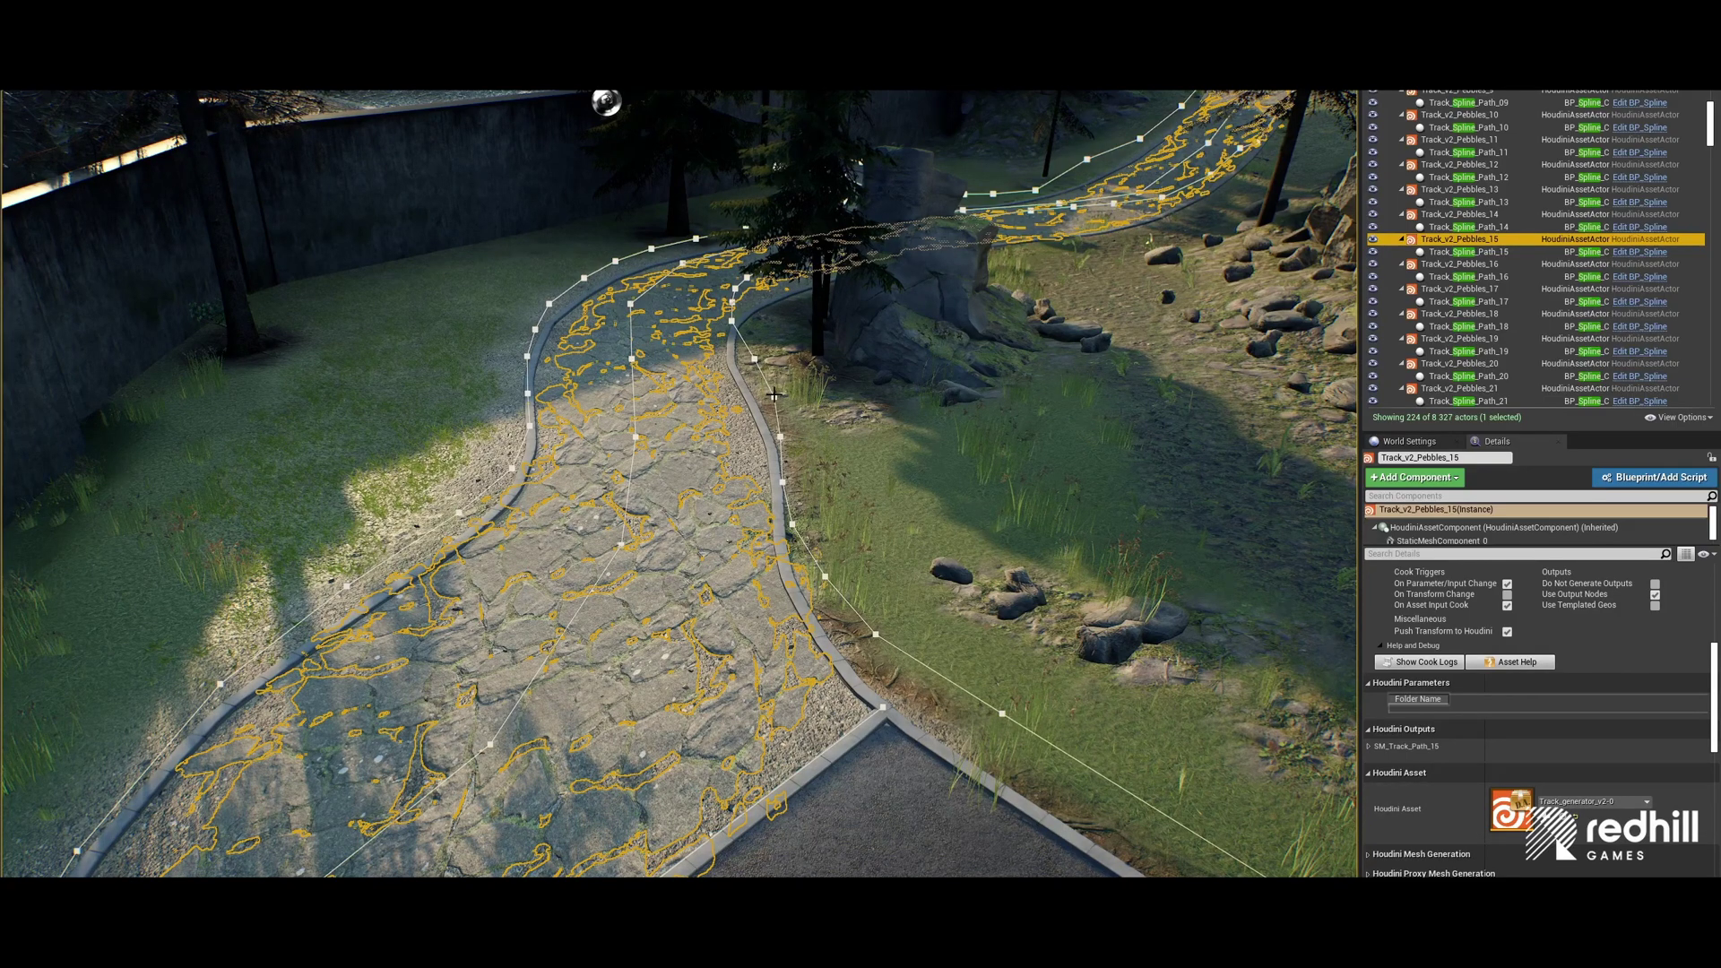
pyautogui.click(772, 395)
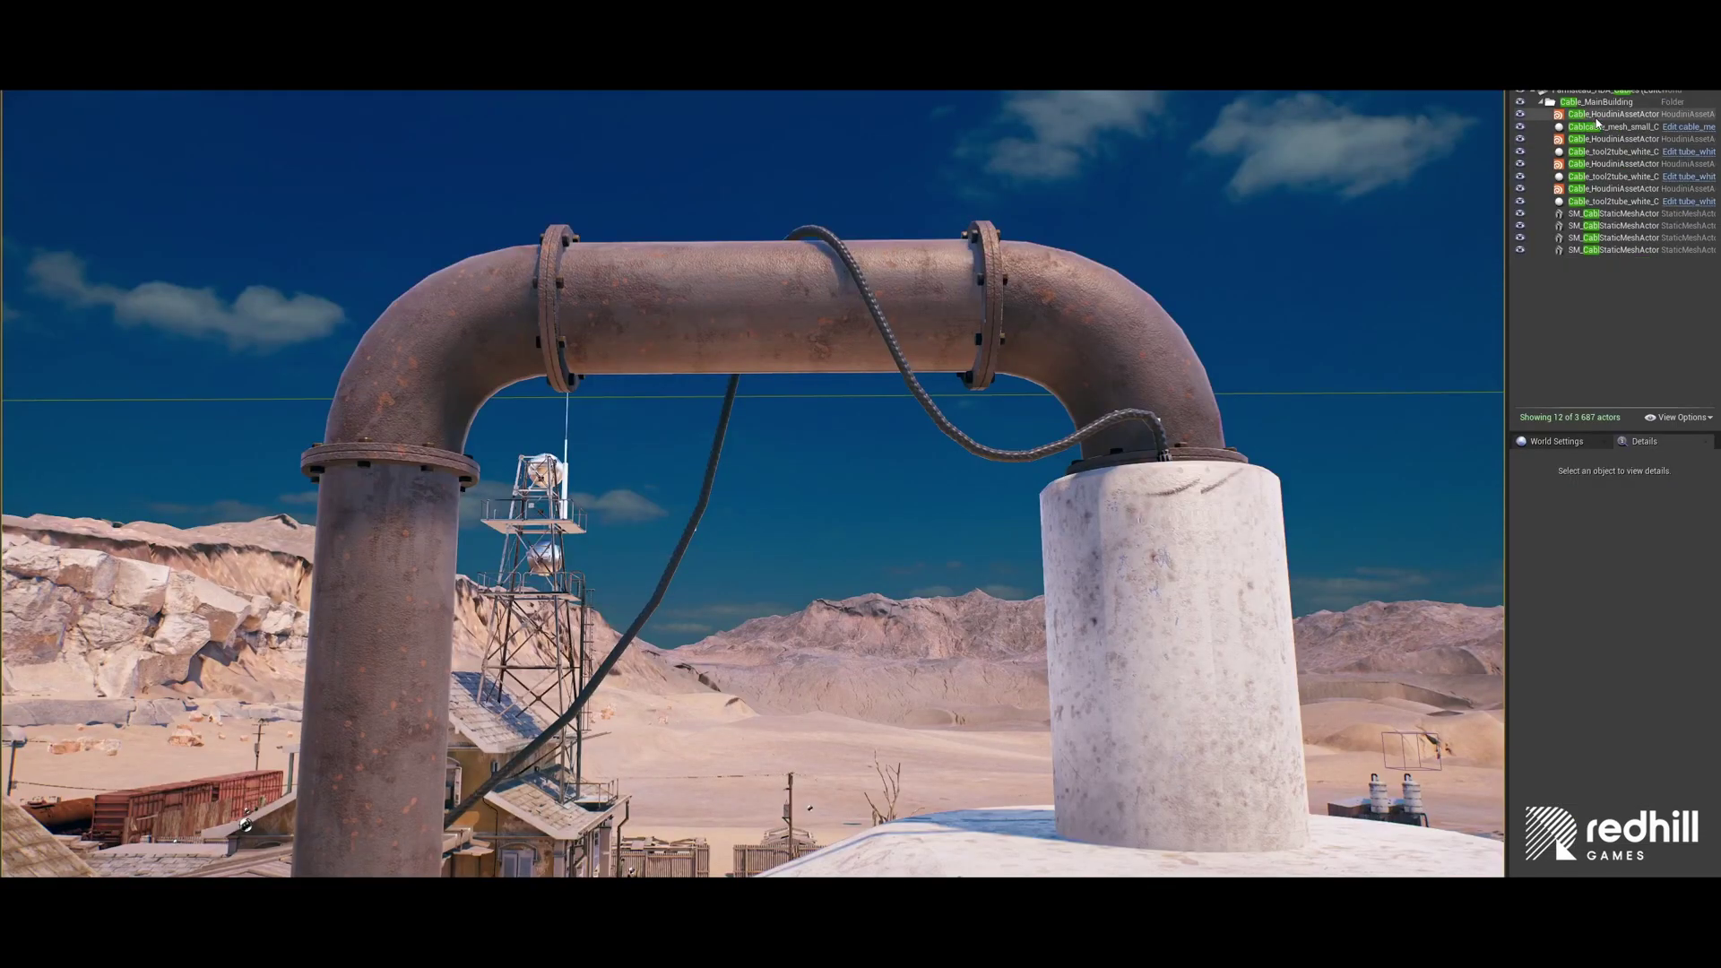
# Step: Inspect the Cable_tool2_Small_, Cable_tool2_Tube_White_01_ and Cable_tool2_Tube_White_03_ spline actors in the level
pyautogui.click(1600, 127)
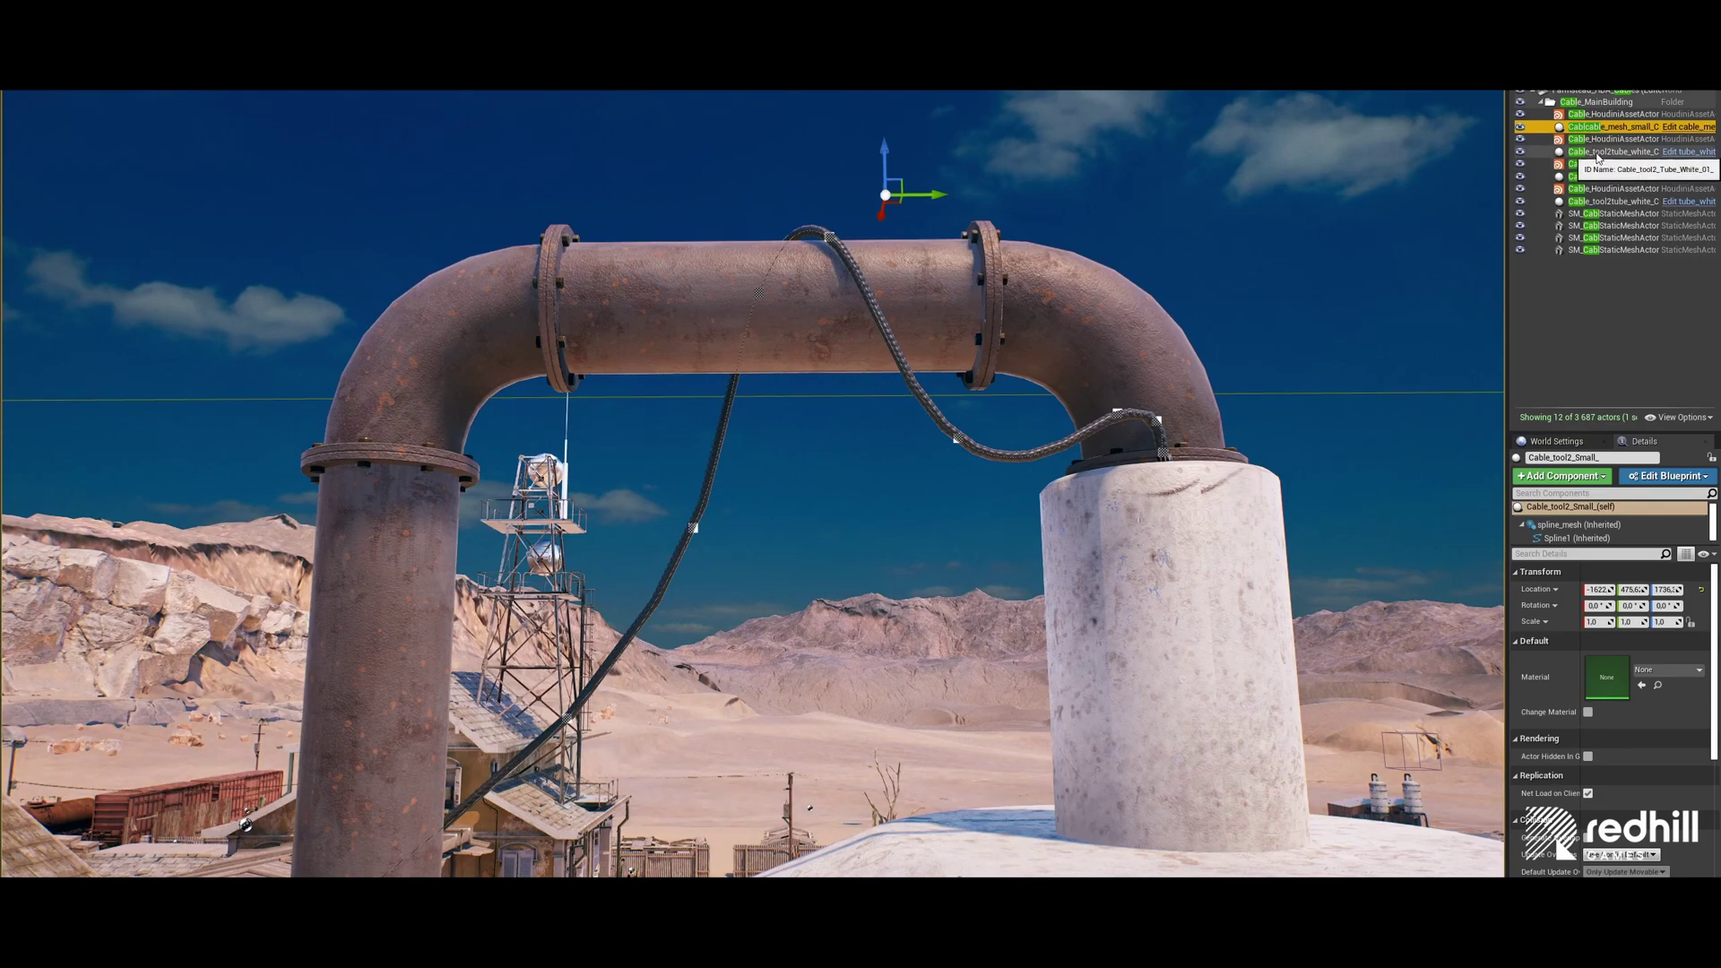
pyautogui.doubleClick(1598, 152)
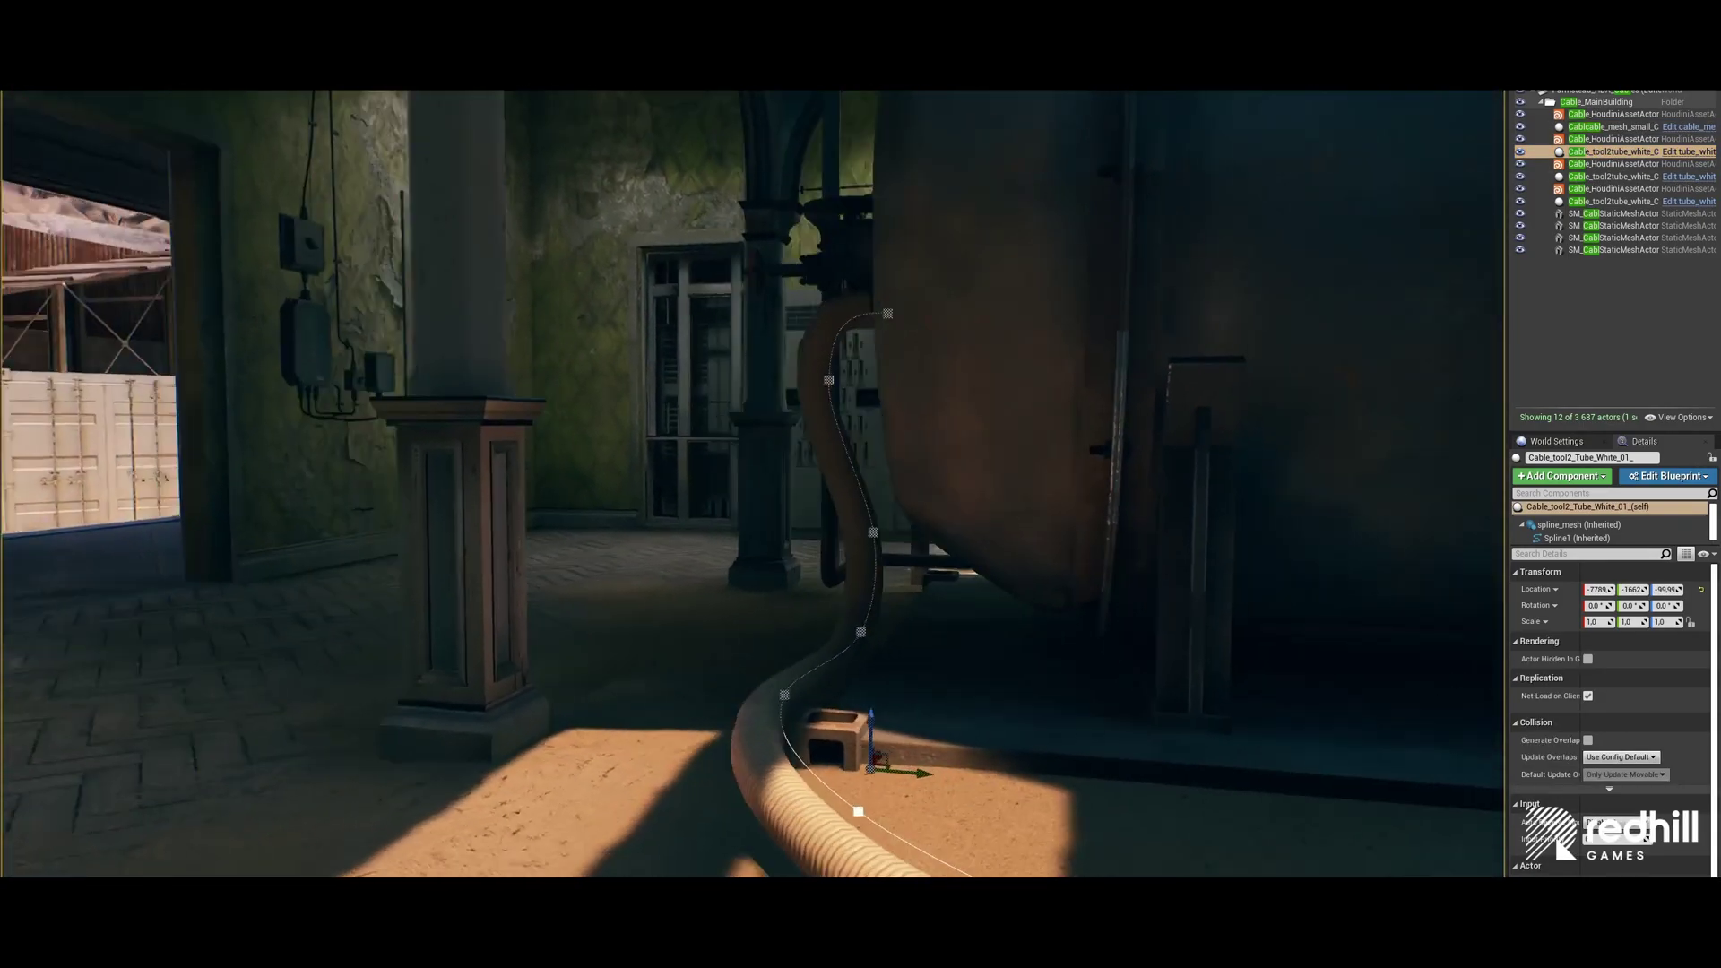
pyautogui.moveTo(1205, 266); pyautogui.dragTo(1204, 266, button='right')
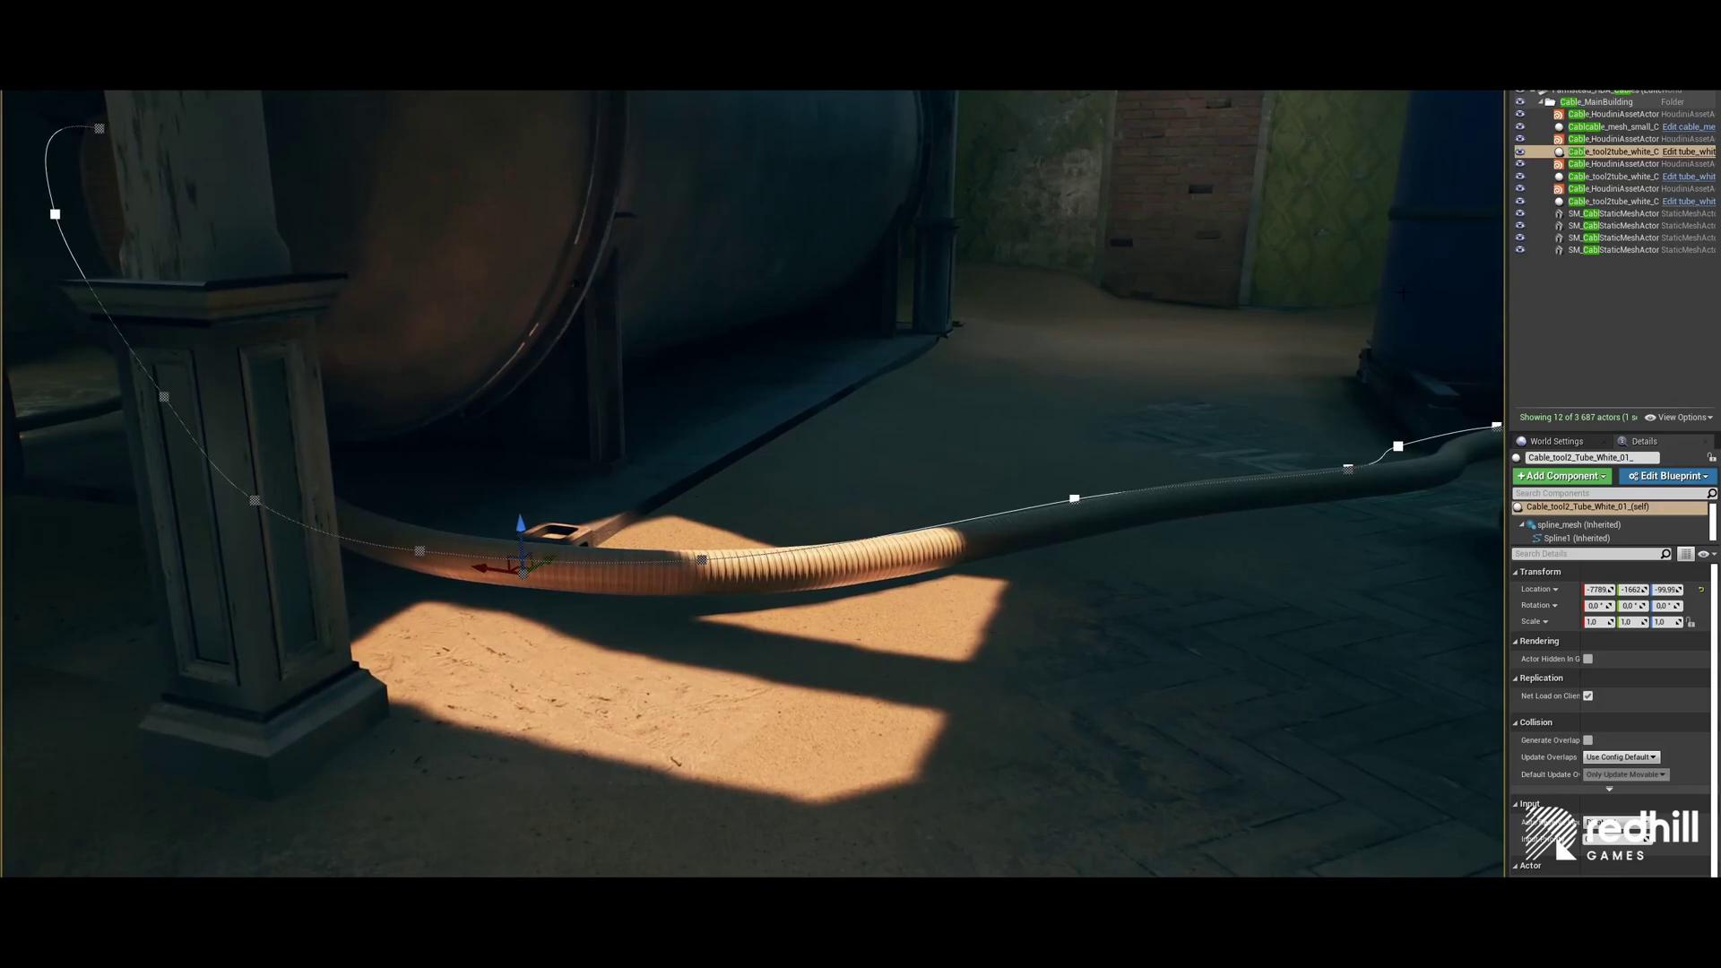
pyautogui.doubleClick(1598, 200)
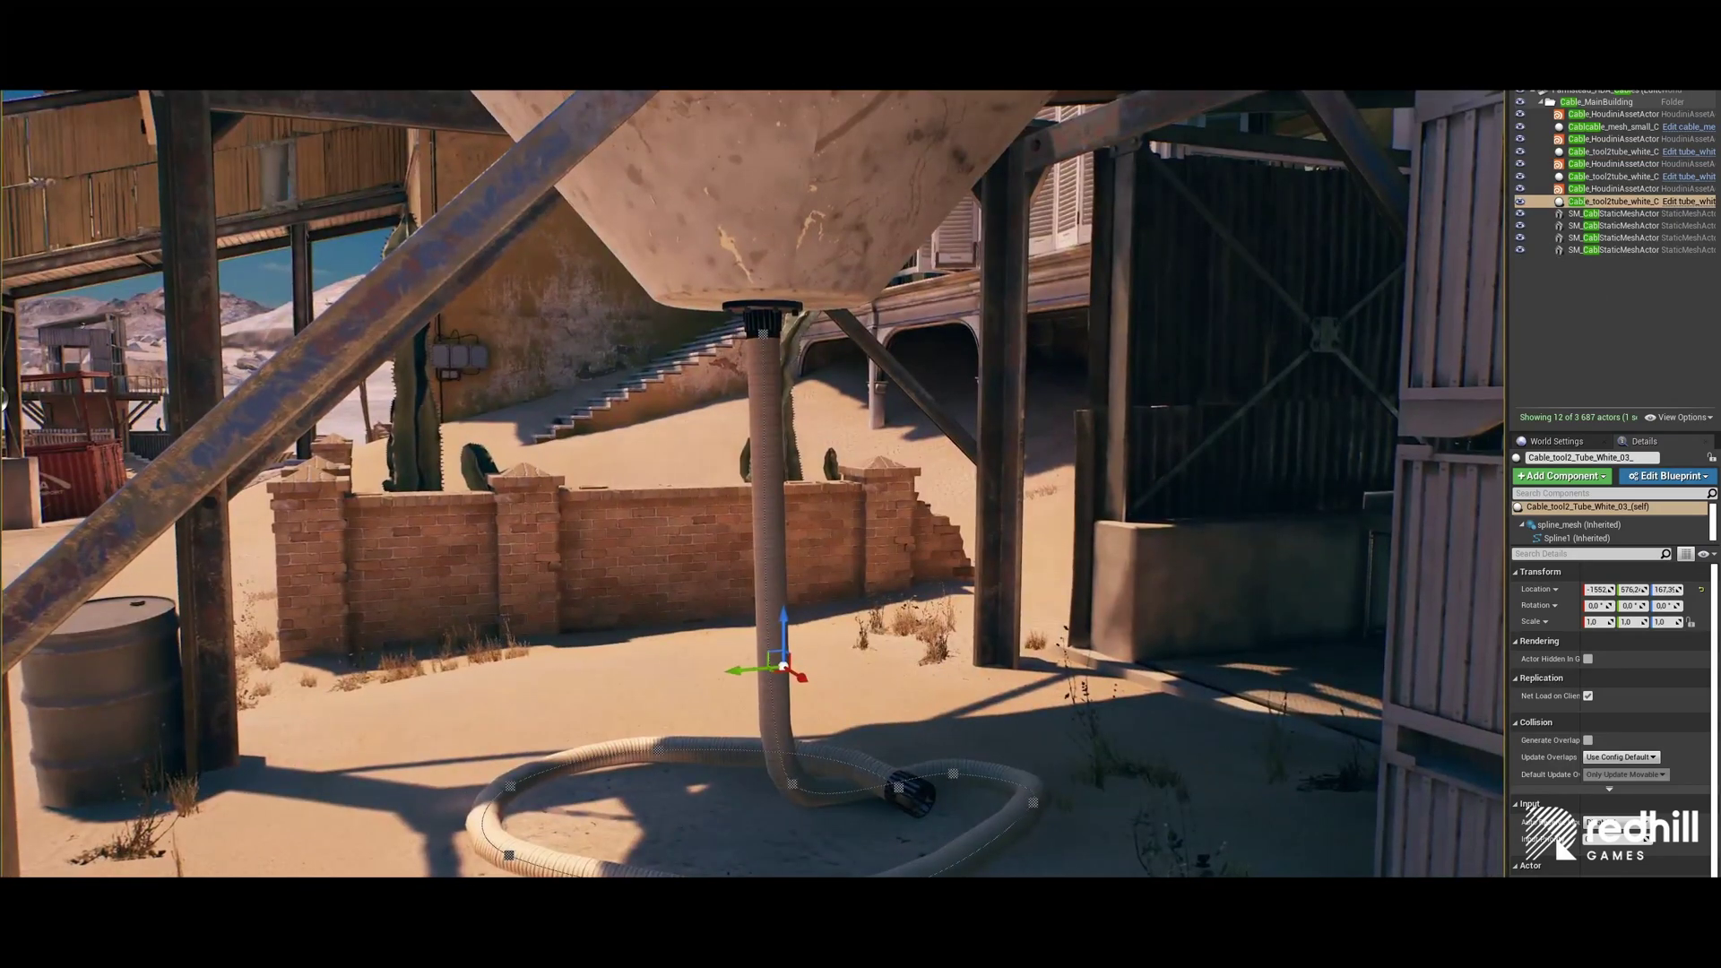
pyautogui.moveTo(874, 492); pyautogui.dragTo(874, 492, button='right')
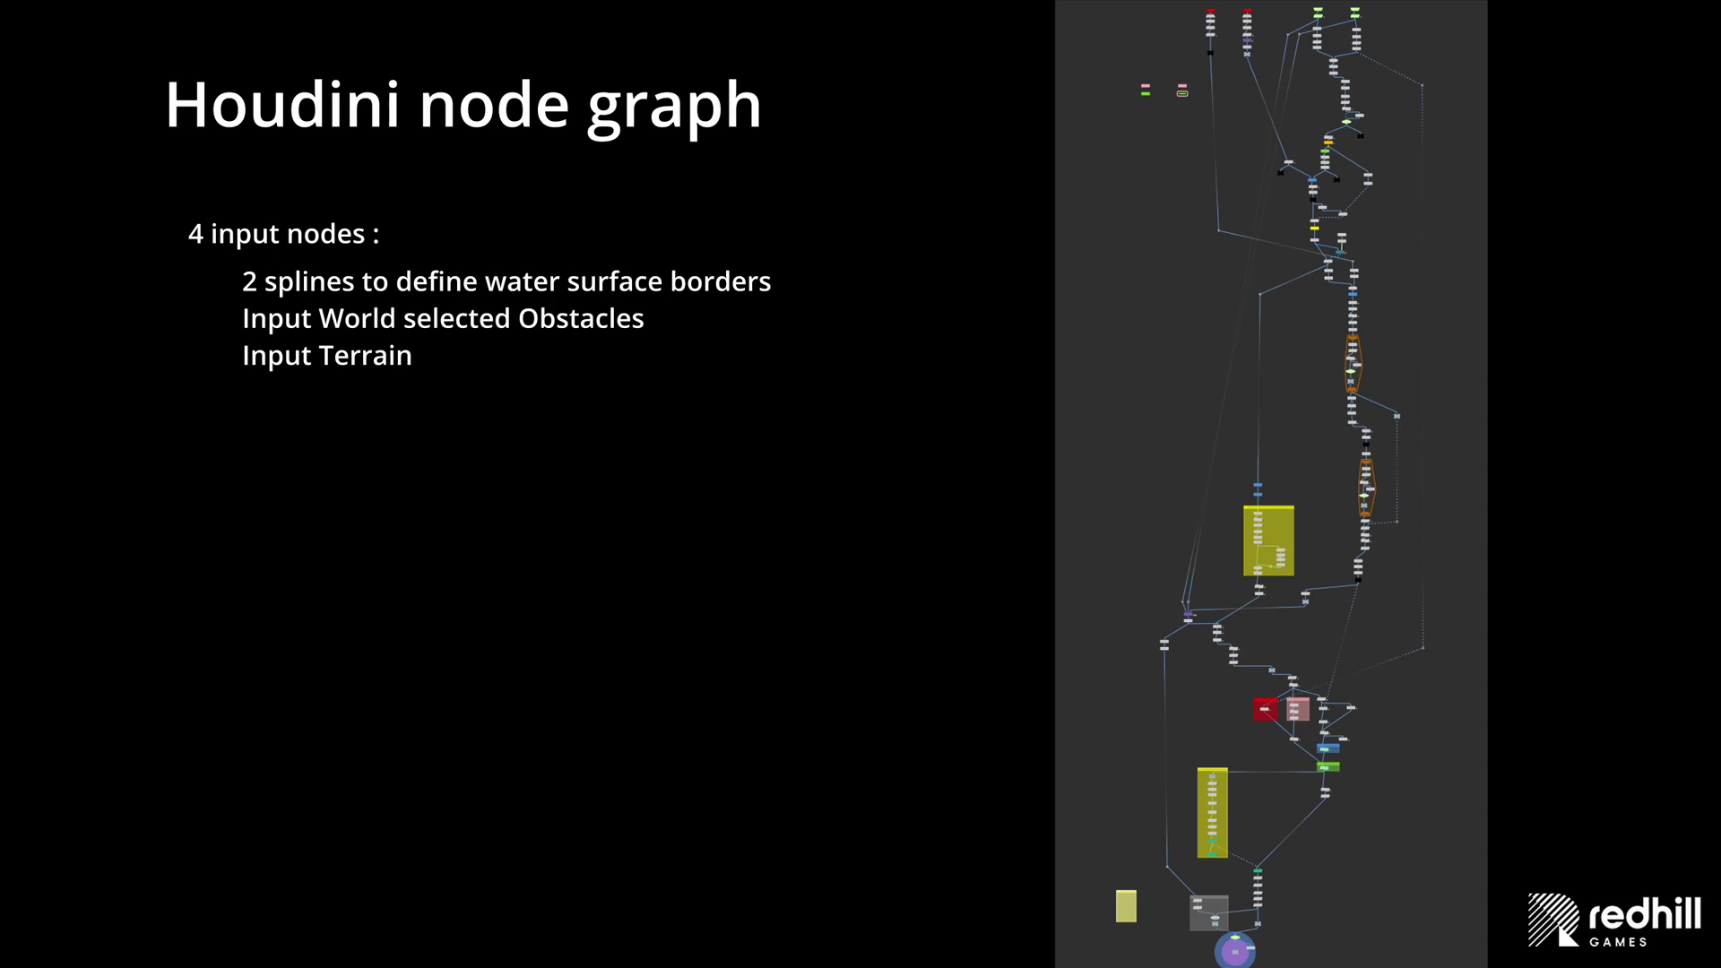
pyautogui.press('Right')
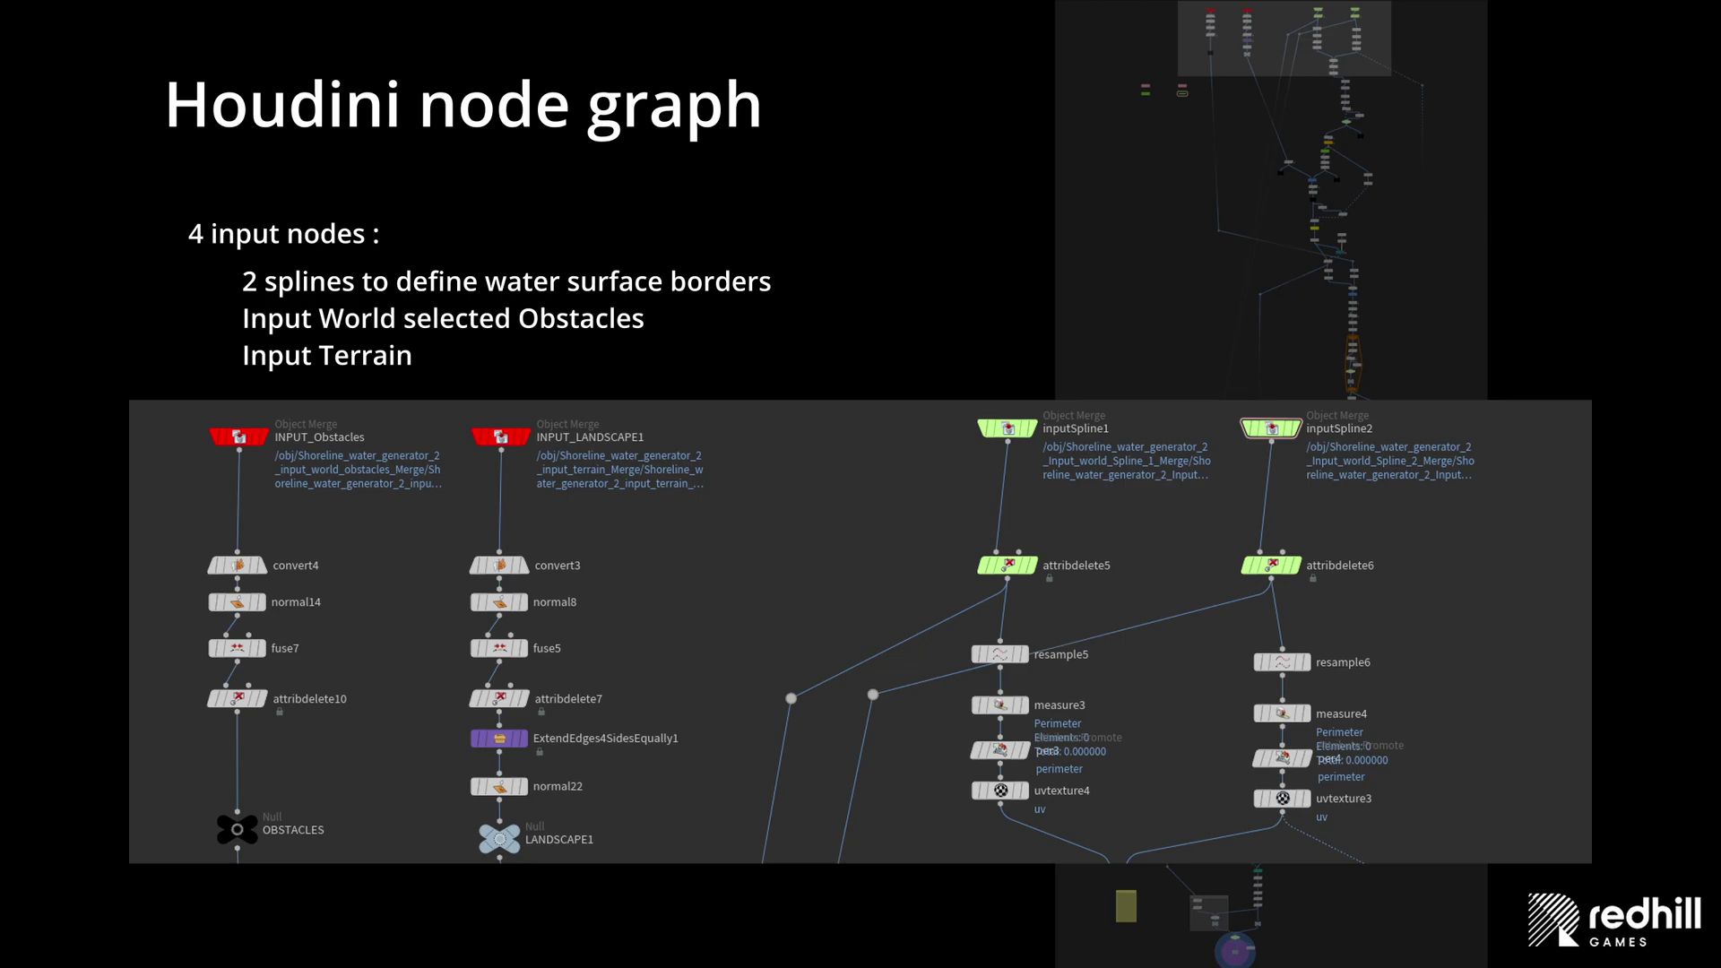
pyautogui.press('Right')
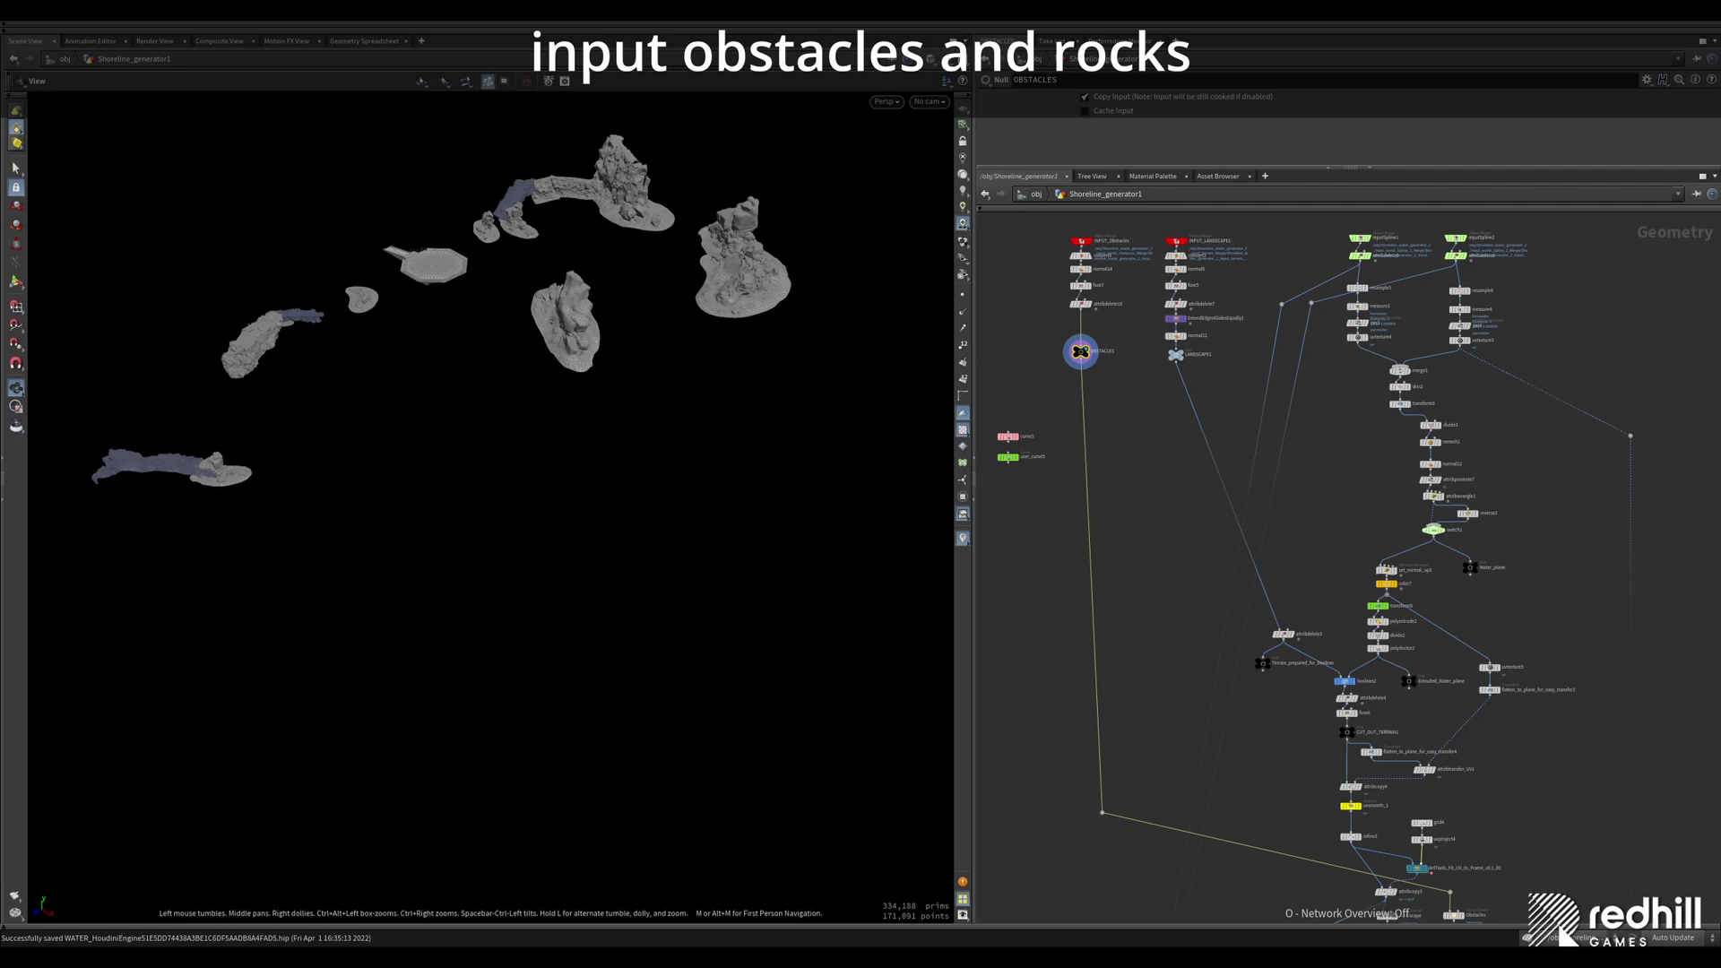
pyautogui.press('Right')
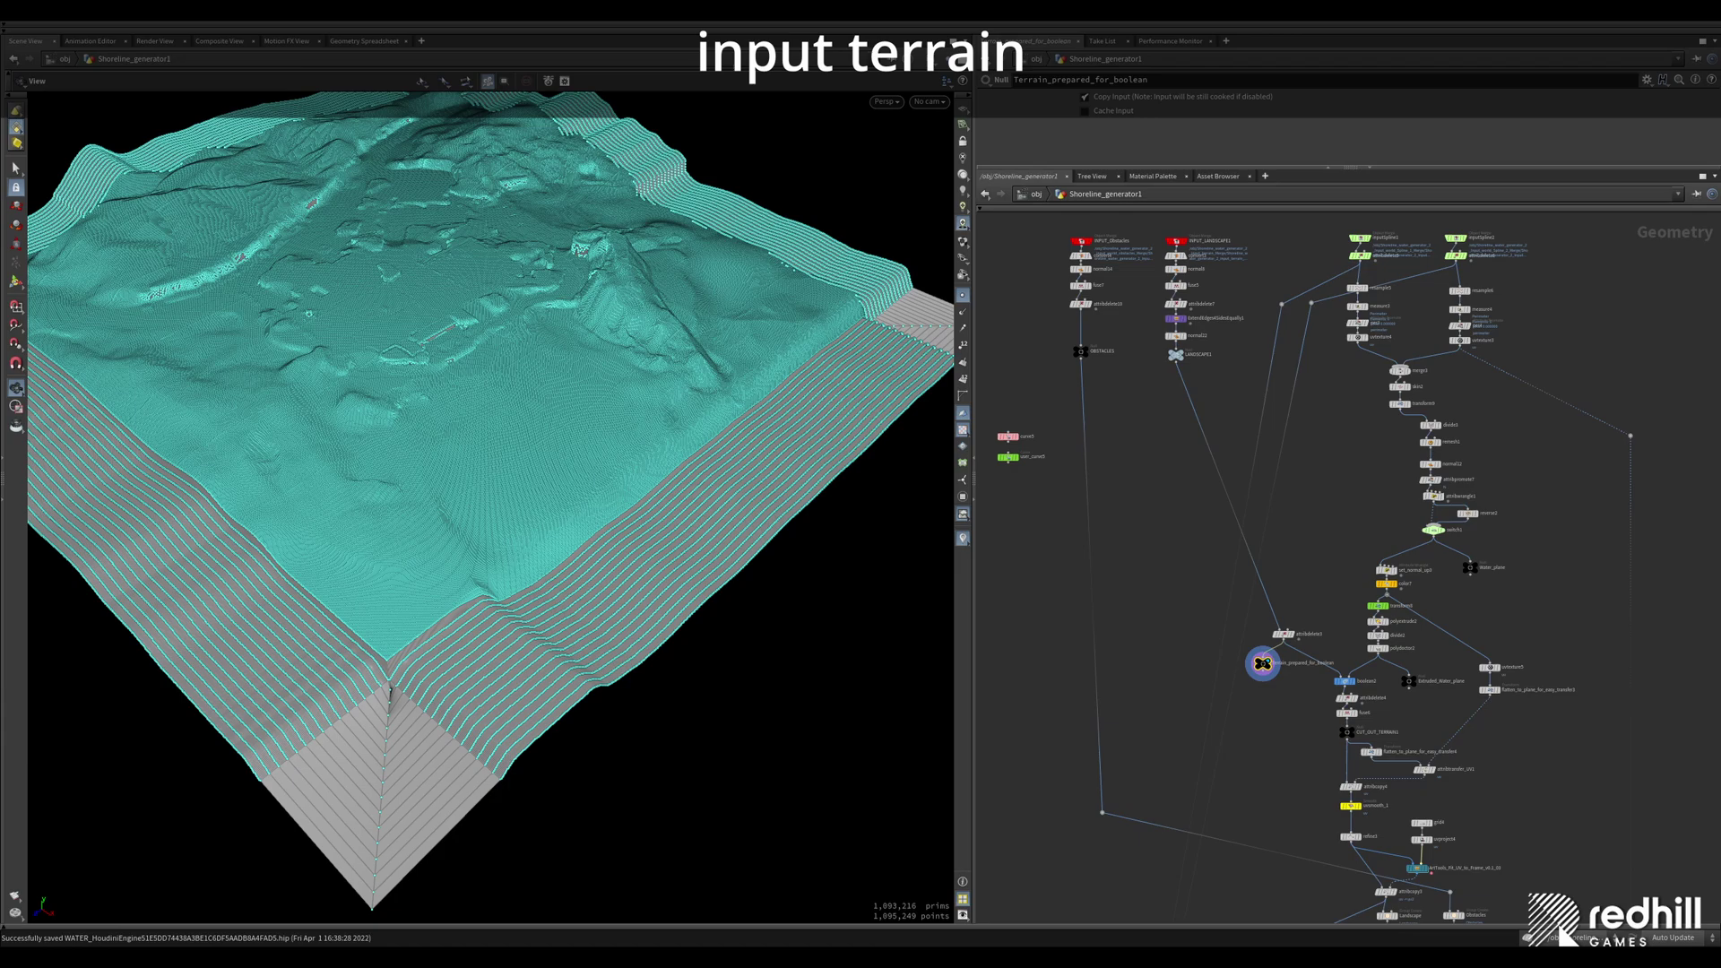
pyautogui.press('Right')
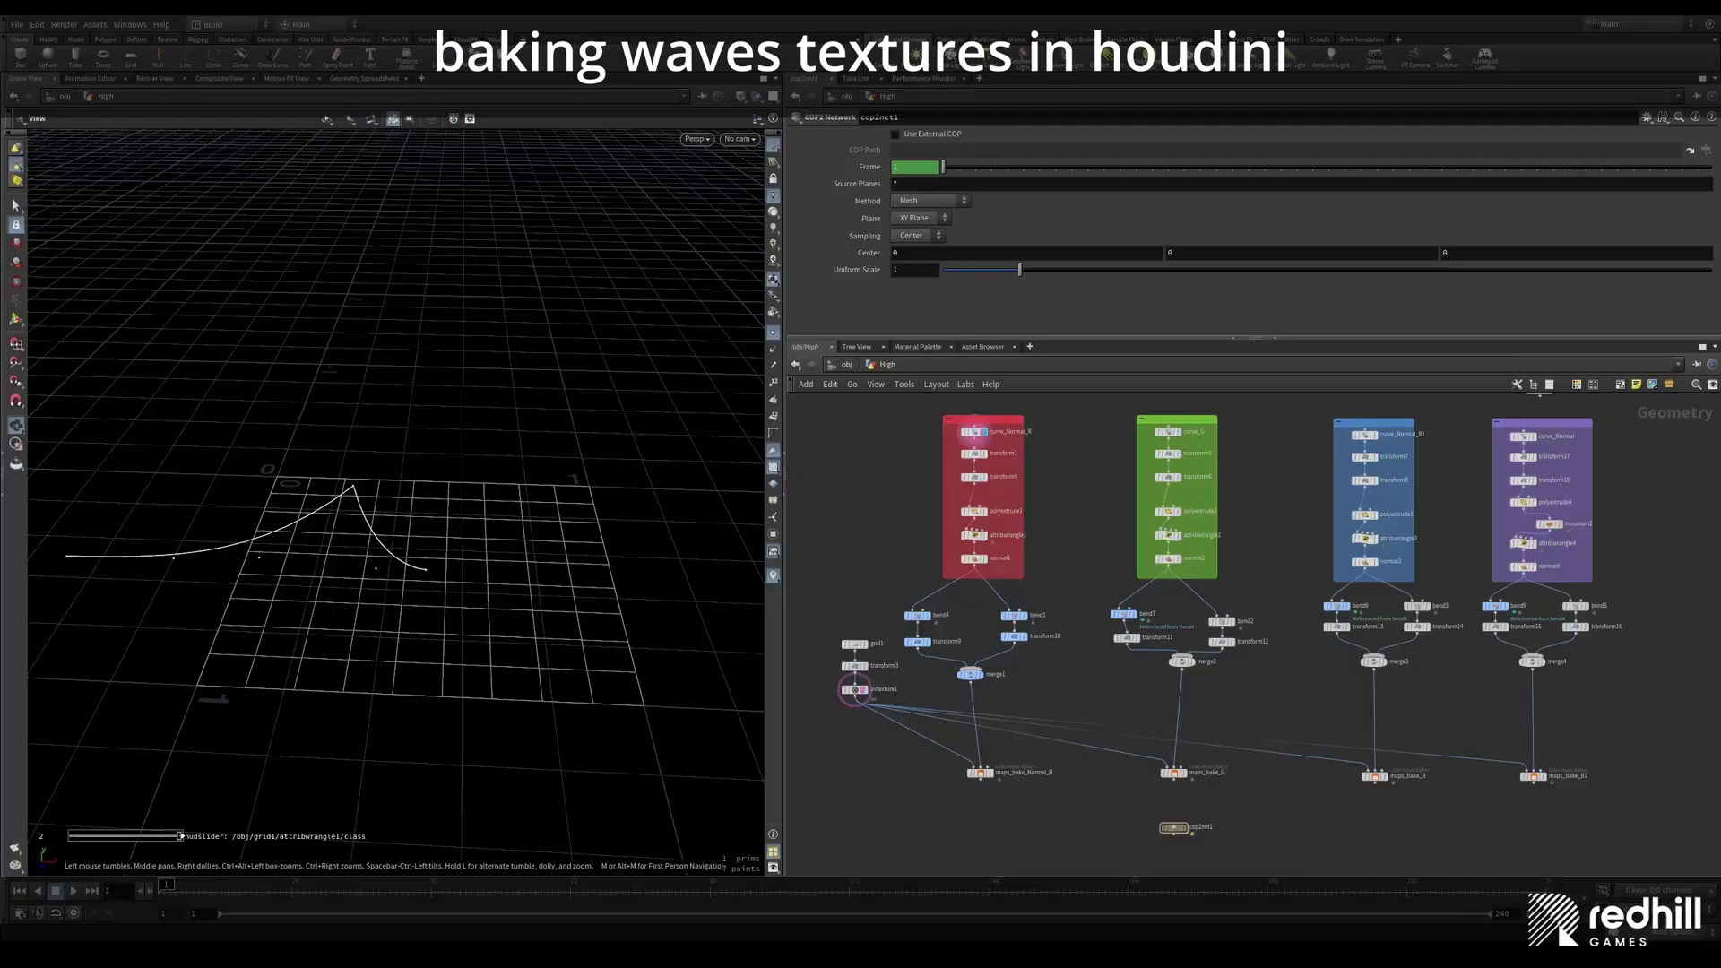
# Step: In Houdini, display the red wave branch stage by stage, from the curve transforms through extrusion and attribute wrangle to the normals
pyautogui.click(1004, 455)
pyautogui.click(995, 477)
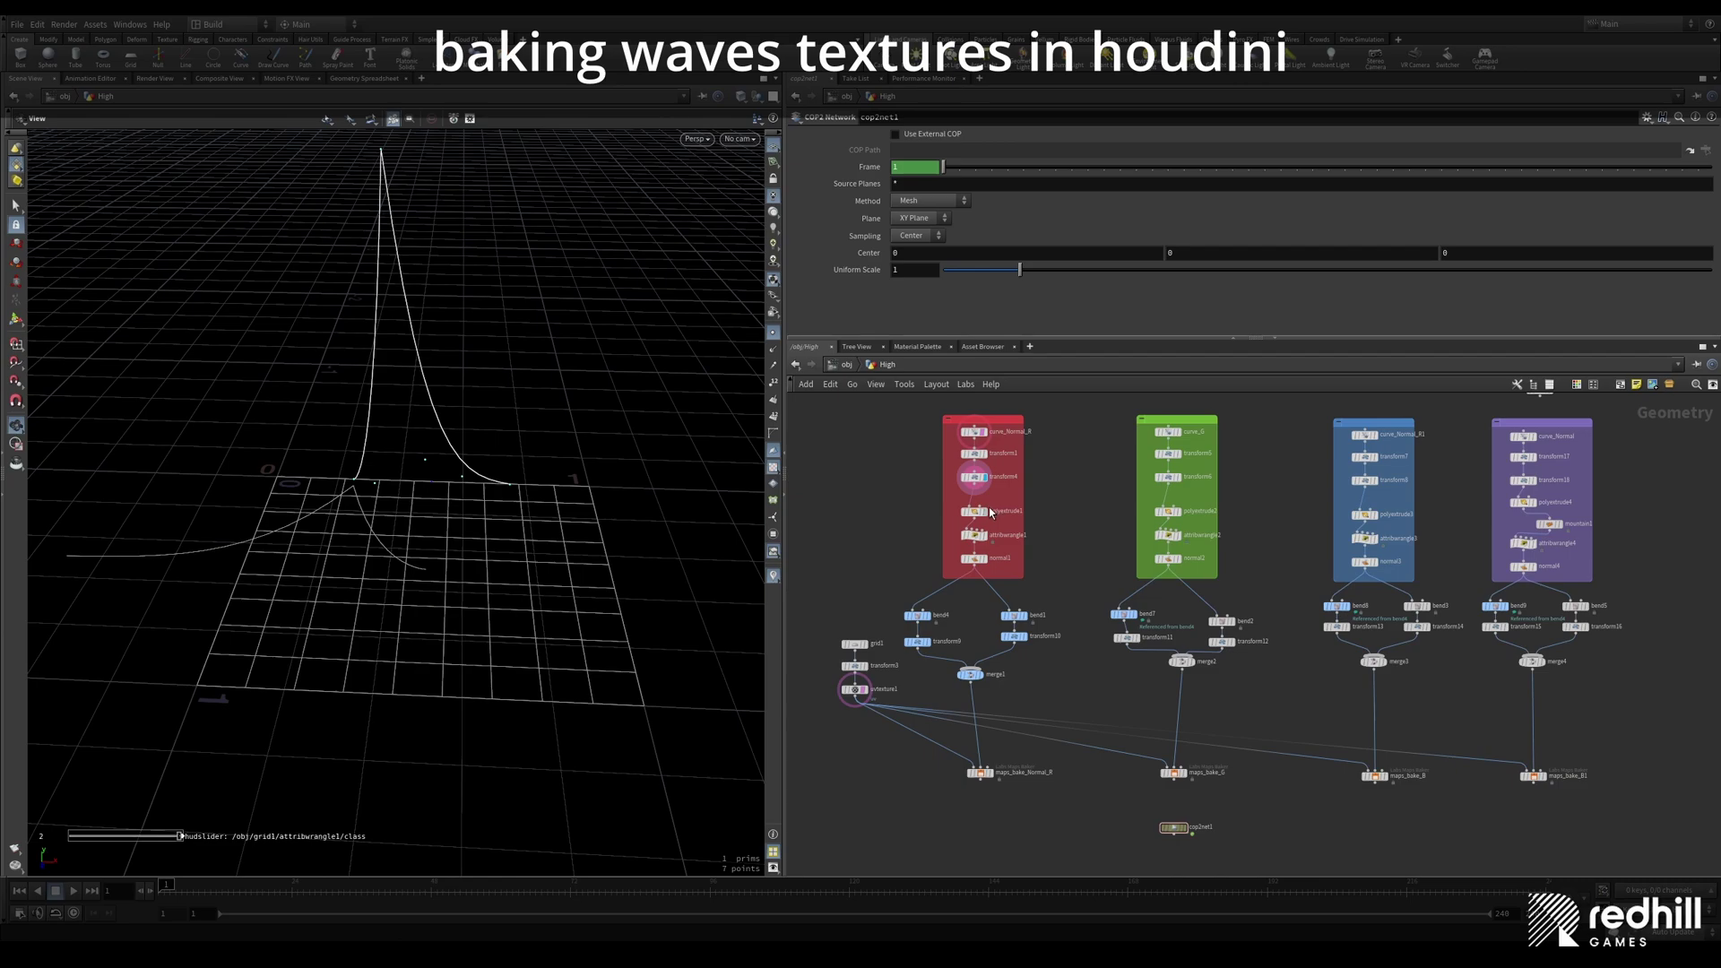
pyautogui.click(994, 509)
pyautogui.click(995, 535)
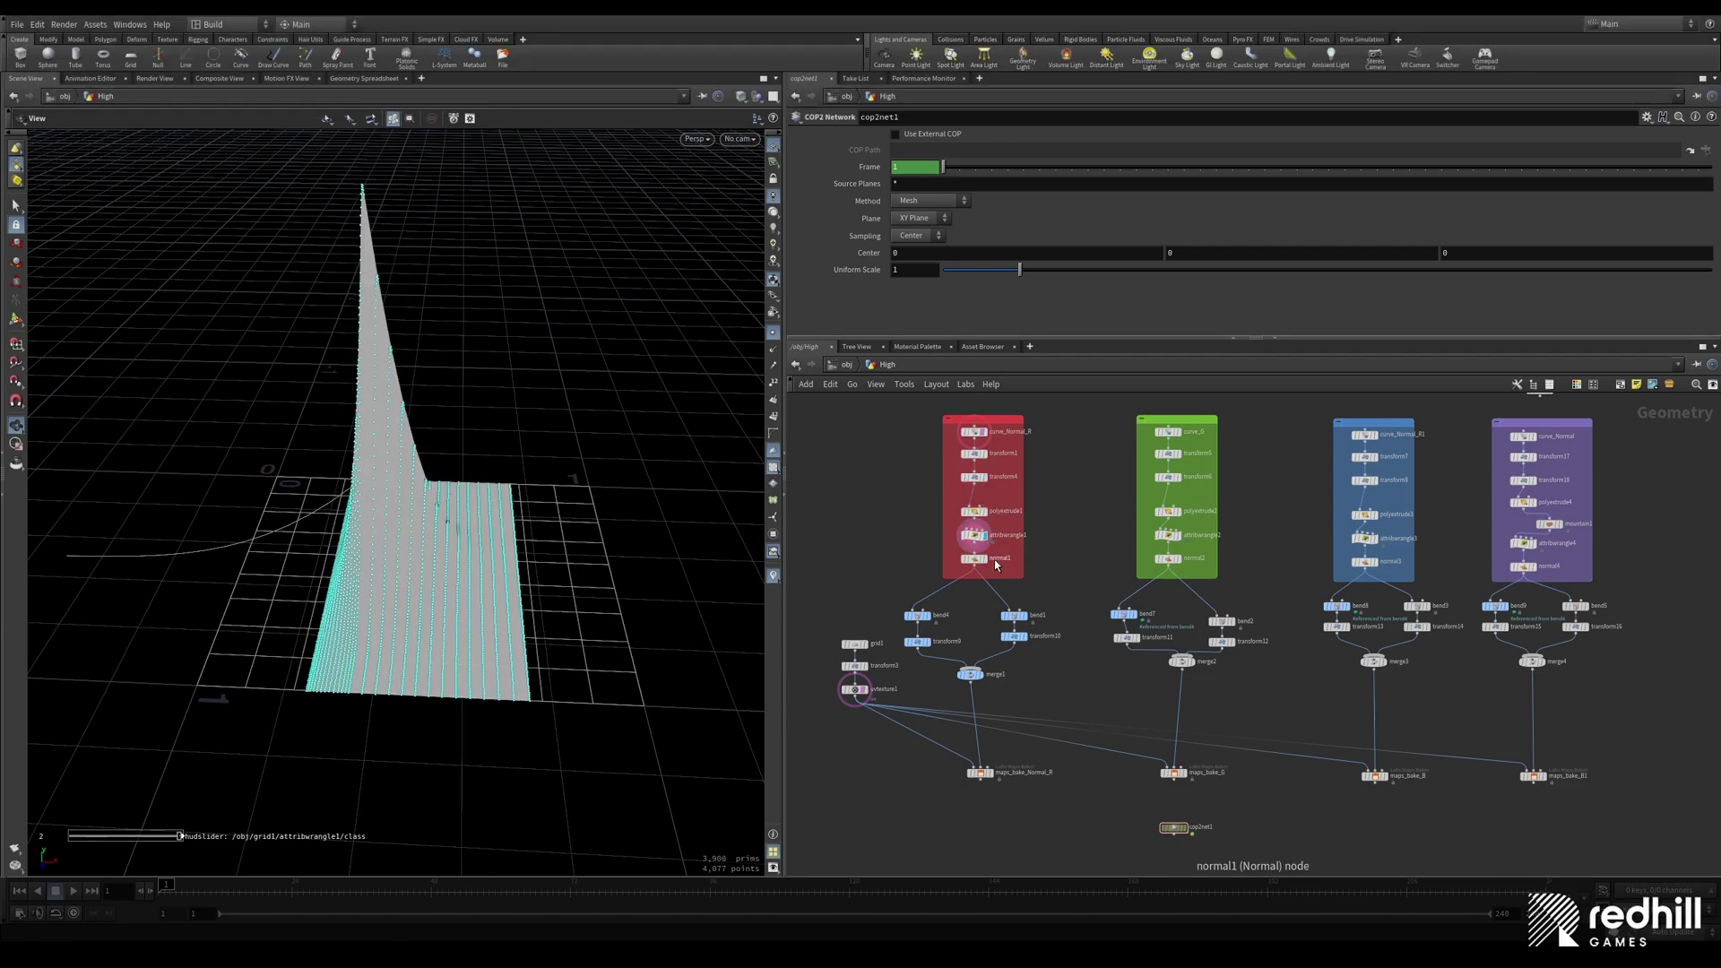
pyautogui.click(993, 559)
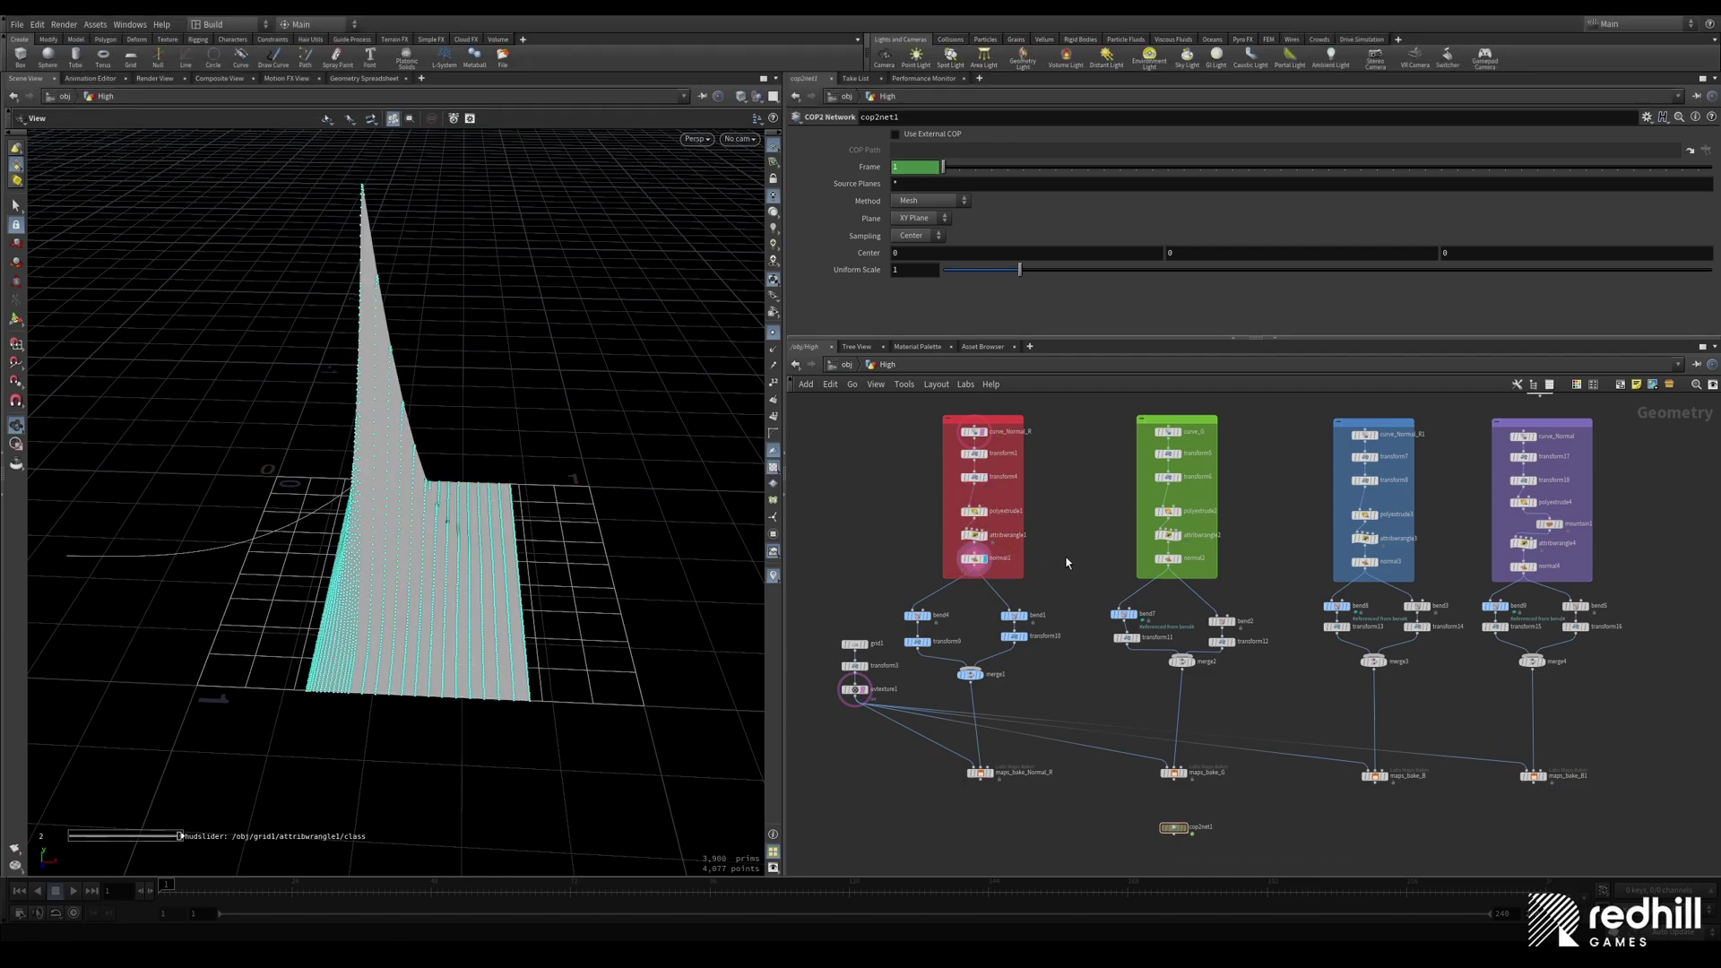
# Step: Display the merged wave geometry of the red, green, blue and purple branches in turn and examine the last one
pyautogui.click(969, 674)
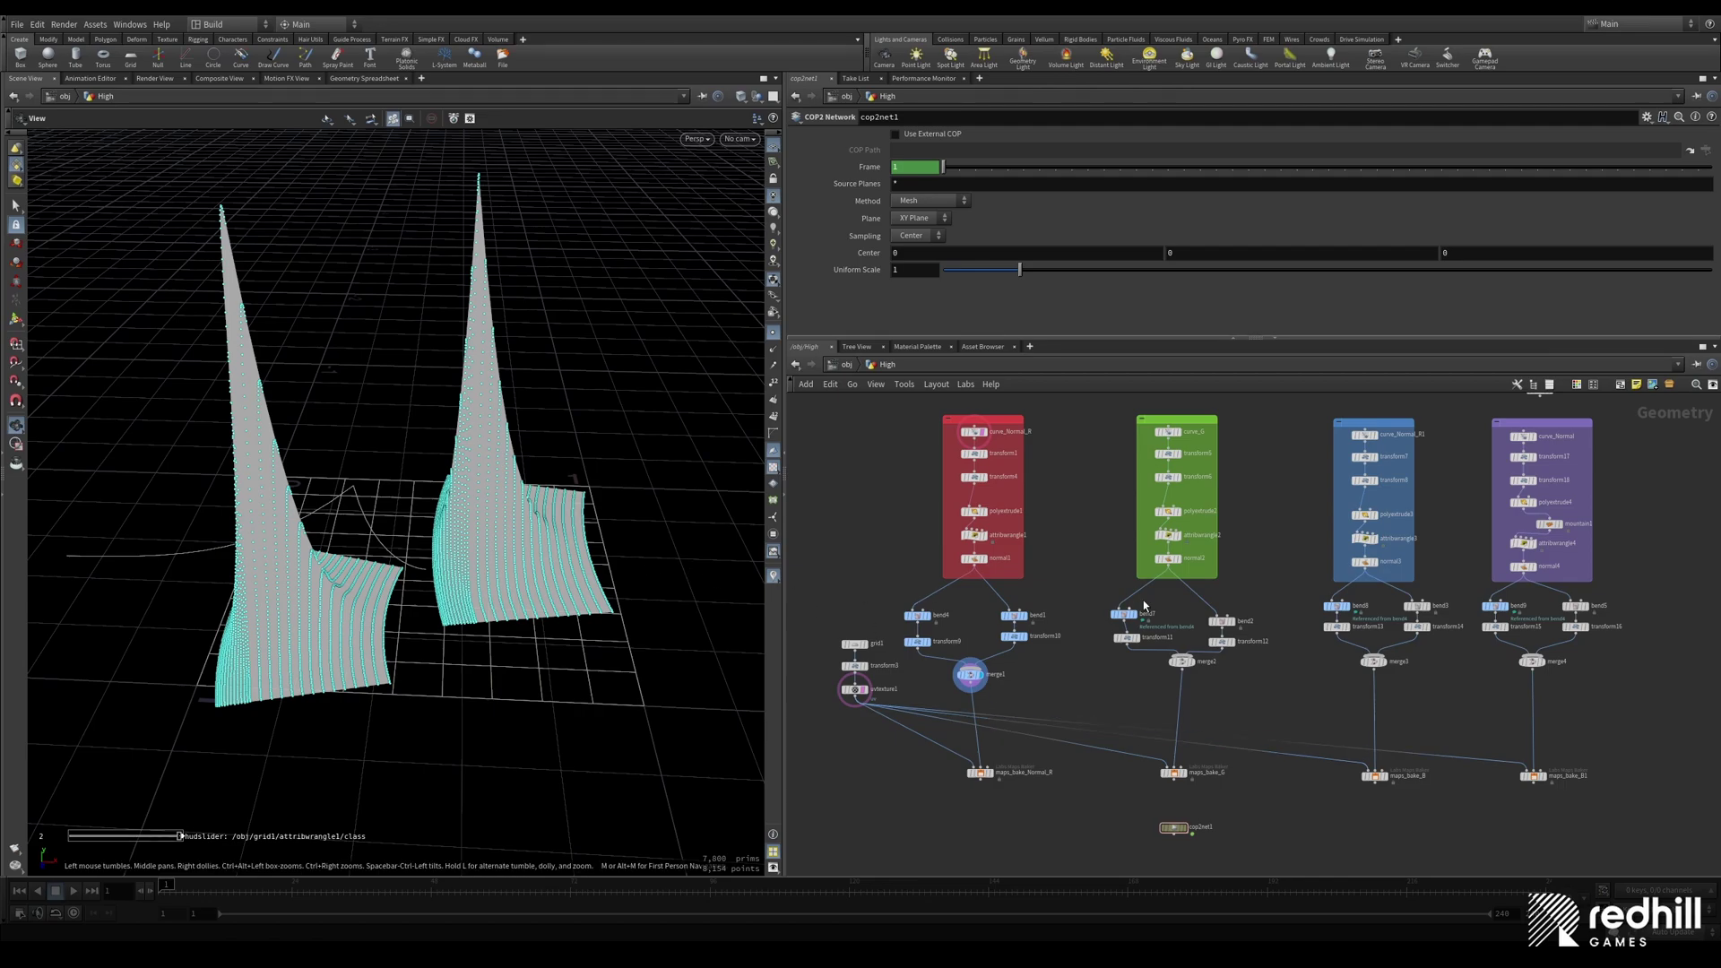
pyautogui.click(1201, 662)
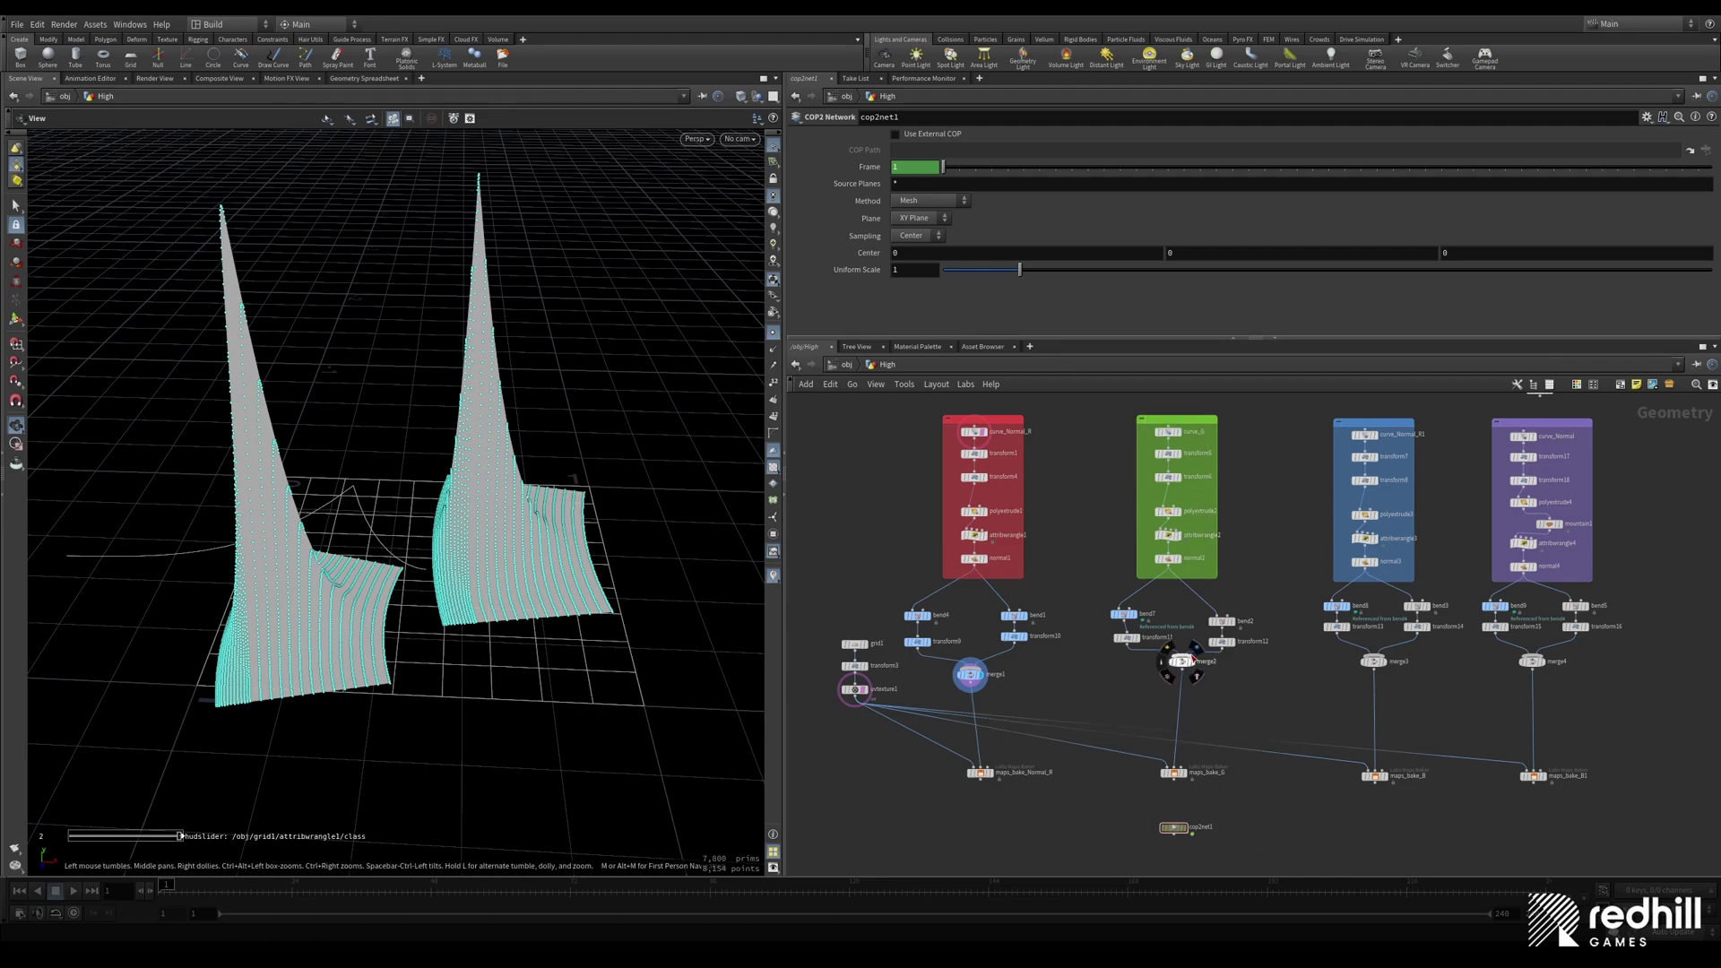
pyautogui.click(1373, 660)
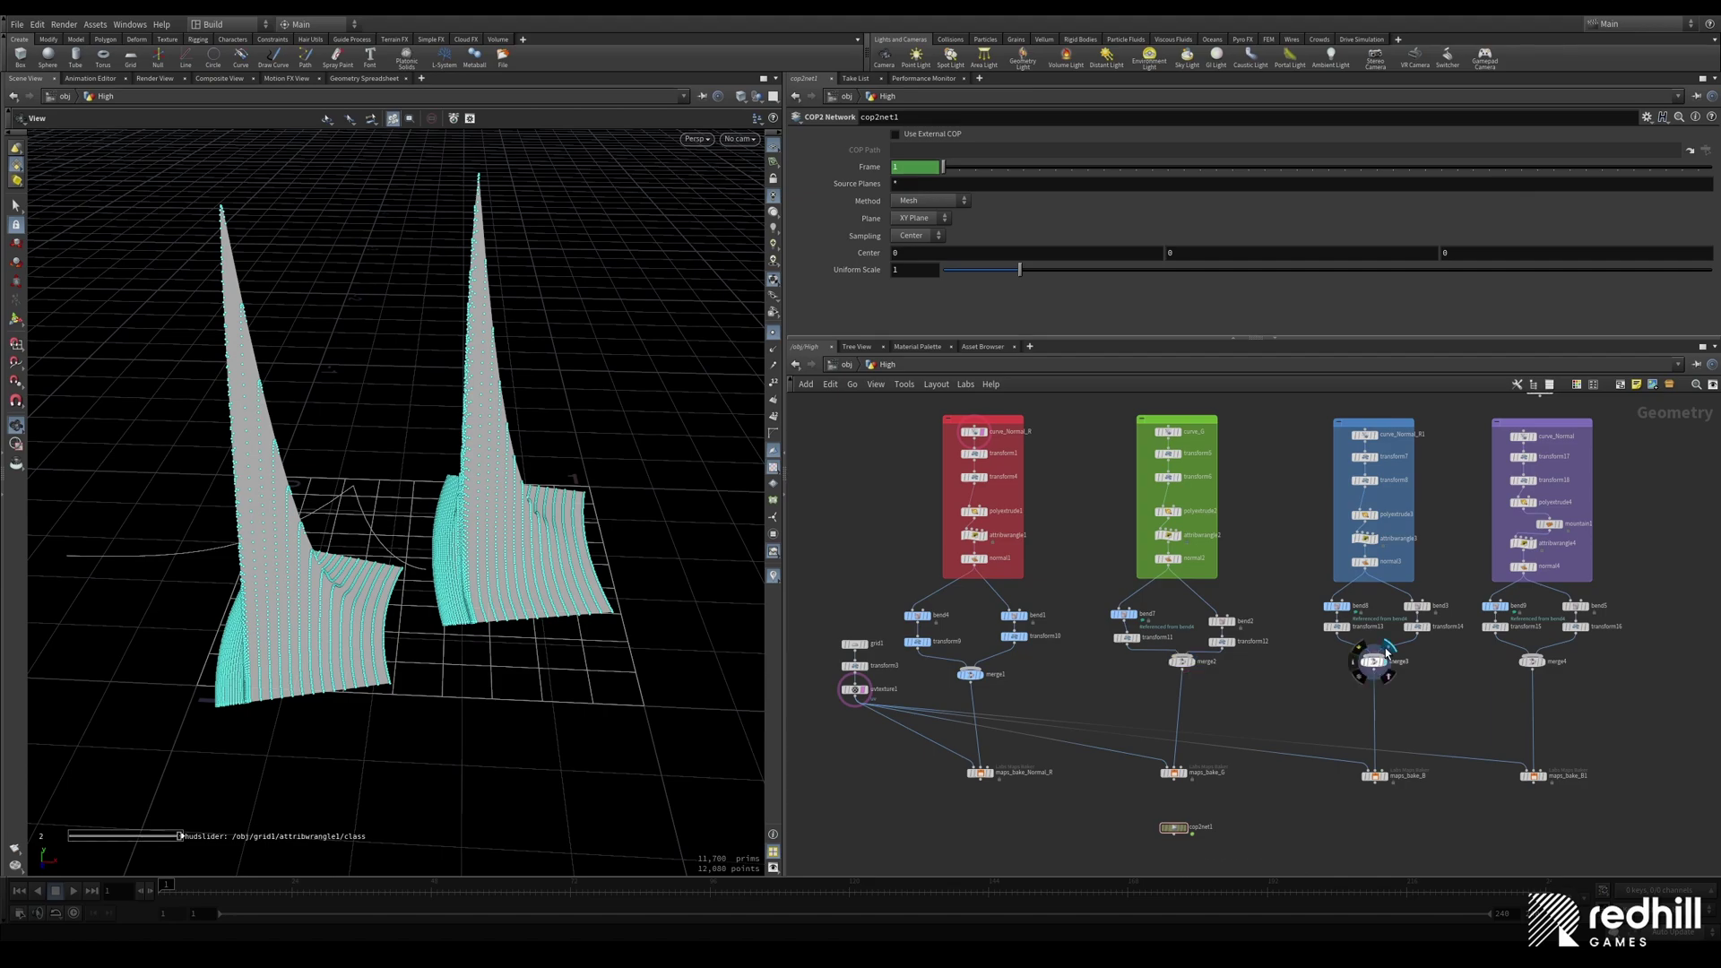
pyautogui.click(1532, 662)
pyautogui.moveTo(595, 346); pyautogui.dragTo(536, 356)
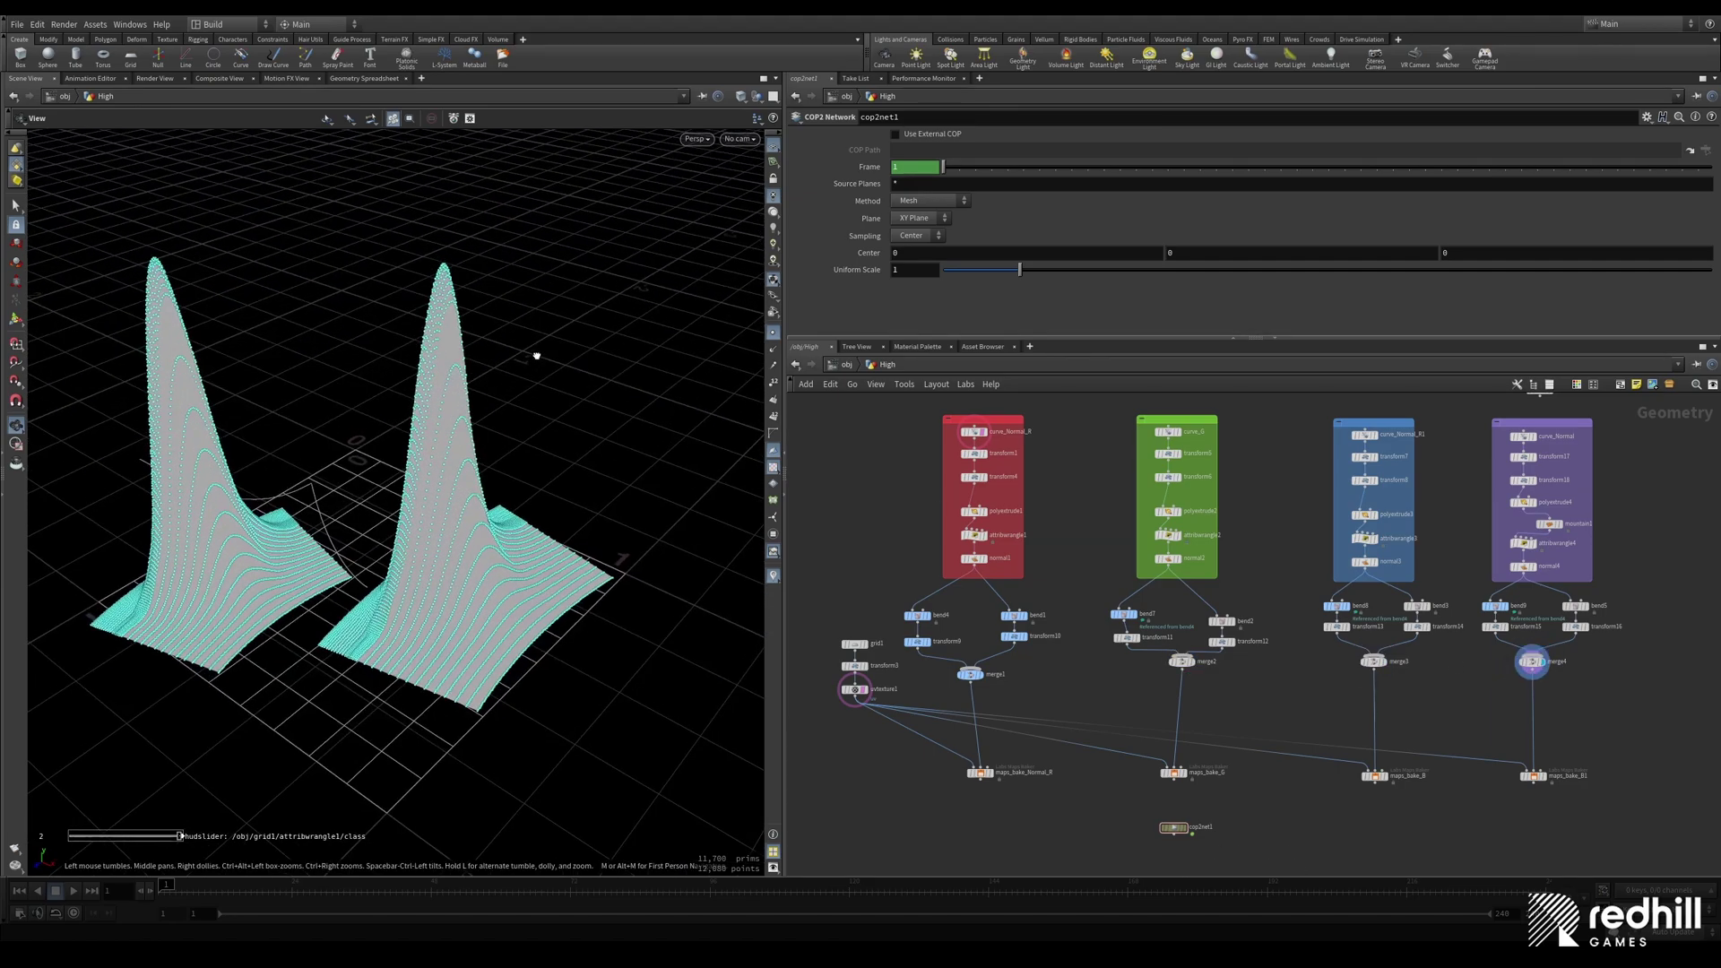
# Step: Open the cop2net1 compositing network and inspect the Wave_R and Wave_B height file nodes and channelcopy1
pyautogui.moveTo(1275, 733); pyautogui.dragTo(1278, 676, button='middle')
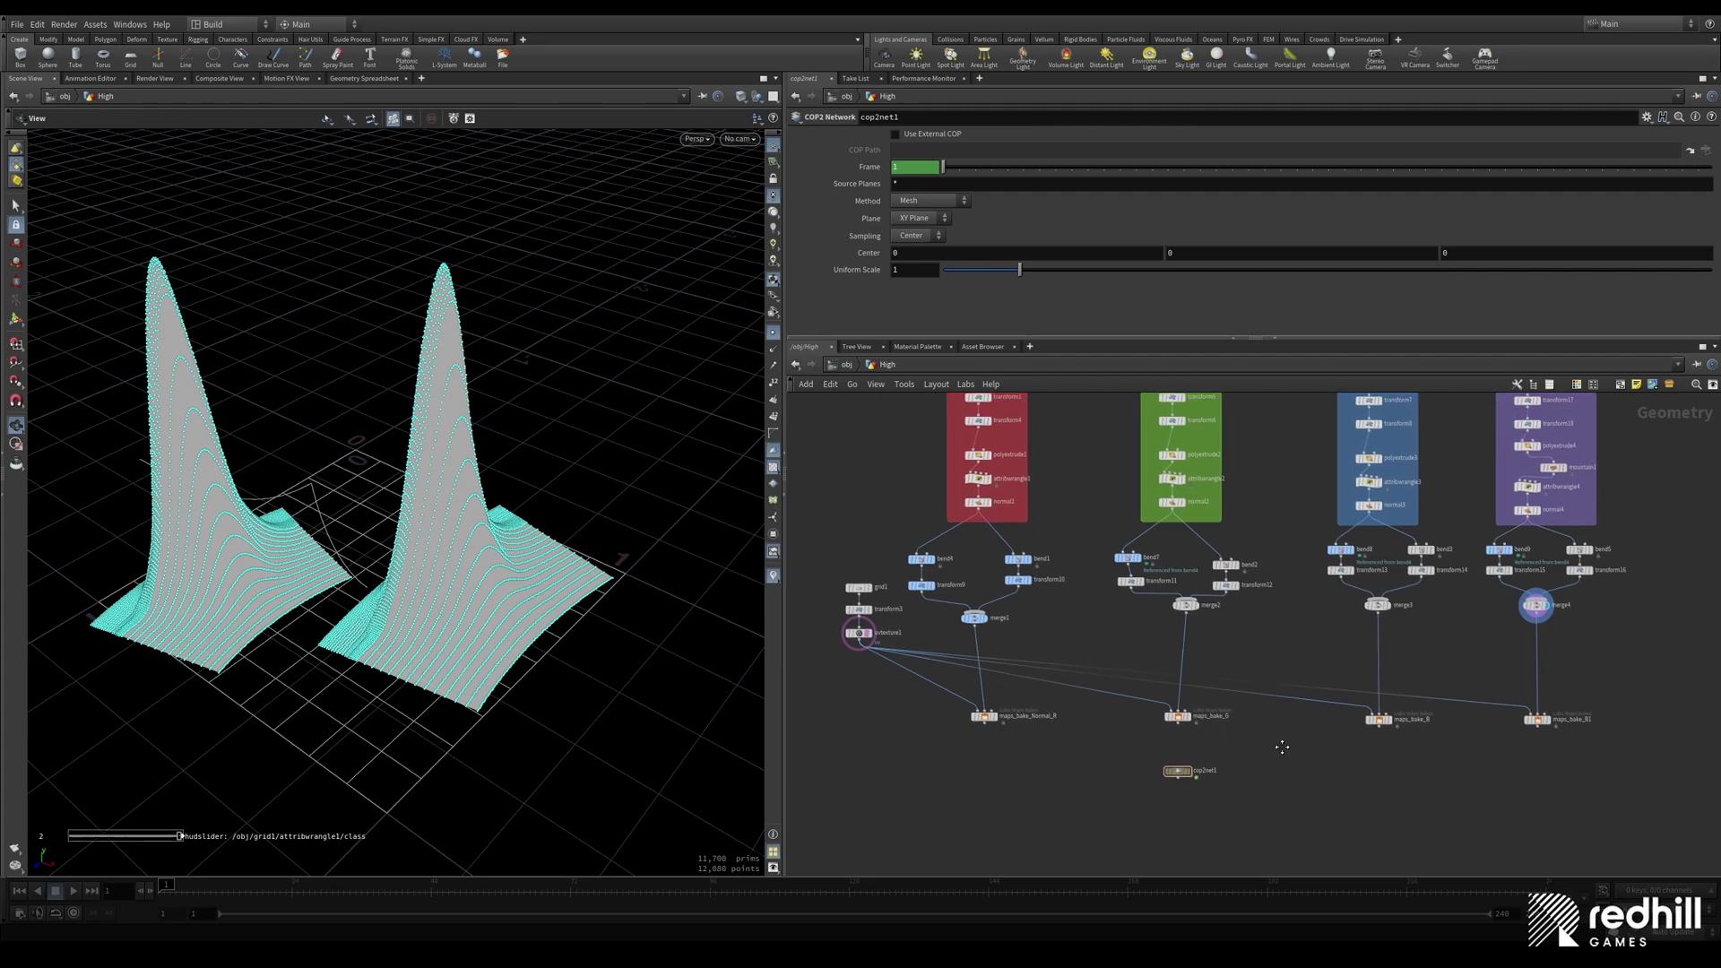
pyautogui.scroll(4, 1240, 770)
pyautogui.moveTo(1275, 768); pyautogui.dragTo(1343, 755, button='middle')
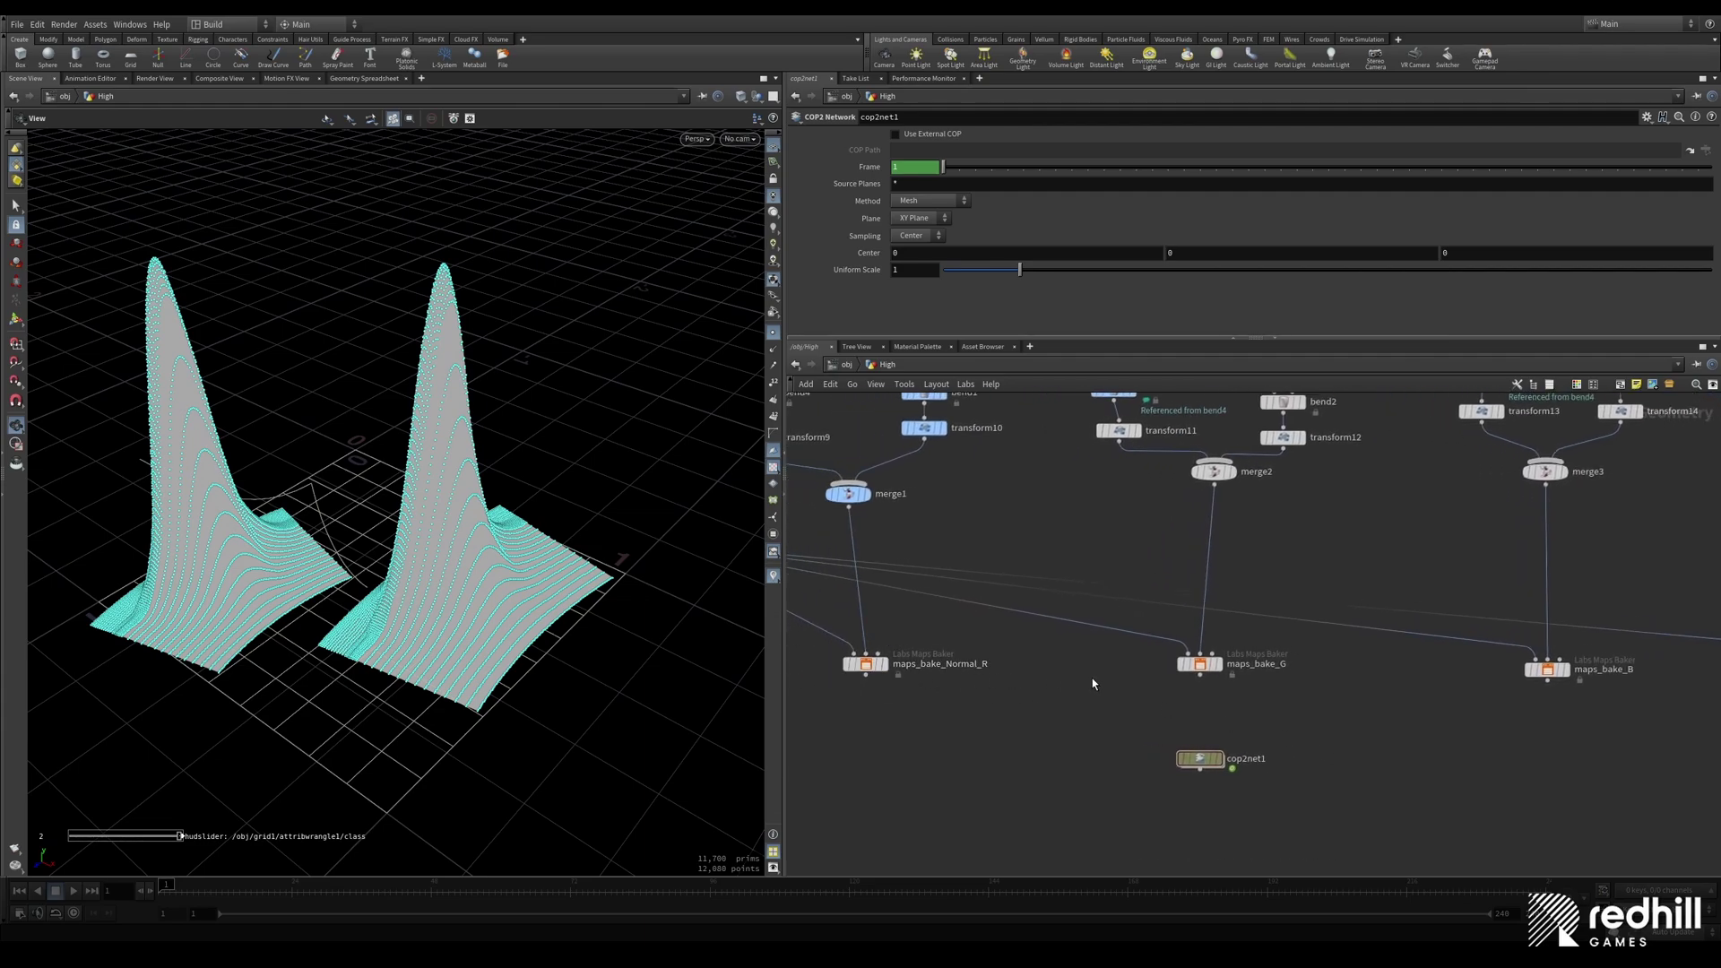
pyautogui.doubleClick(1201, 760)
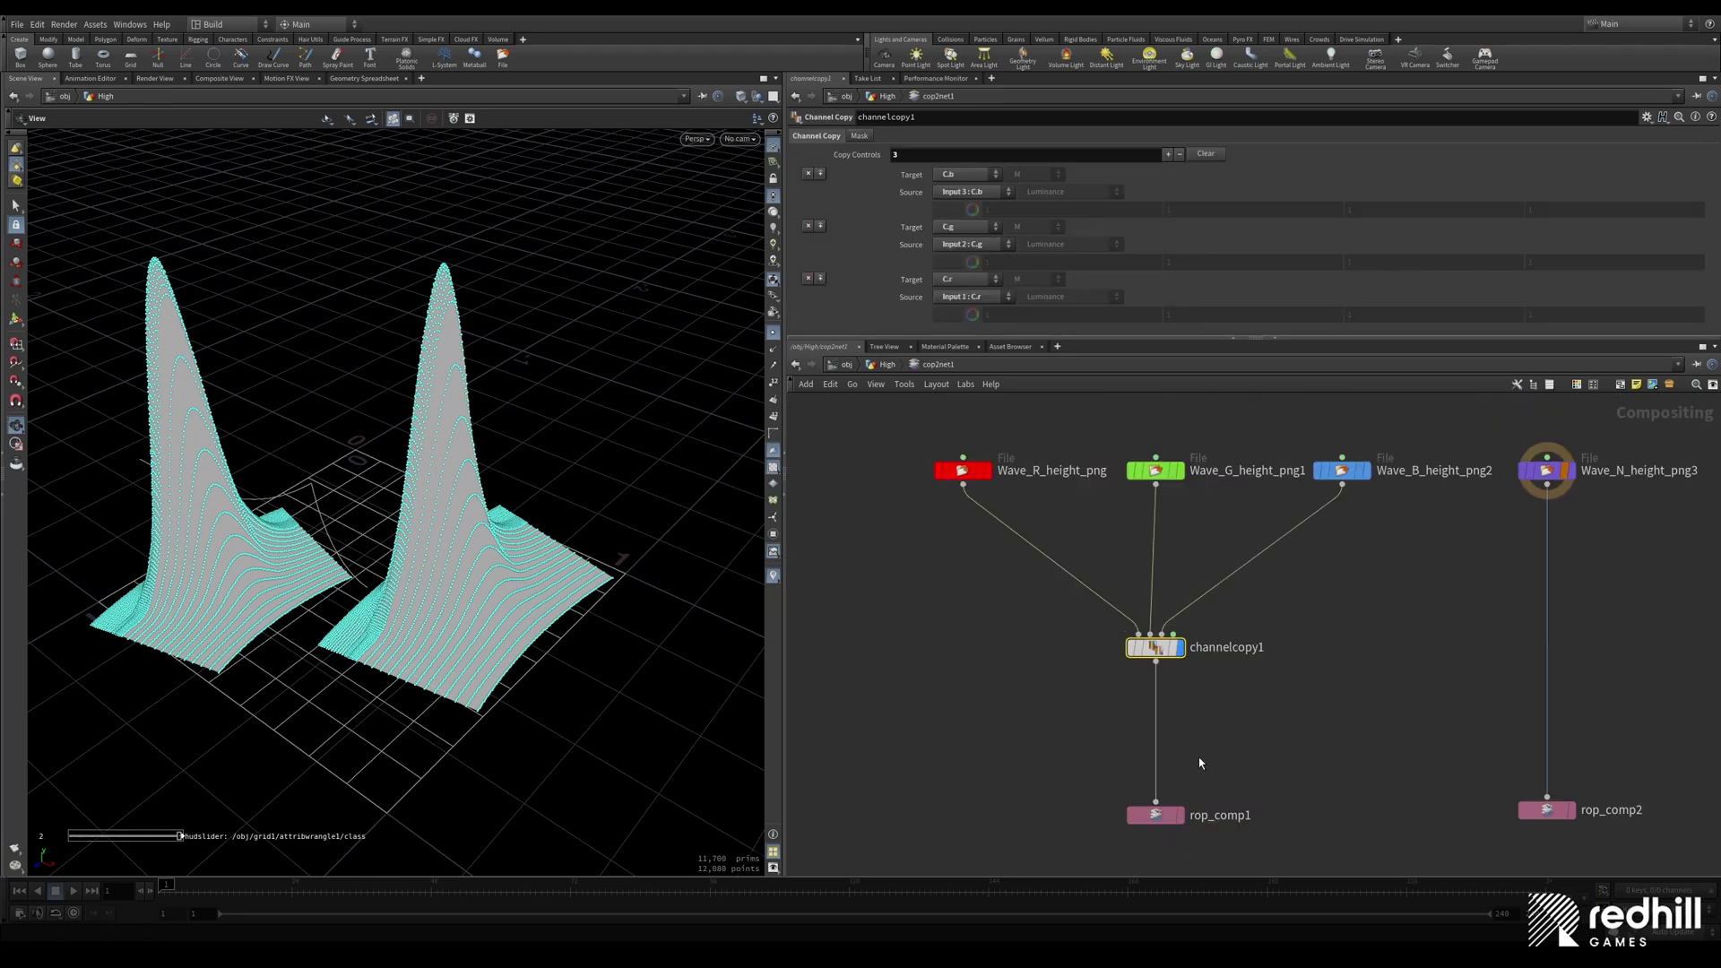
pyautogui.press('h')
pyautogui.click(887, 467)
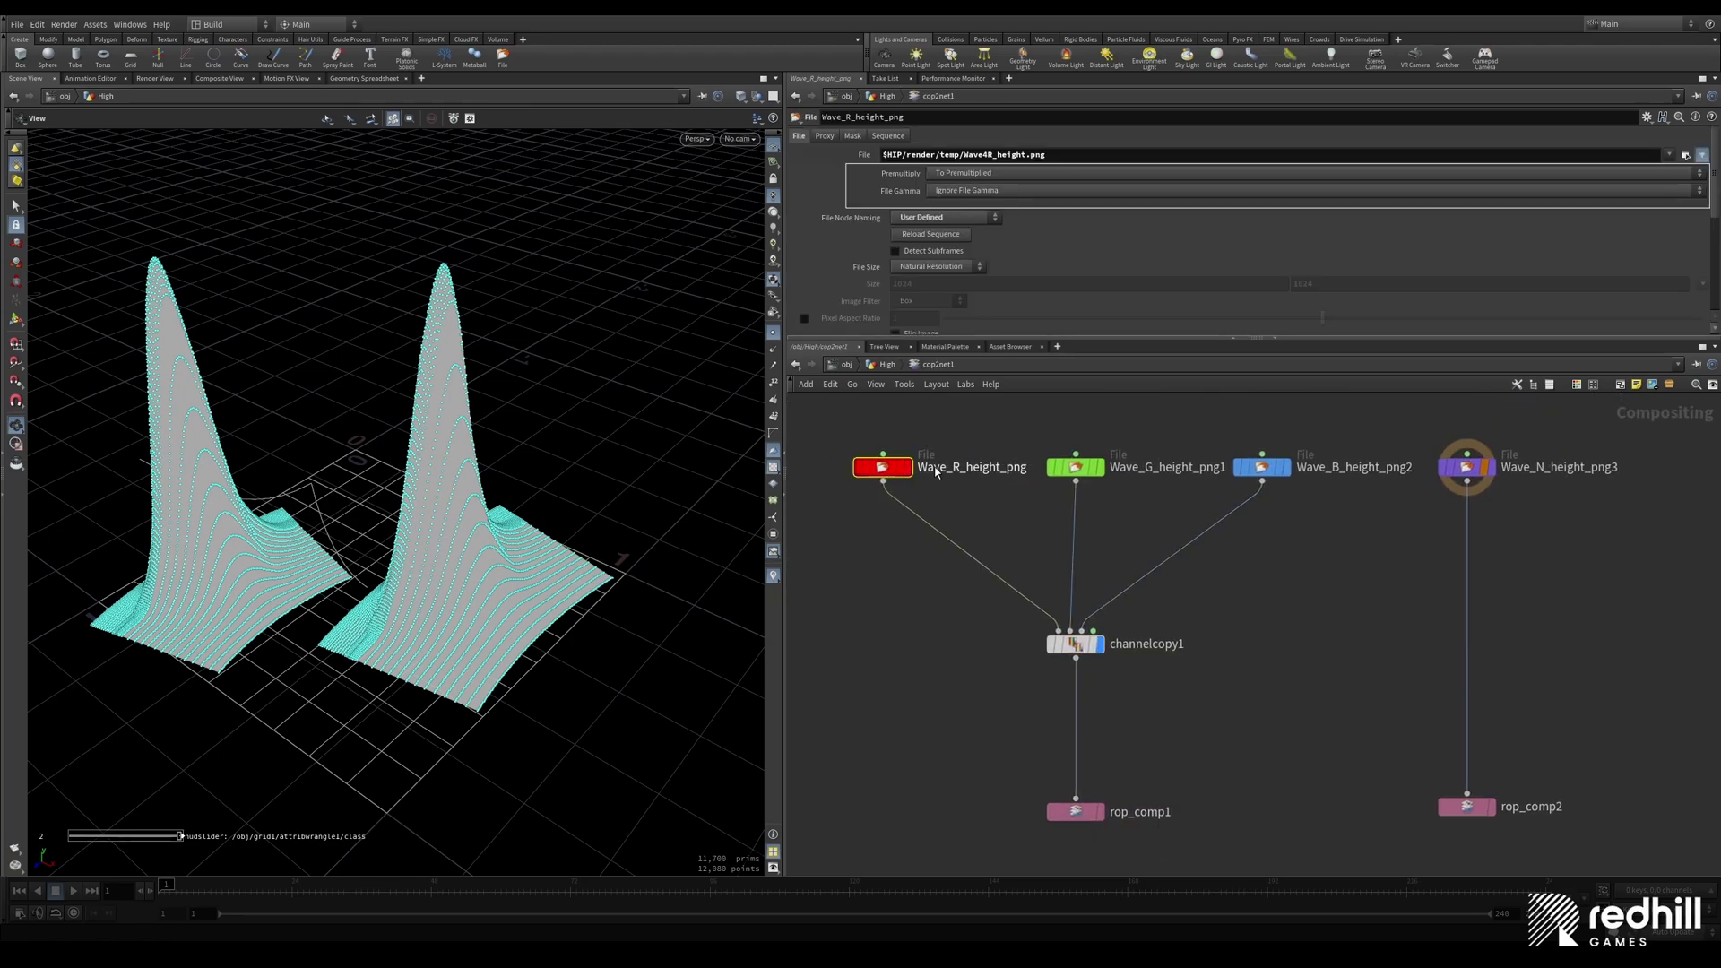
pyautogui.click(1261, 468)
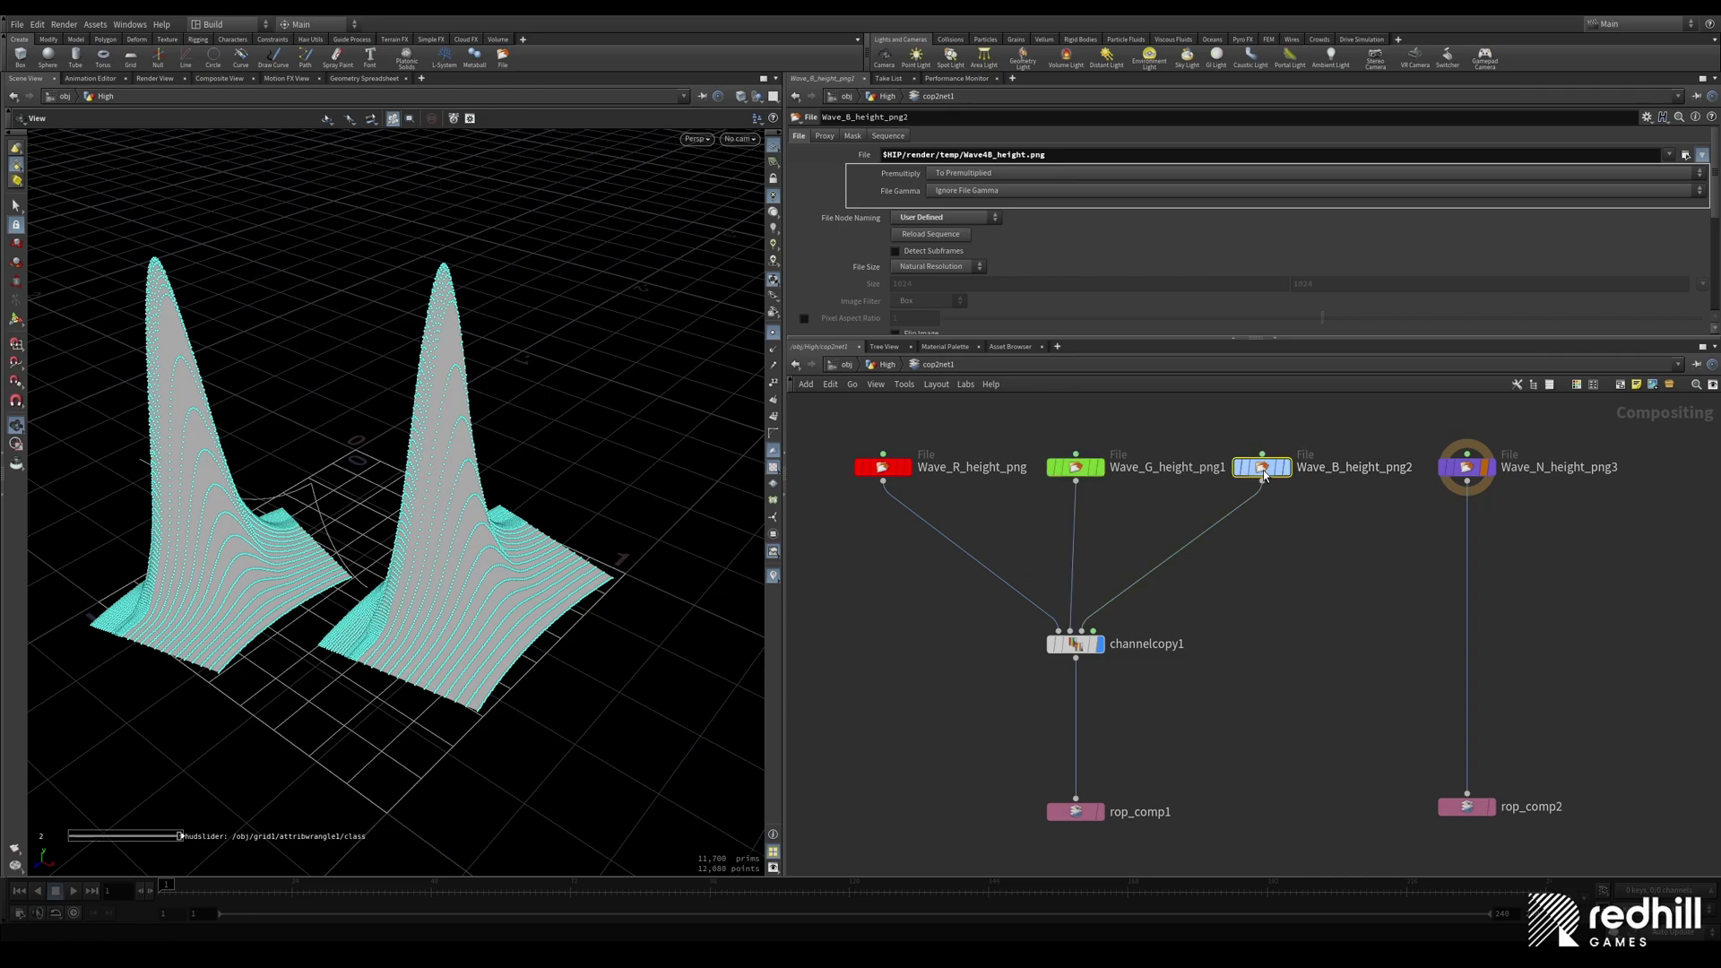
pyautogui.click(1075, 643)
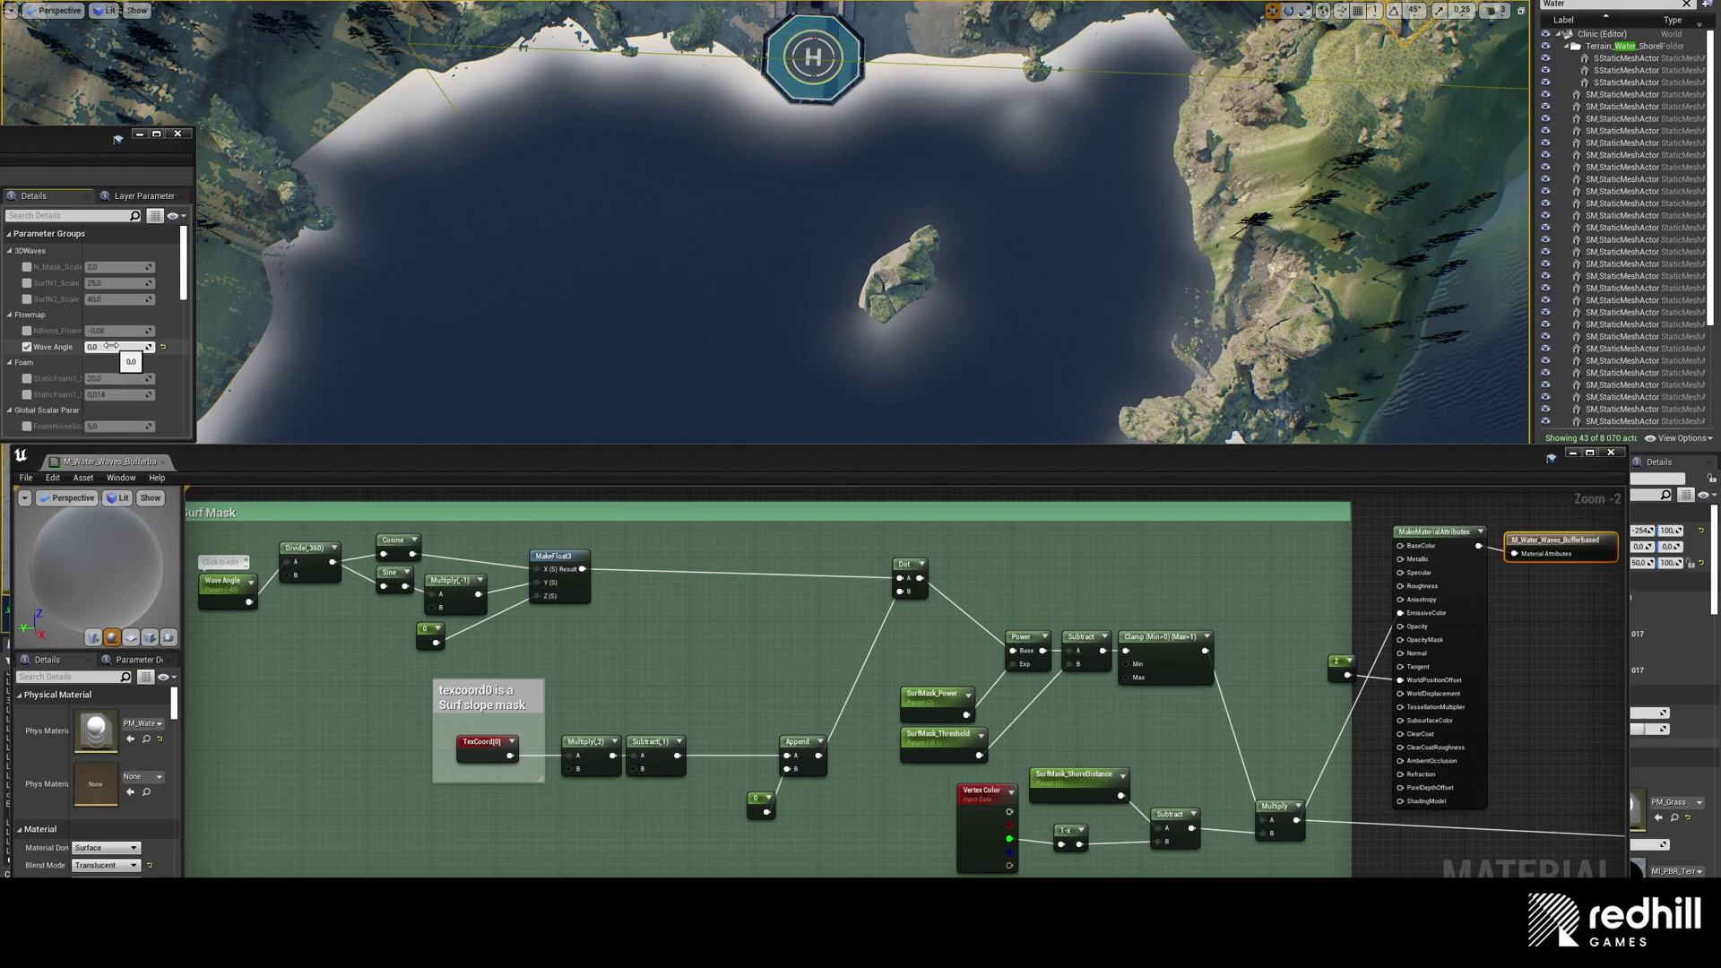
# Step: In the Unreal water material instances, try other Wave Angle values, then set the Wave Angle to -45
pyautogui.moveTo(110, 345); pyautogui.dragTo(359, 346)
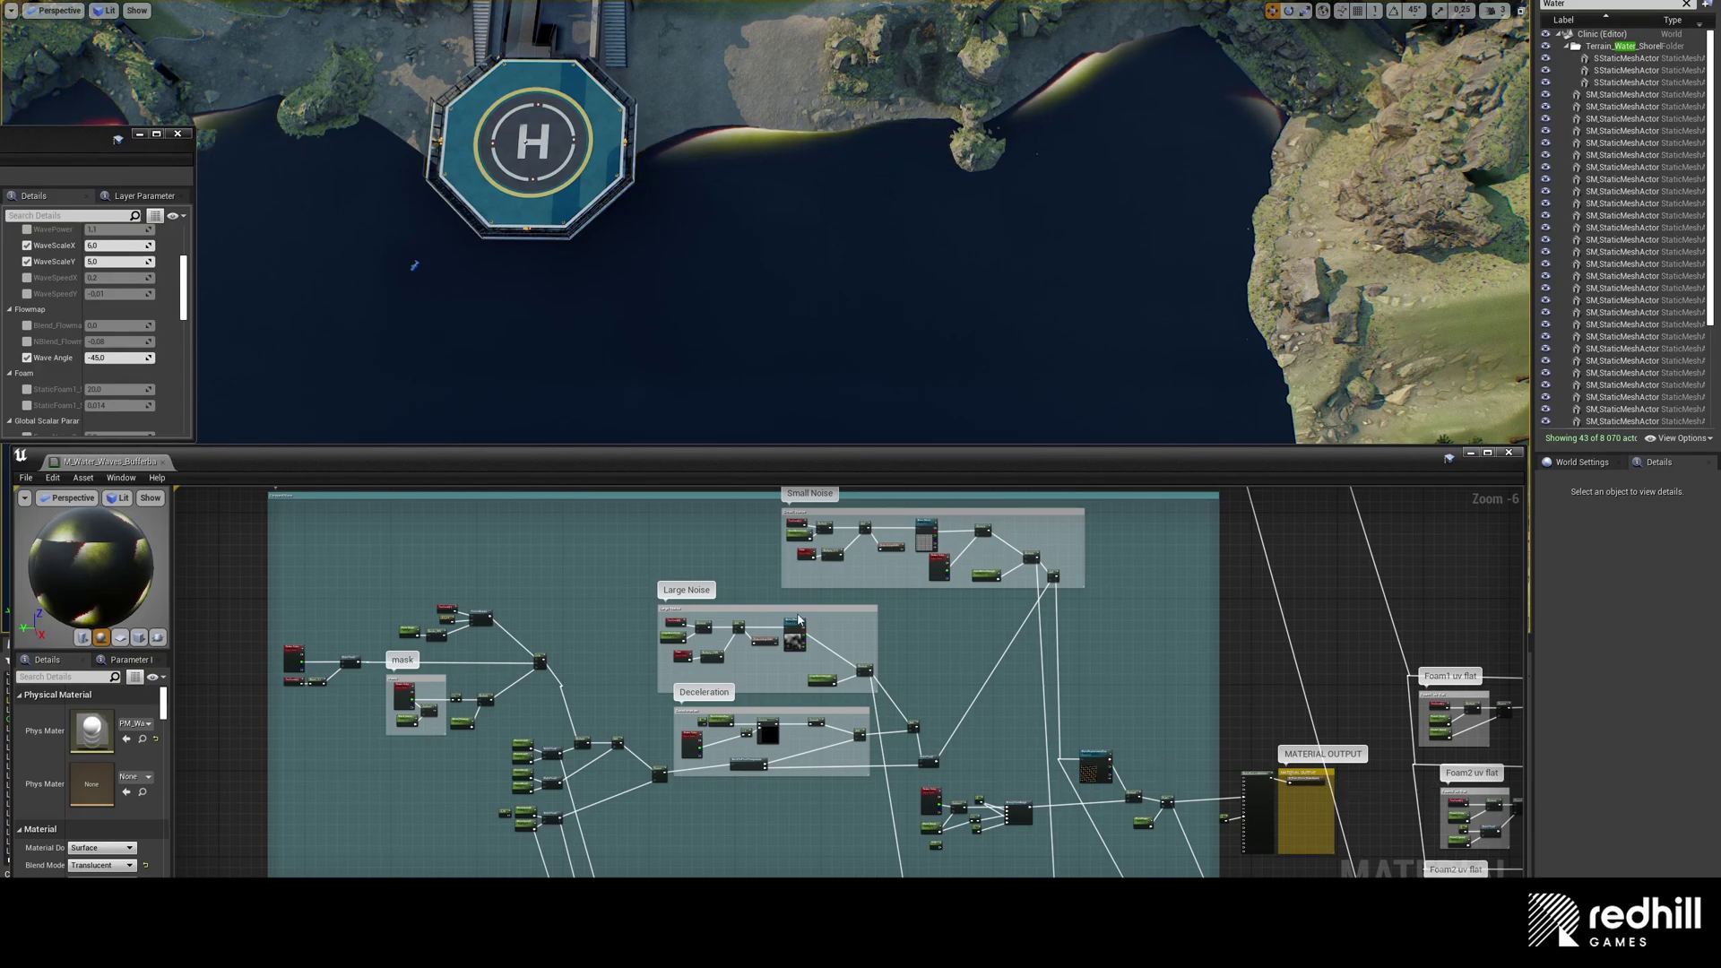
pyautogui.moveTo(566, 558); pyautogui.dragTo(634, 541, button='right')
pyautogui.scroll(3, 432, 674)
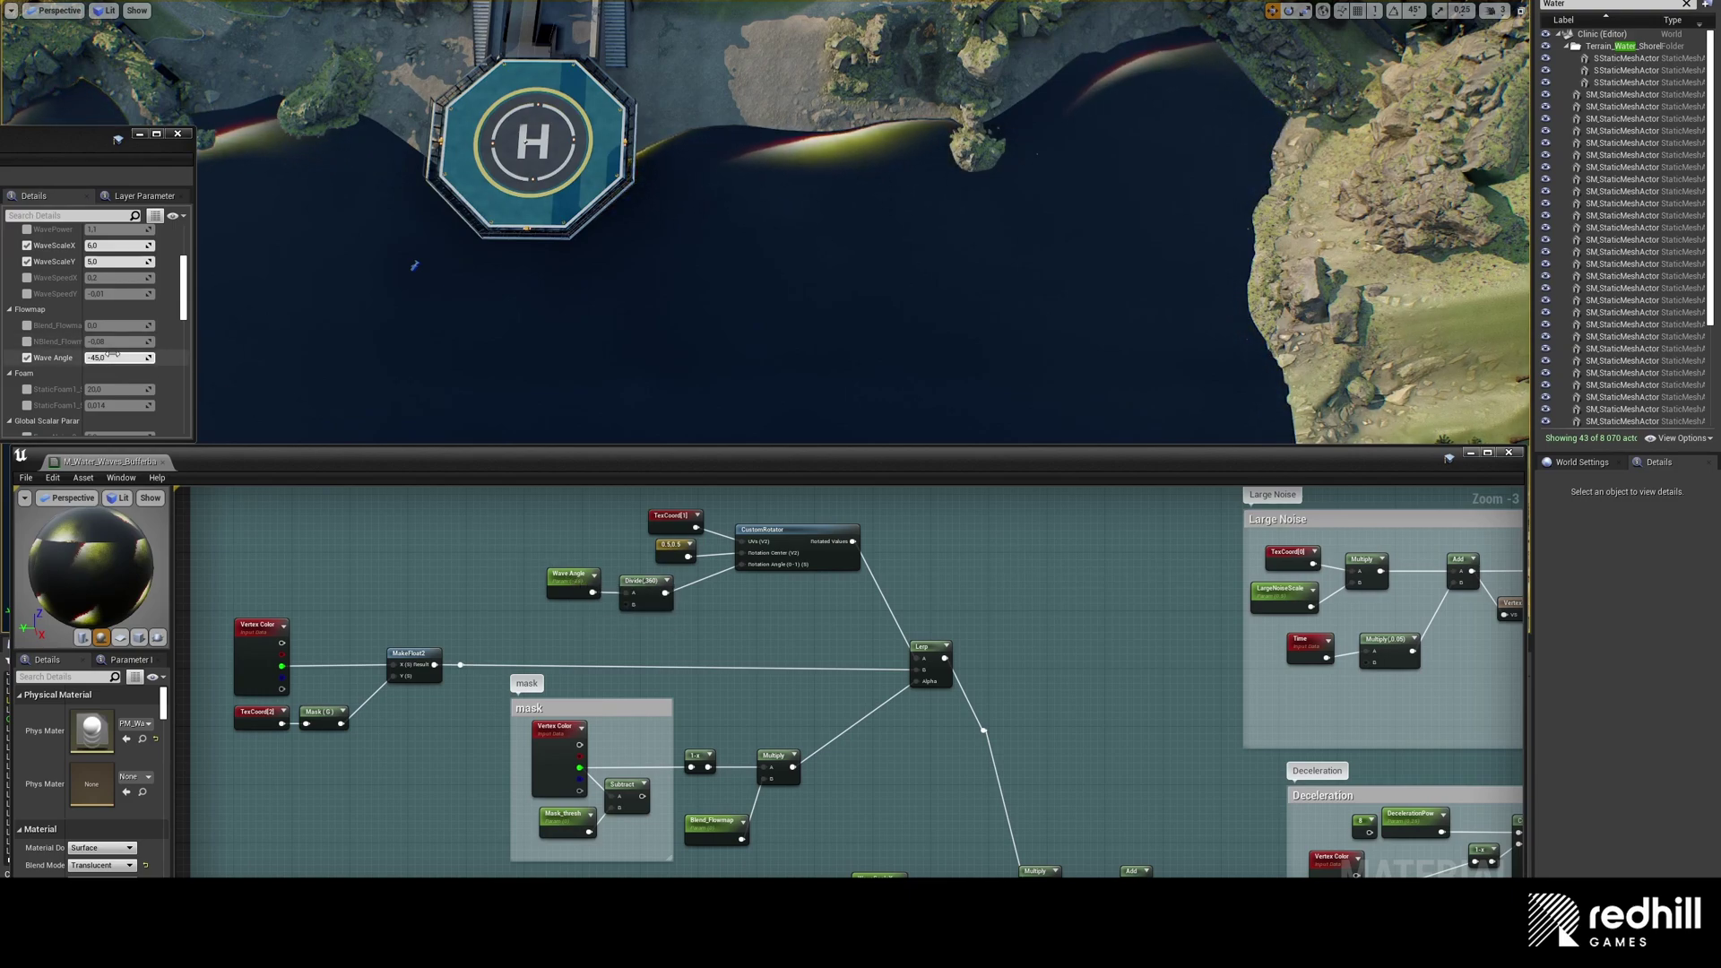
pyautogui.moveTo(117, 357); pyautogui.dragTo(157, 358)
pyautogui.write('-45')
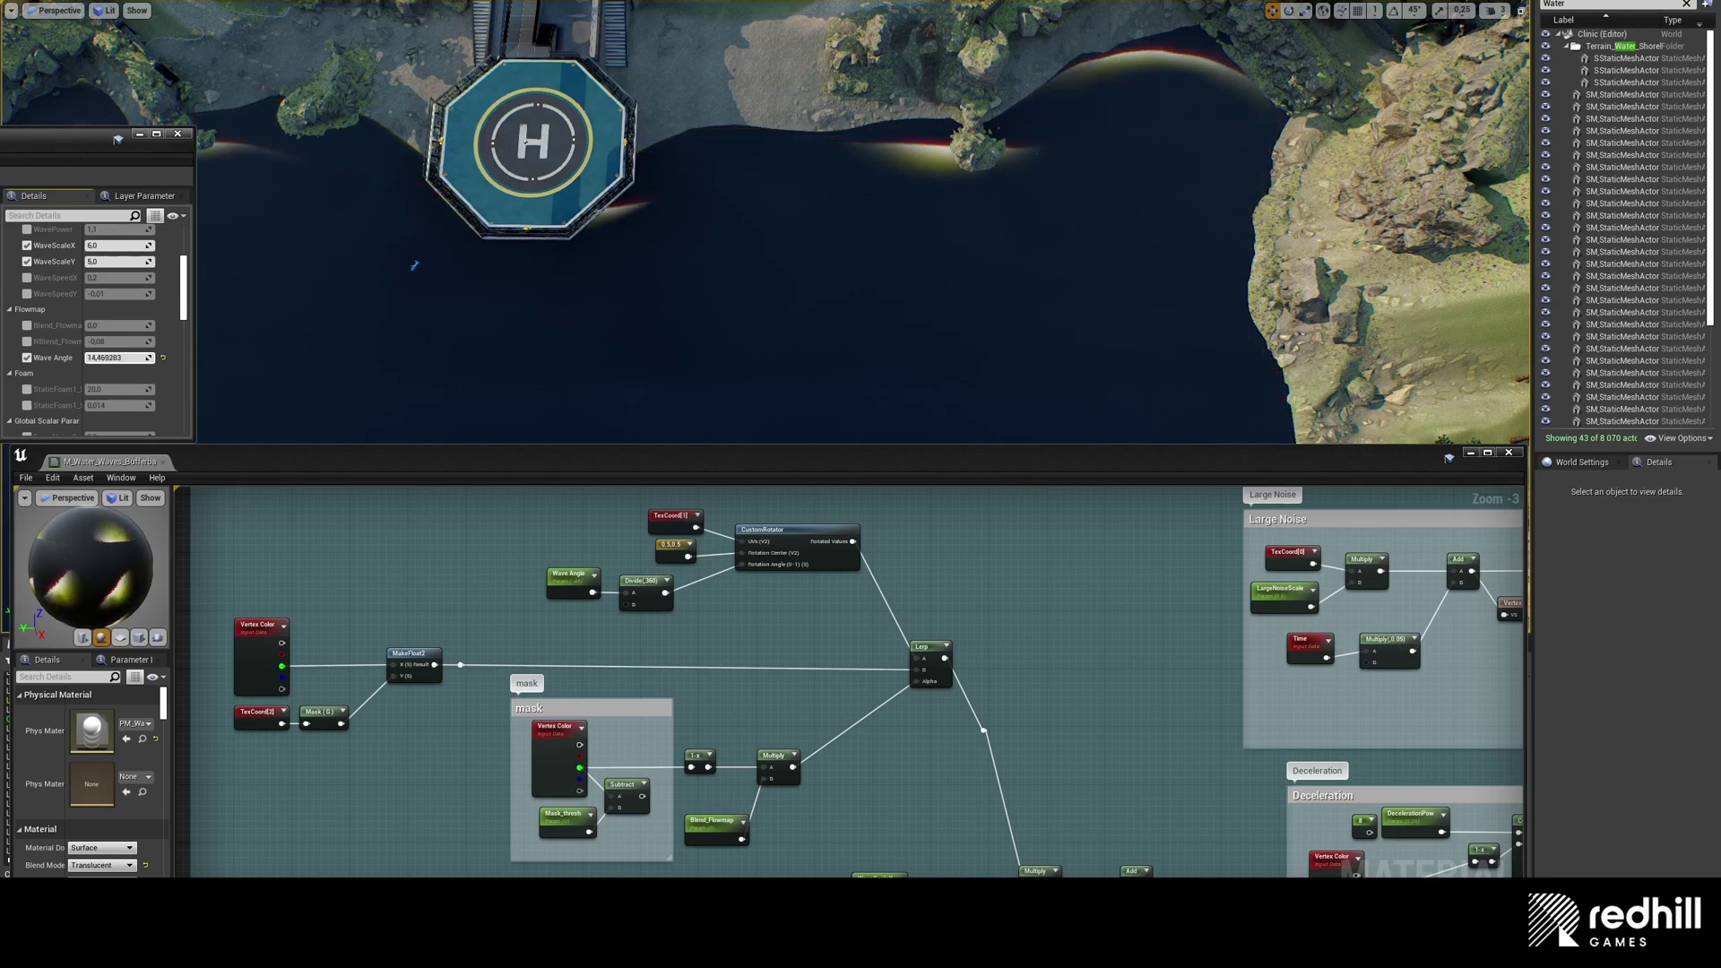
pyautogui.press('Return')
# Step: Try WaveScaleX values of 12 and 24 in the water material instance
pyautogui.moveTo(803, 724); pyautogui.dragTo(611, 424, button='right')
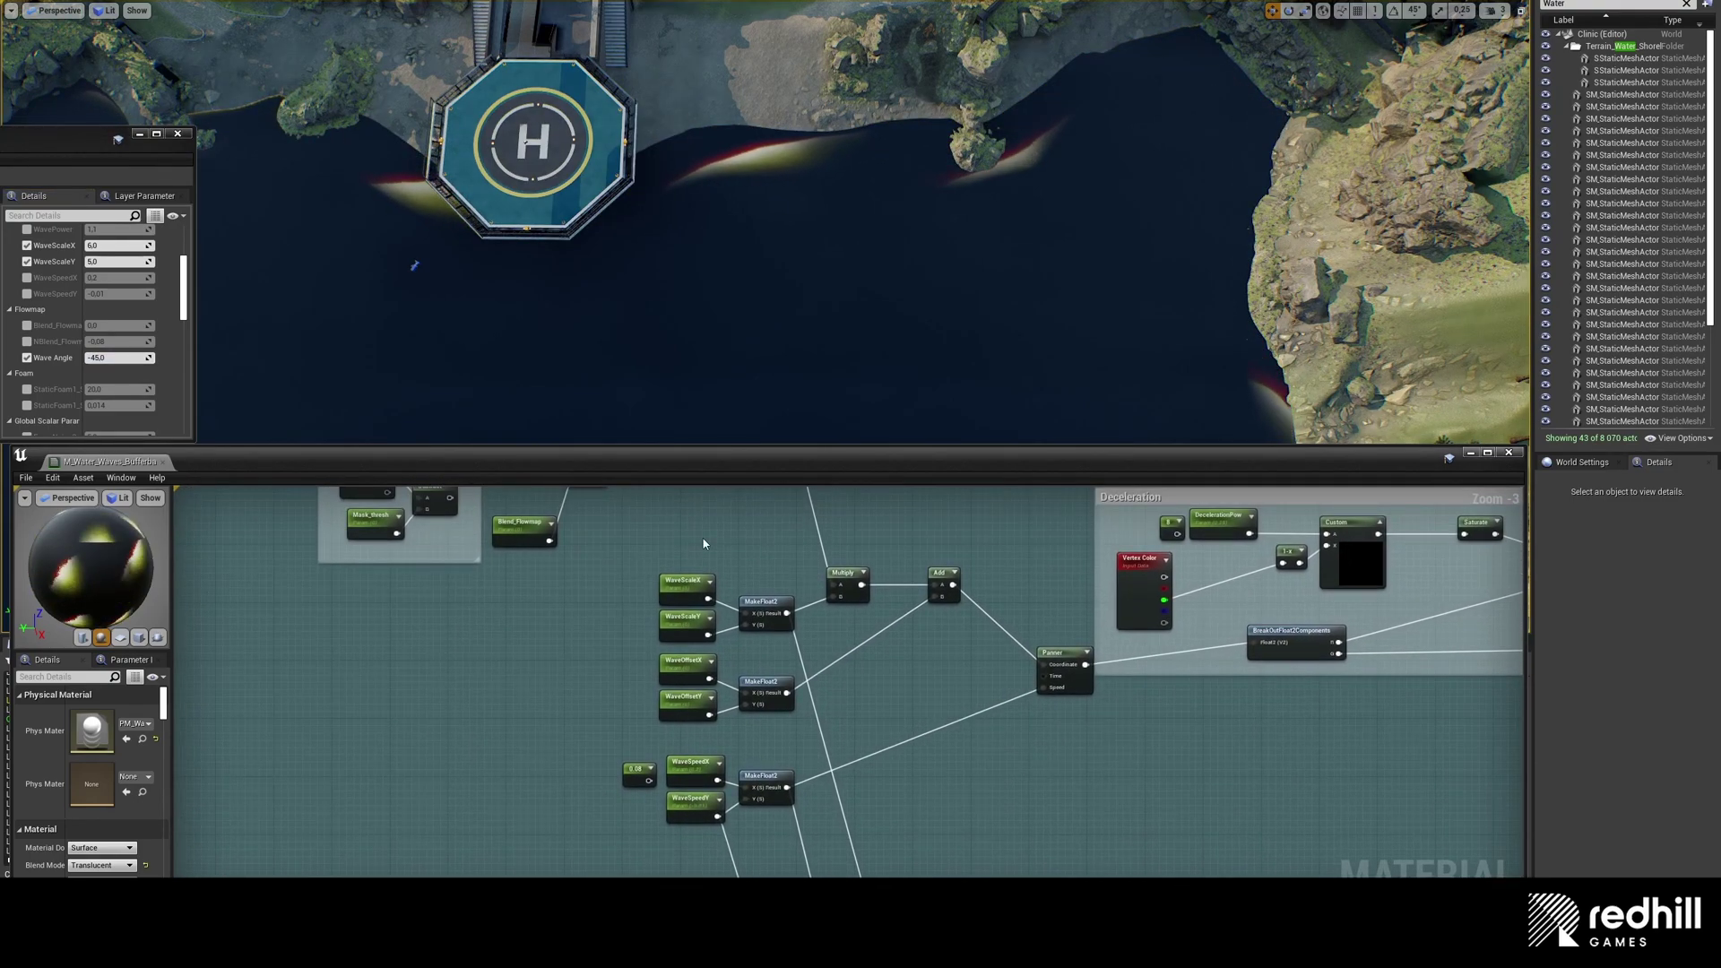
pyautogui.click(108, 245)
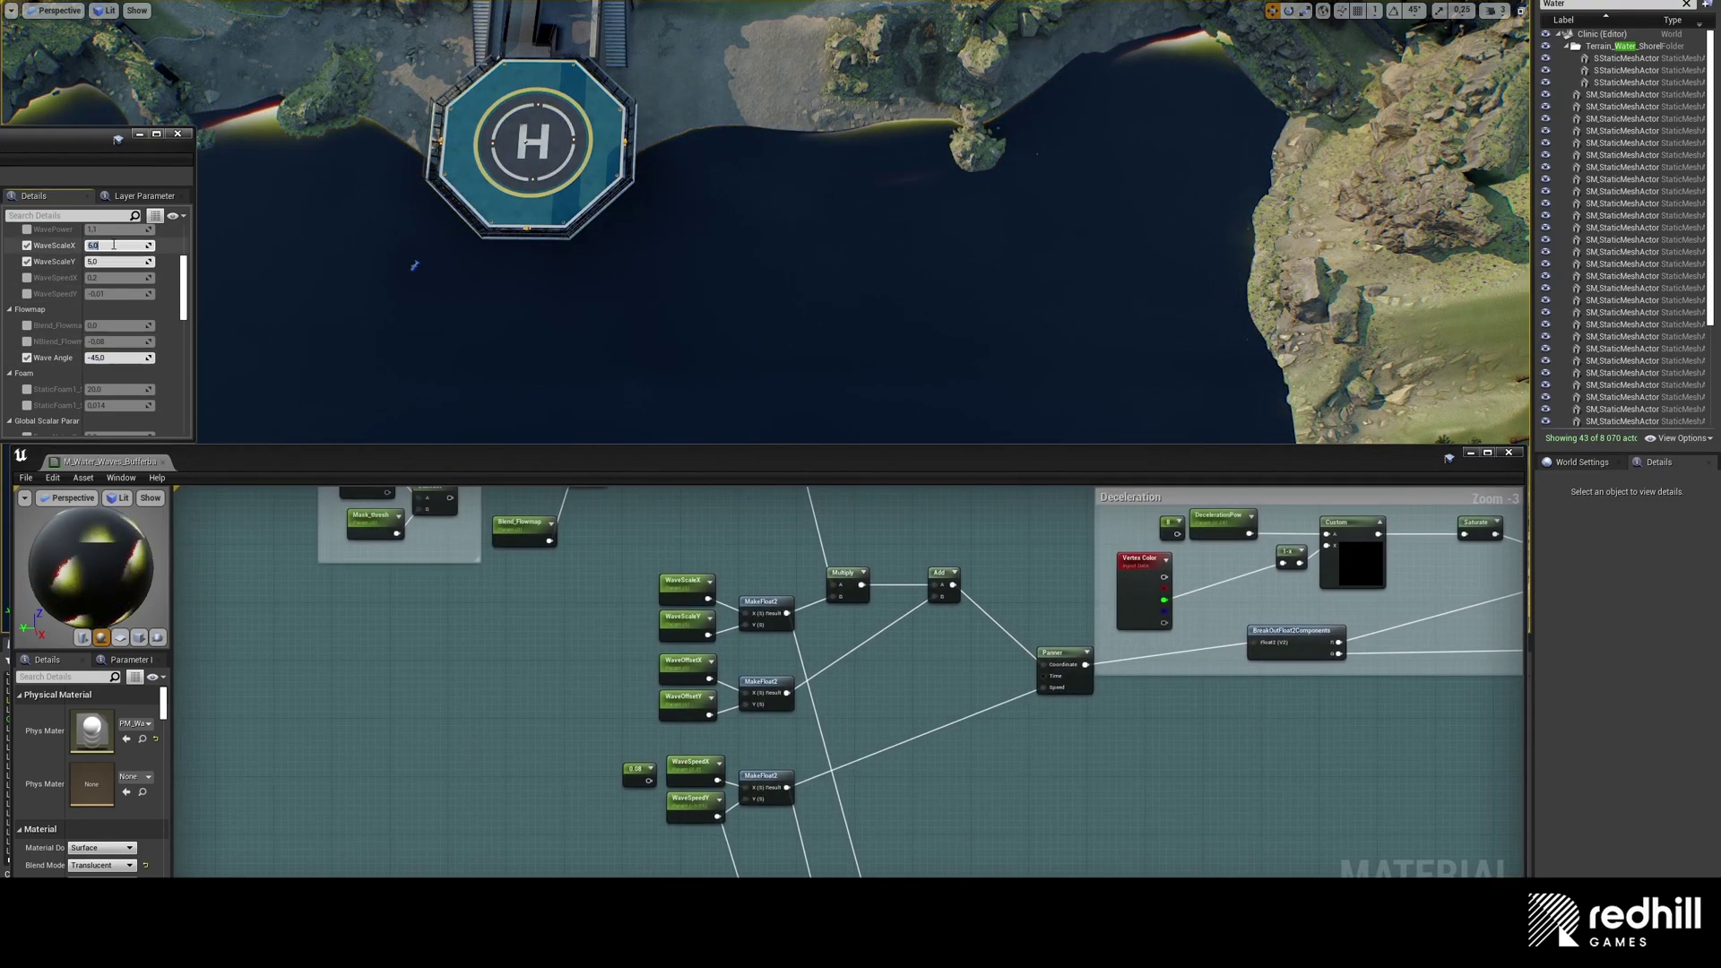
pyautogui.write('12')
pyautogui.press('Return')
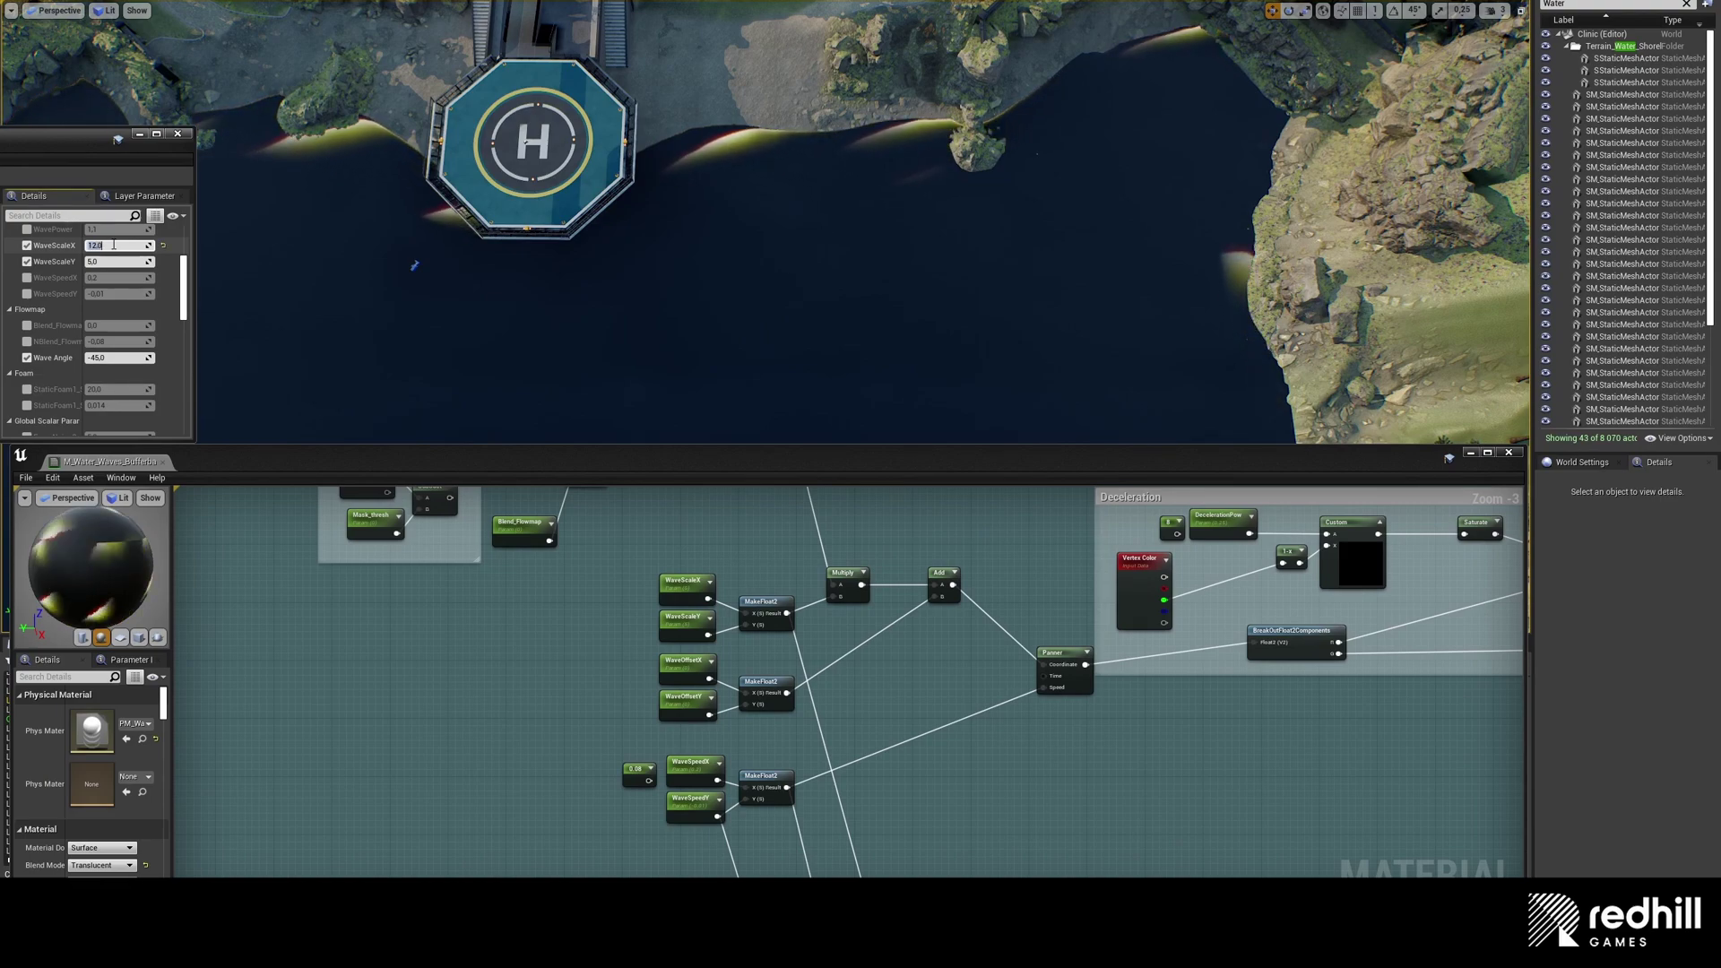
pyautogui.write('24')
pyautogui.press('Return')
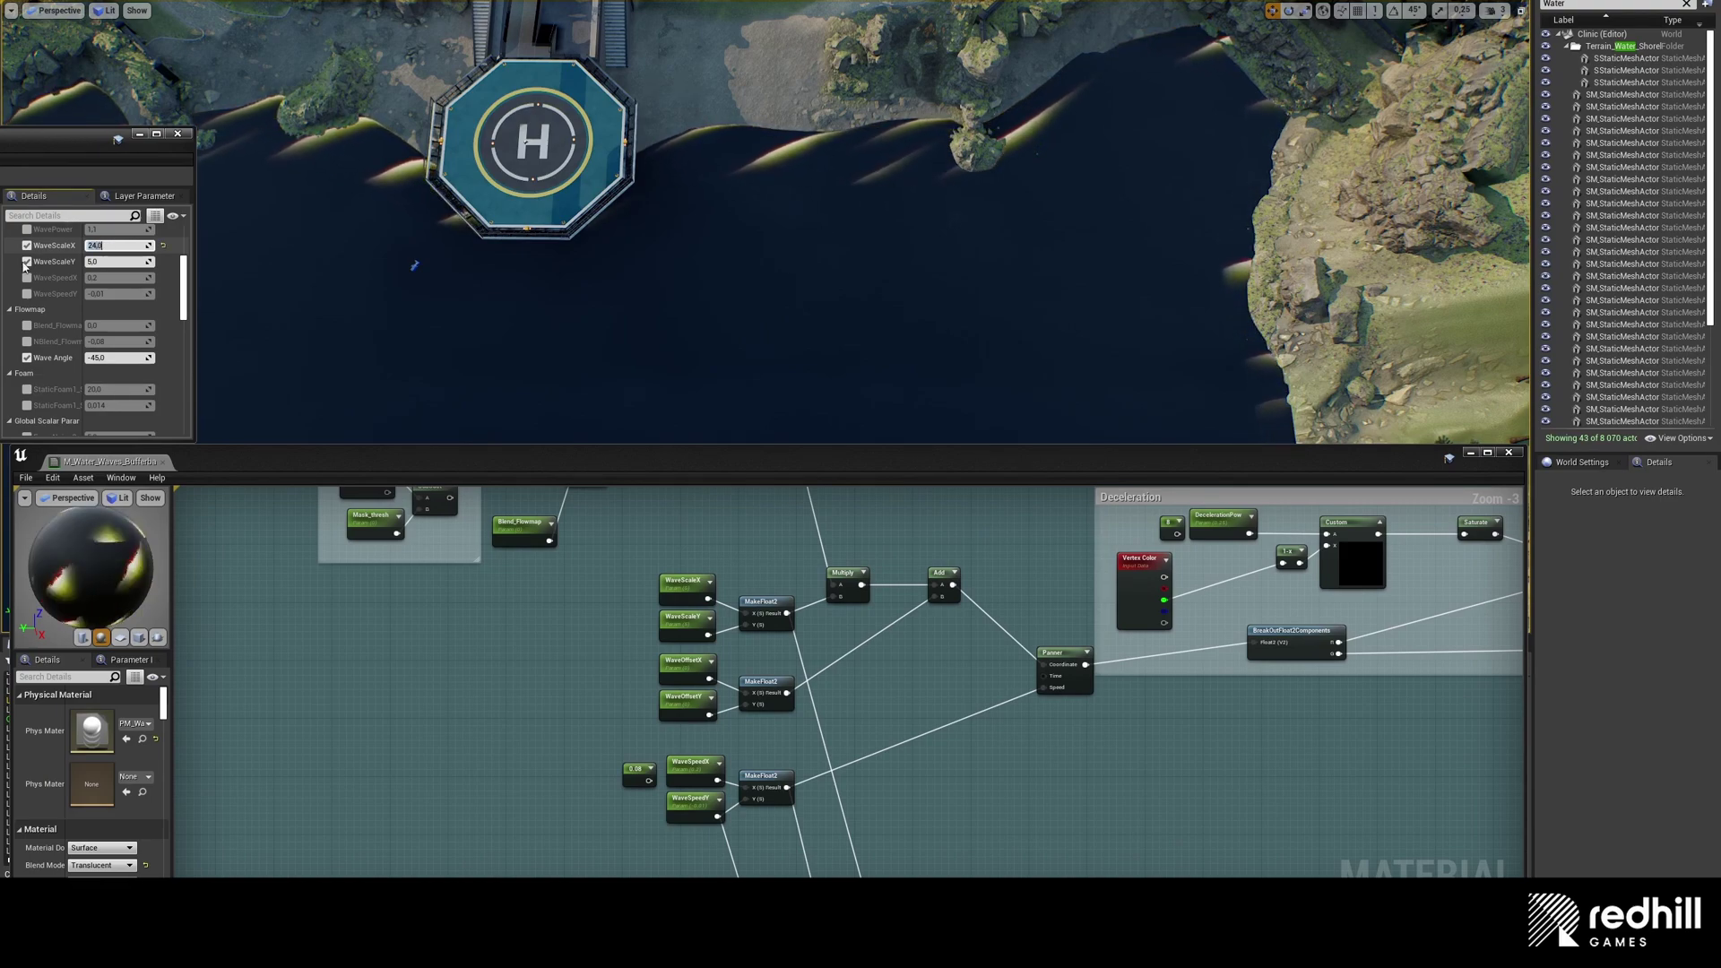
# Step: Set WaveScaleY to 1 in the water material instance
pyautogui.click(128, 262)
pyautogui.write('1')
pyautogui.press('Return')
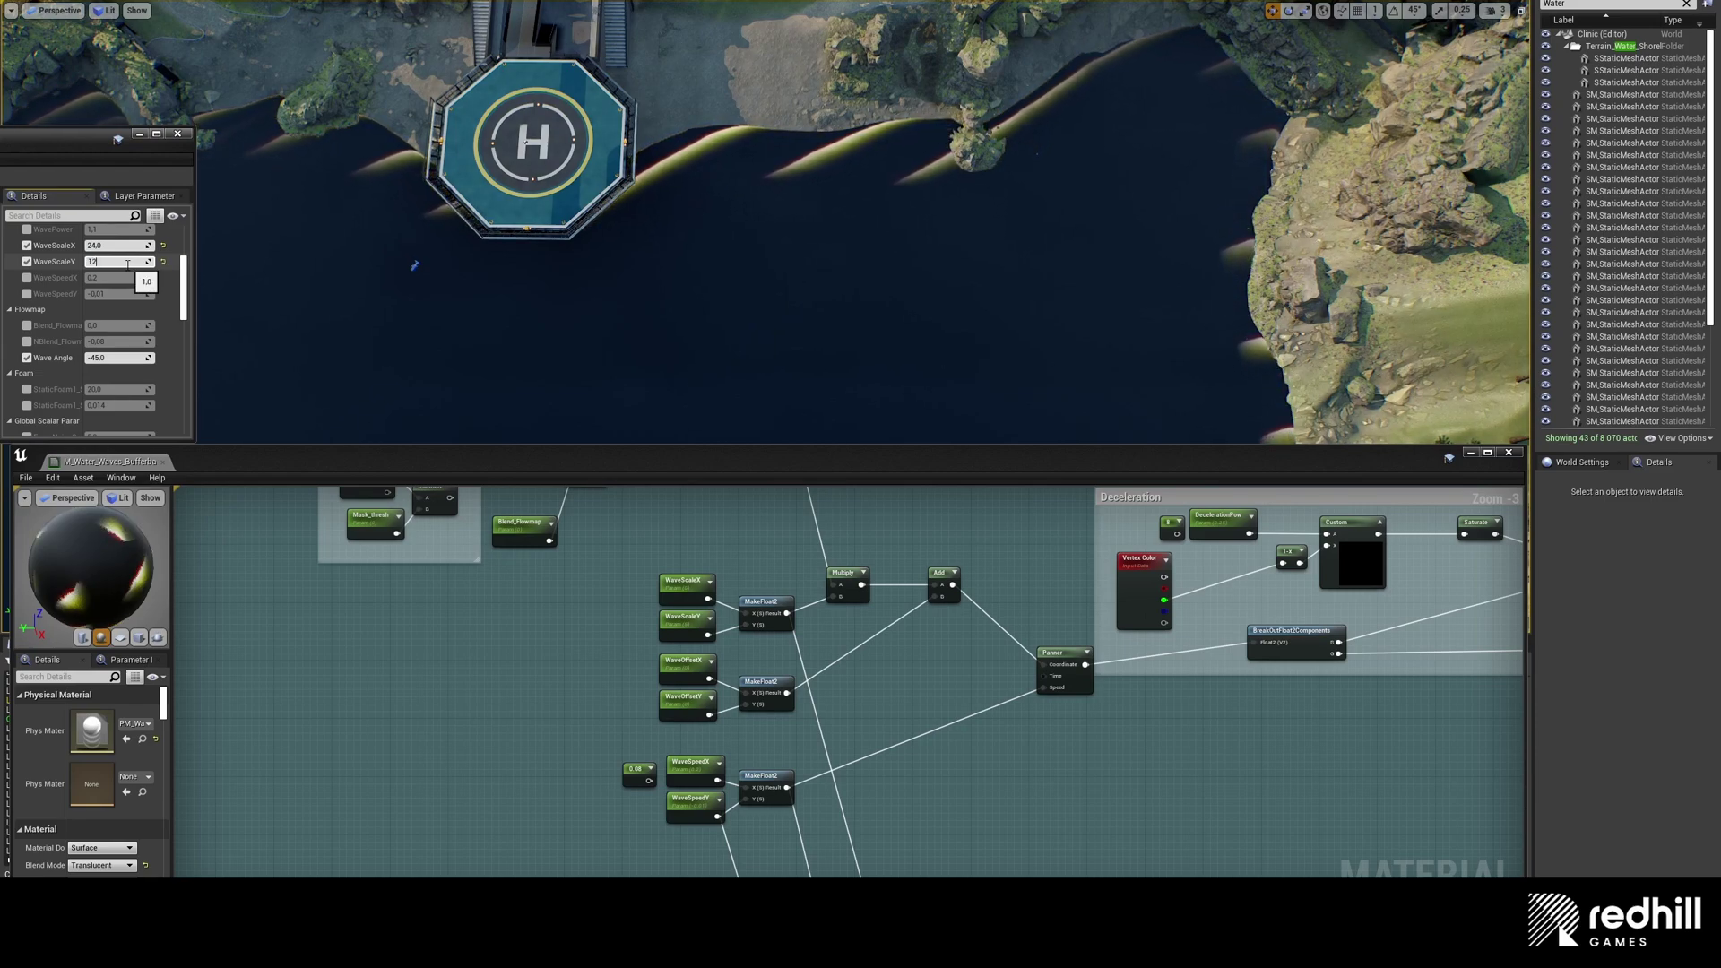
# Step: Undo the recent WaveScaleX and WaveScaleY changes
pyautogui.hotkey('ctrl', 'z')
pyautogui.hotkey('ctrl', 'z')
pyautogui.hotkey('ctrl', 'z')
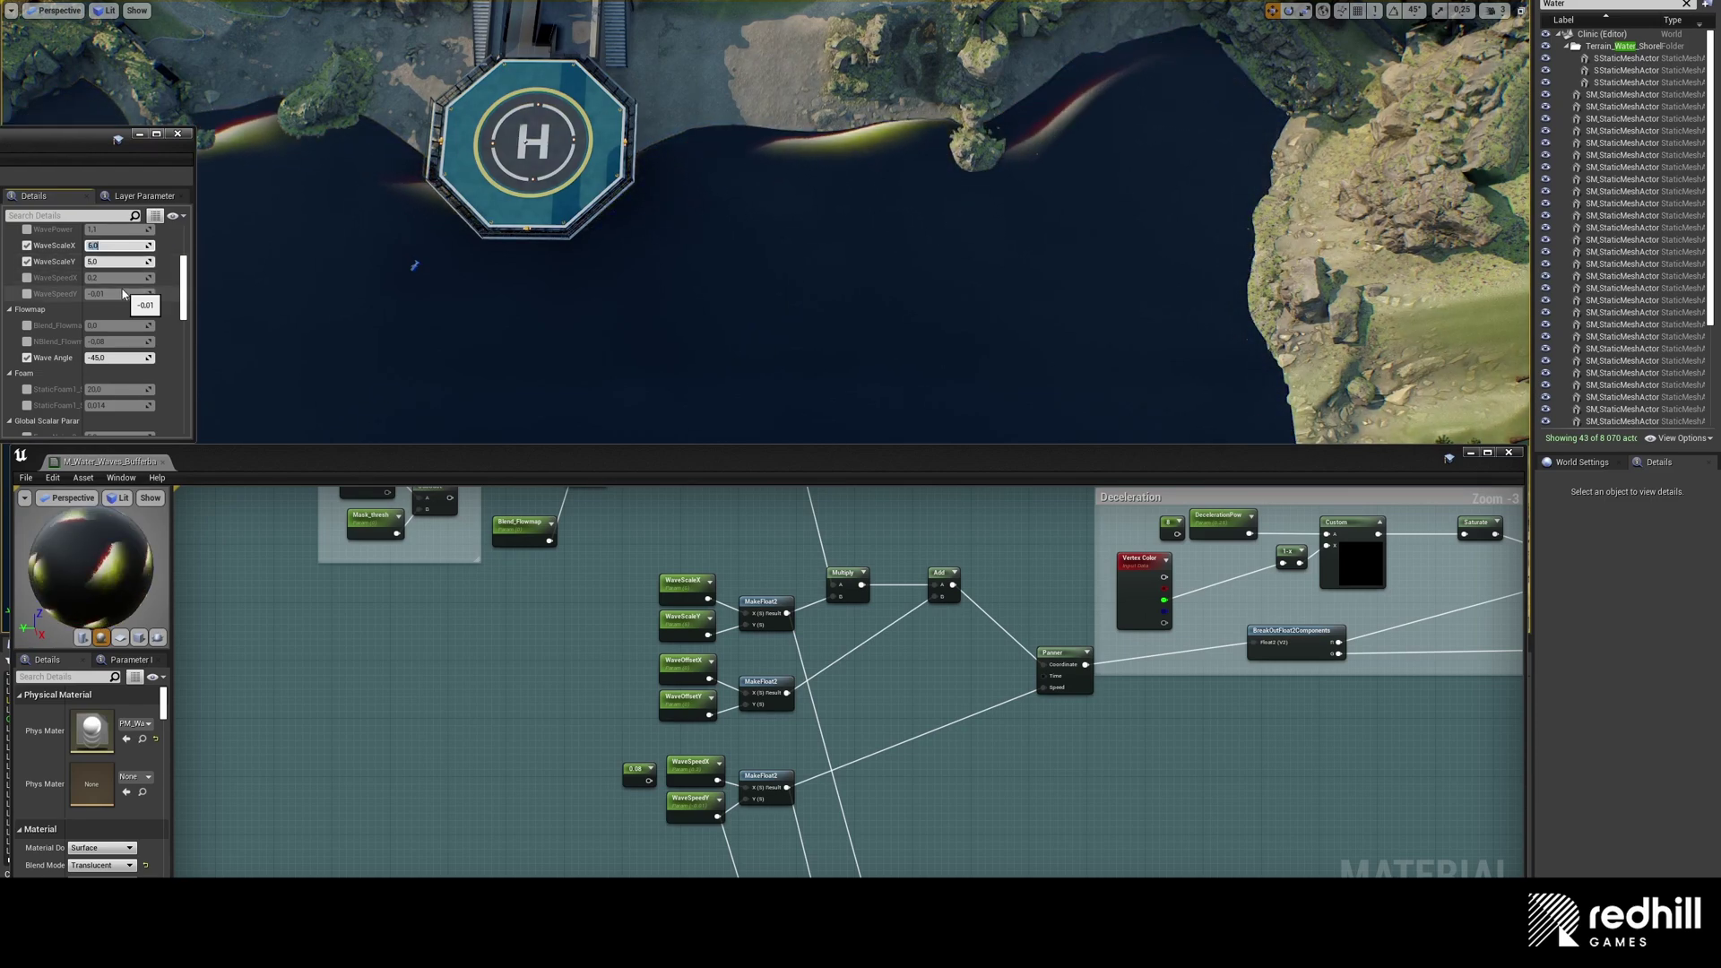
# Step: Inspect the Custom node in the Deceleration group, then vary the exponent a of the matching curve in the Desmos graph
pyautogui.moveTo(1085, 664); pyautogui.dragTo(538, 802, button='right')
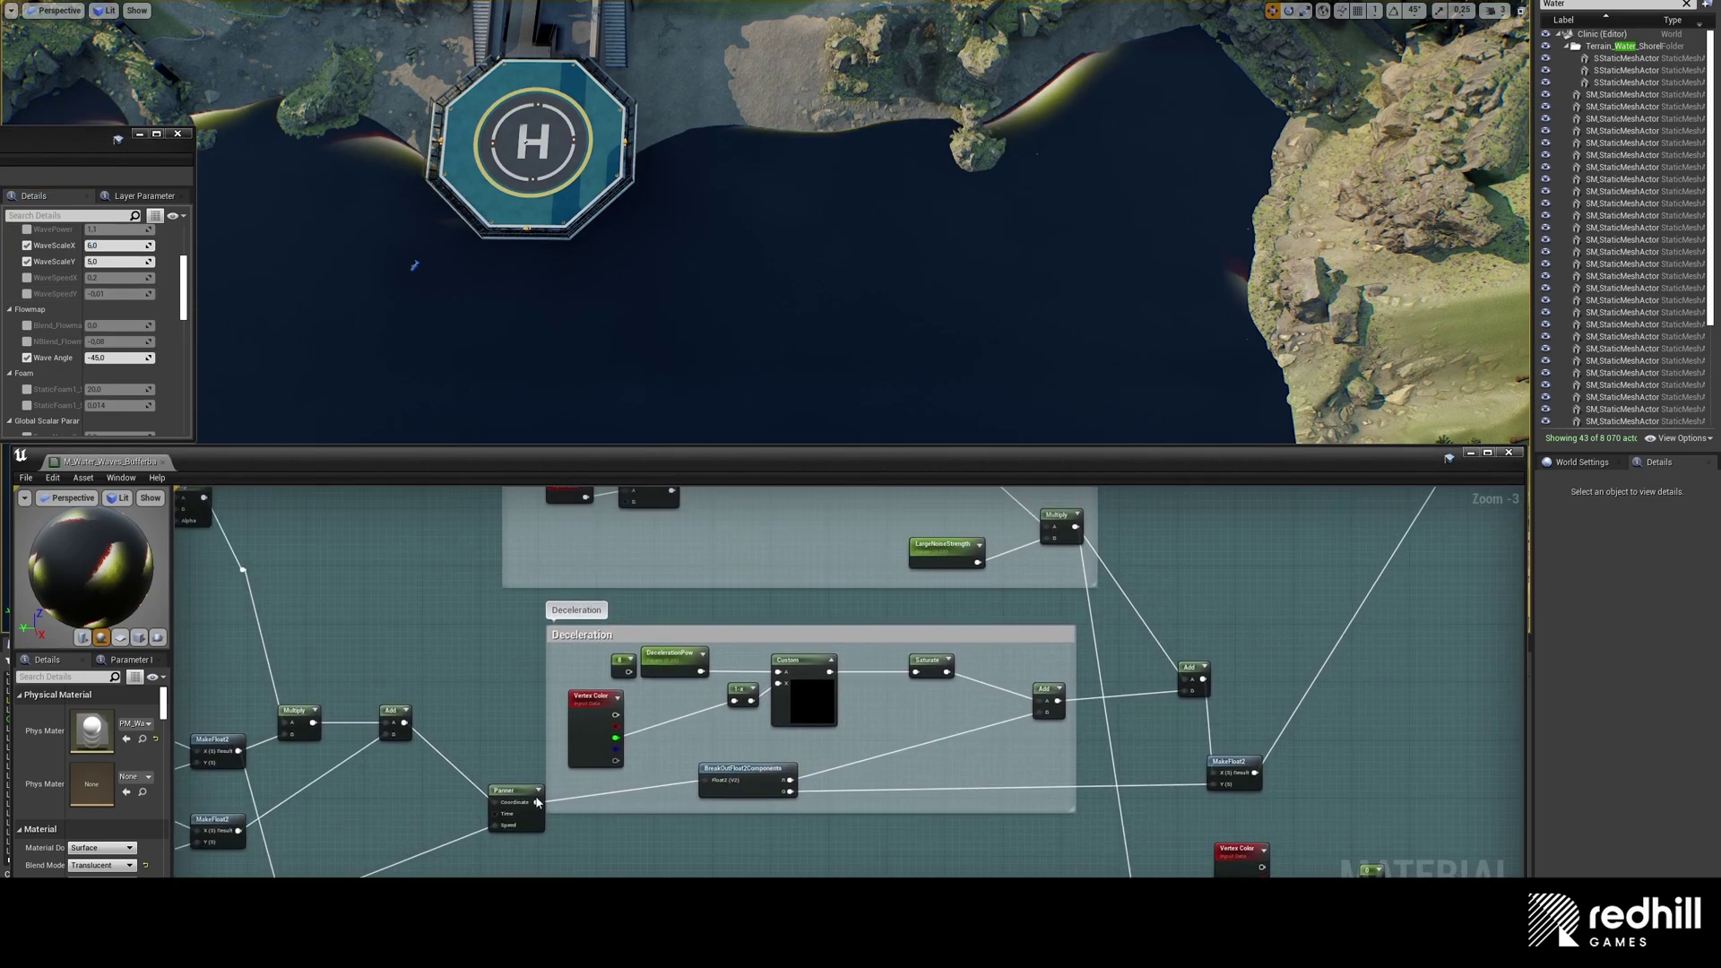
pyautogui.click(804, 690)
pyautogui.moveTo(172, 705); pyautogui.dragTo(309, 705)
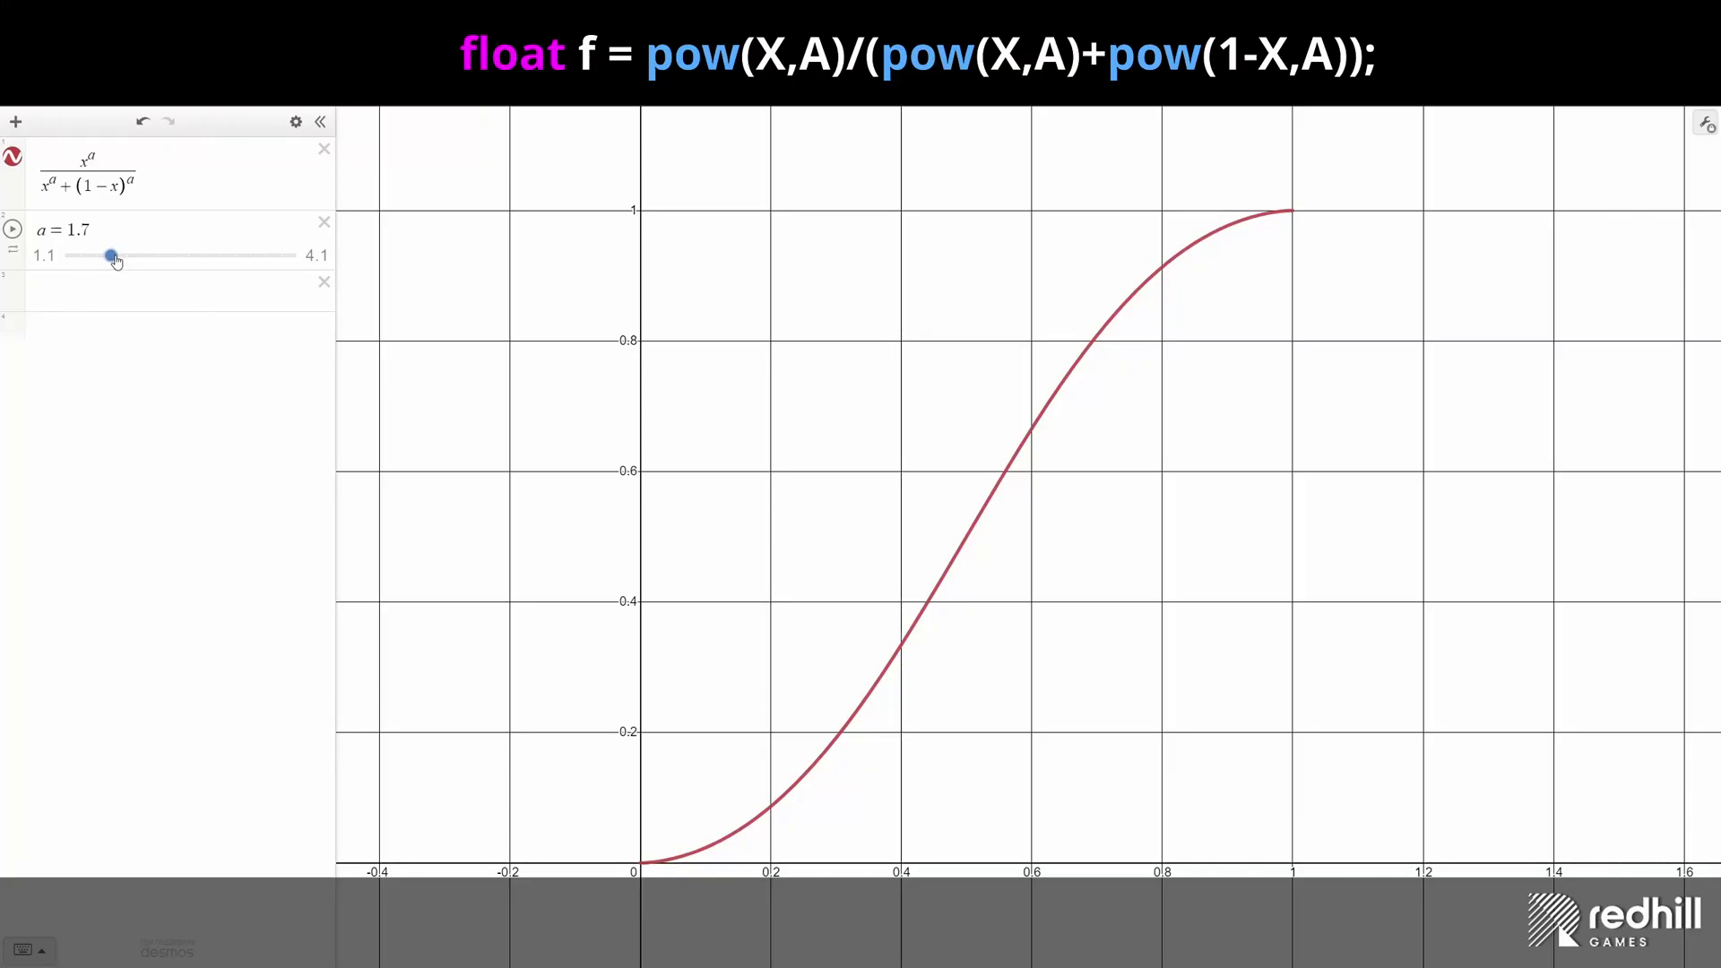
pyautogui.moveTo(116, 260); pyautogui.dragTo(181, 266)
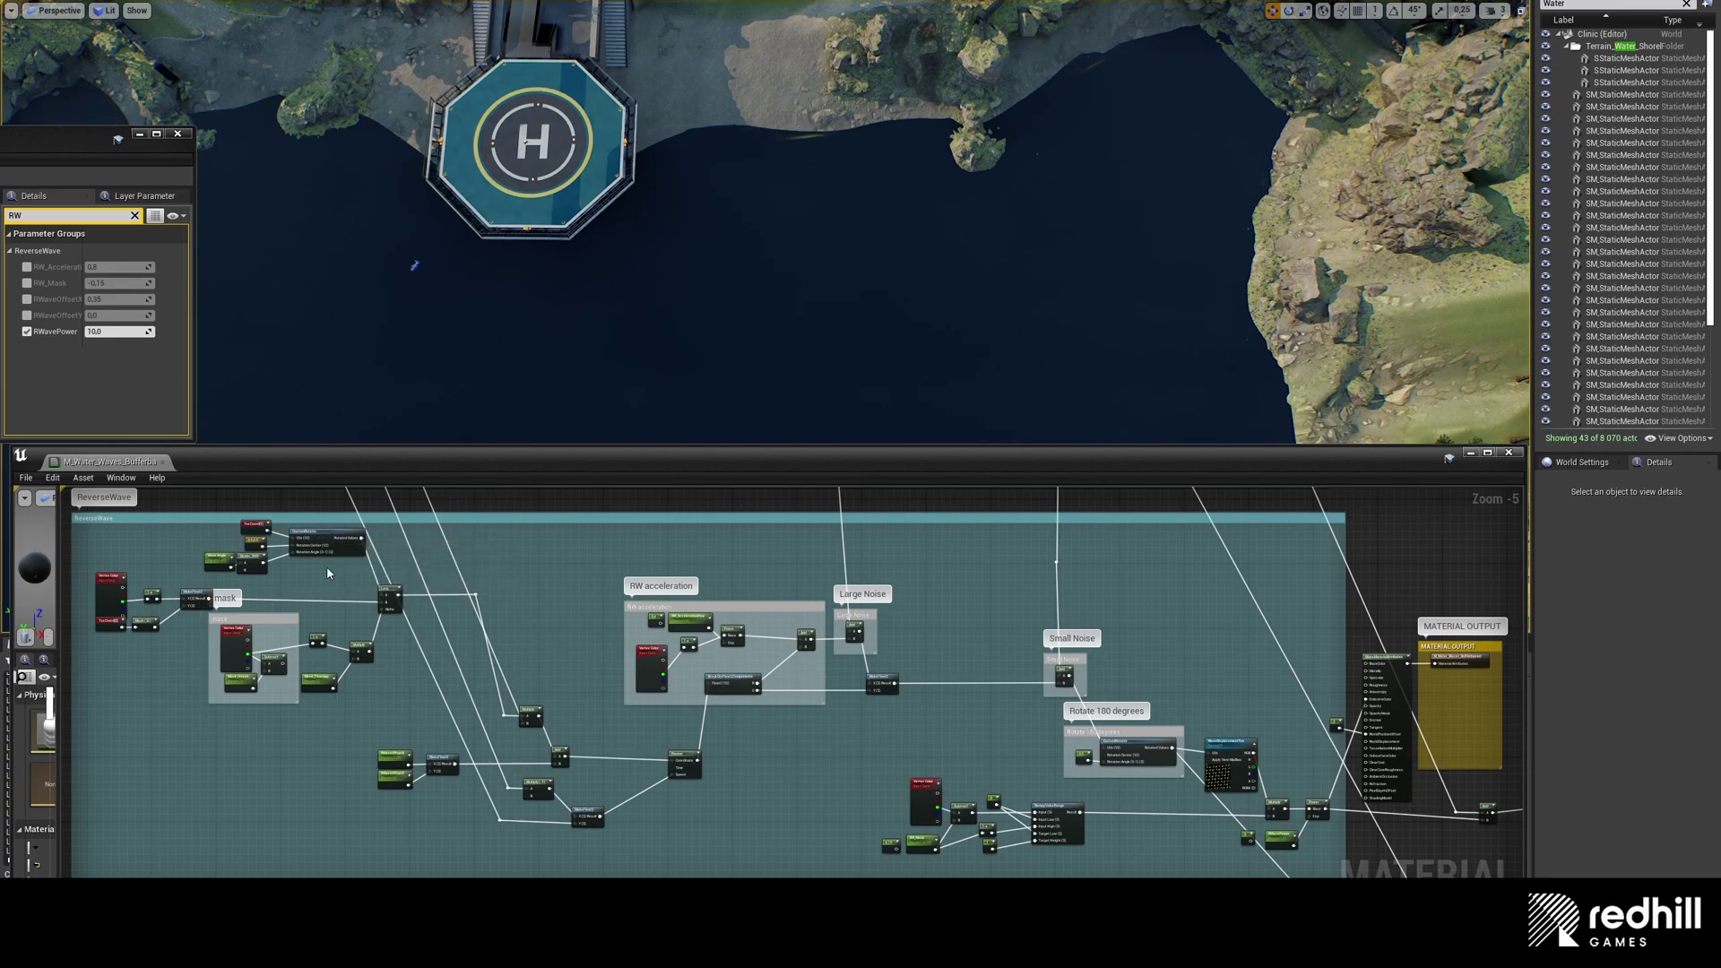
# Step: Examine the ReverseWave graph from the mask and panner nodes through RW acceleration and the noise groups to the CustomRotator in Rotate 180 degrees
pyautogui.scroll(3, 328, 572)
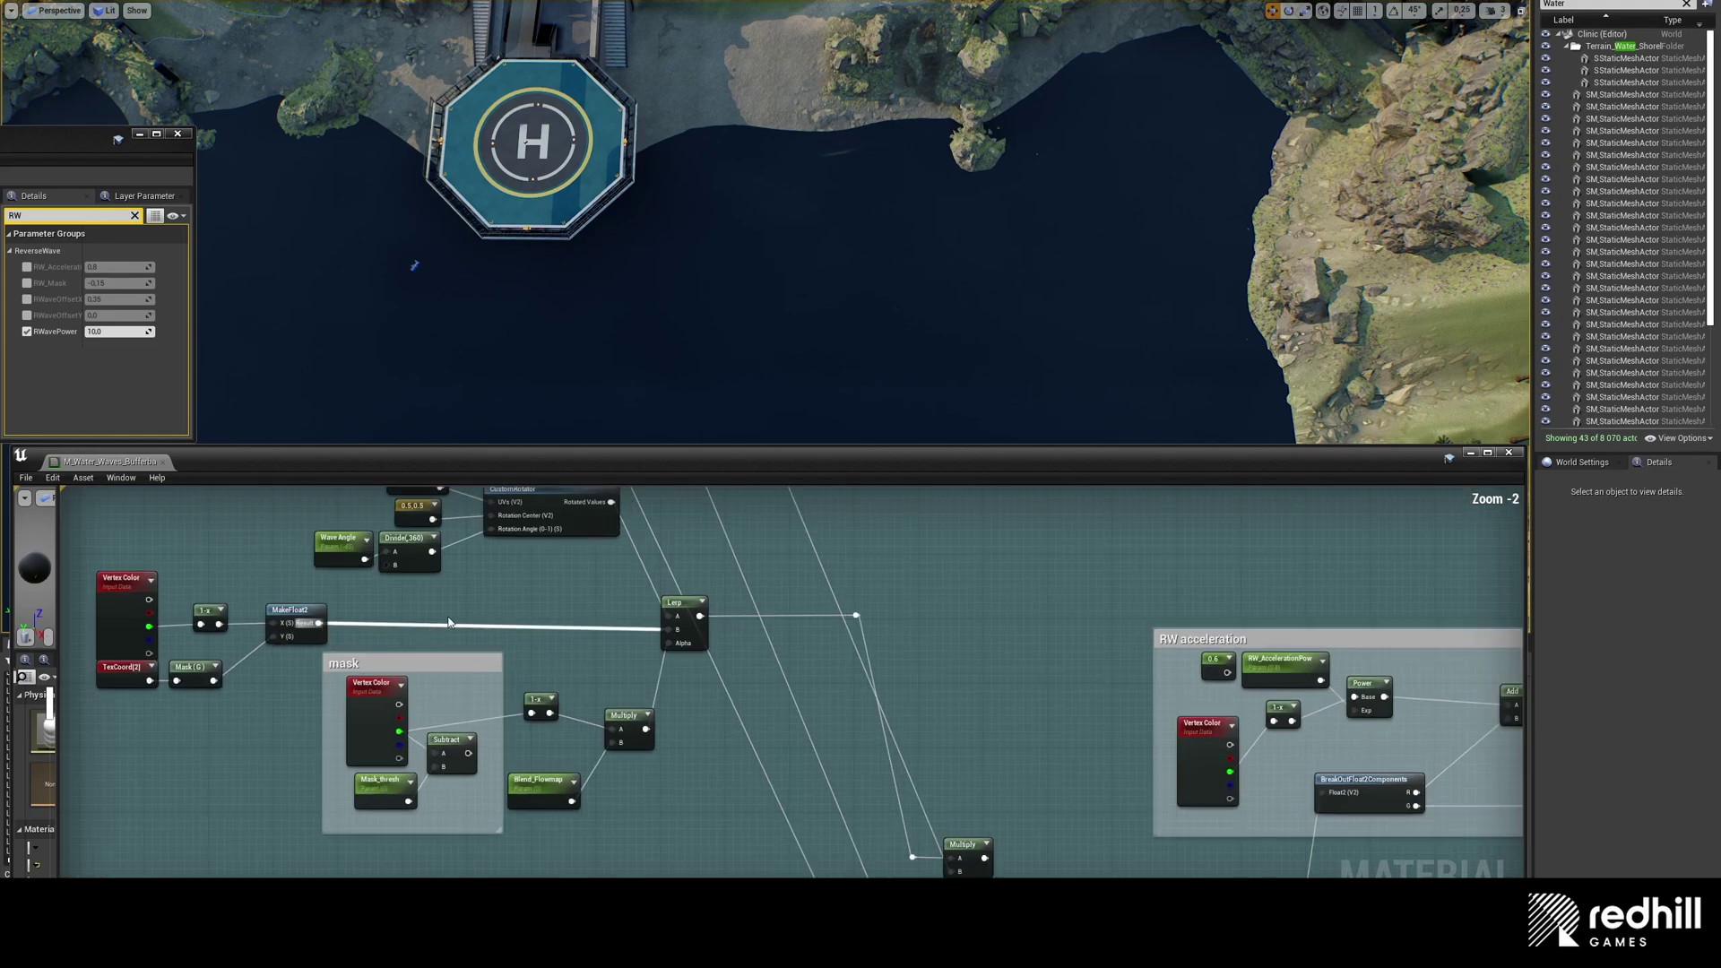
pyautogui.moveTo(448, 623); pyautogui.dragTo(481, 659, button='right')
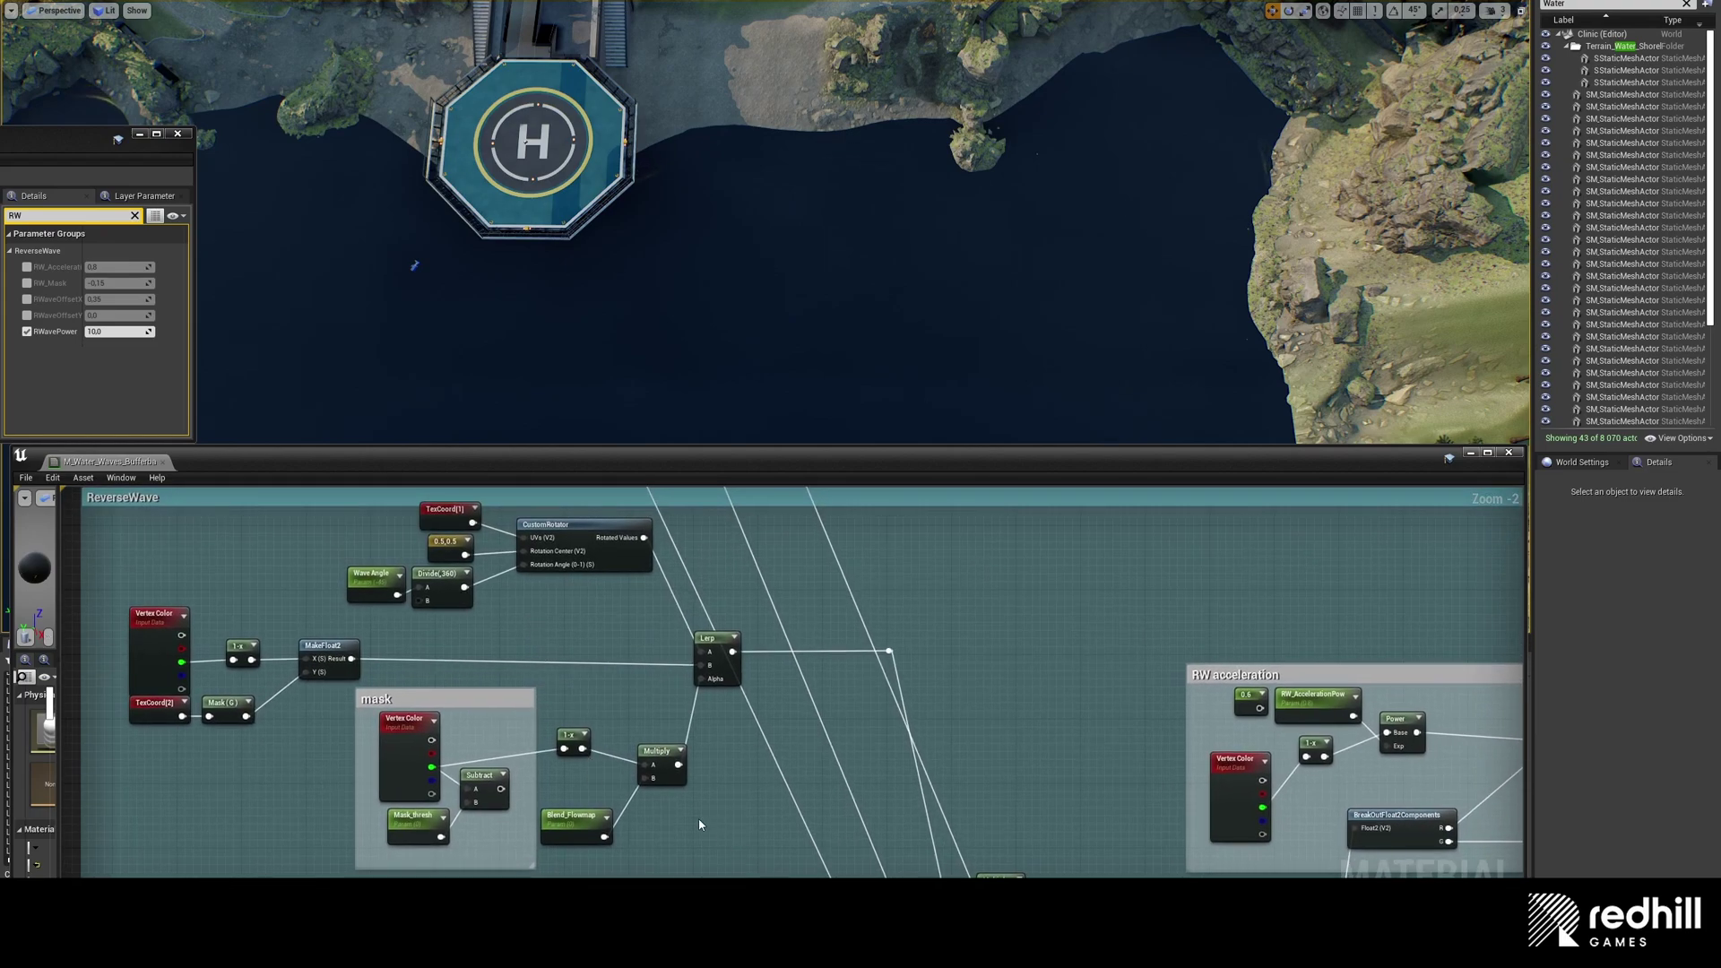
pyautogui.moveTo(699, 823); pyautogui.dragTo(737, 515, button='right')
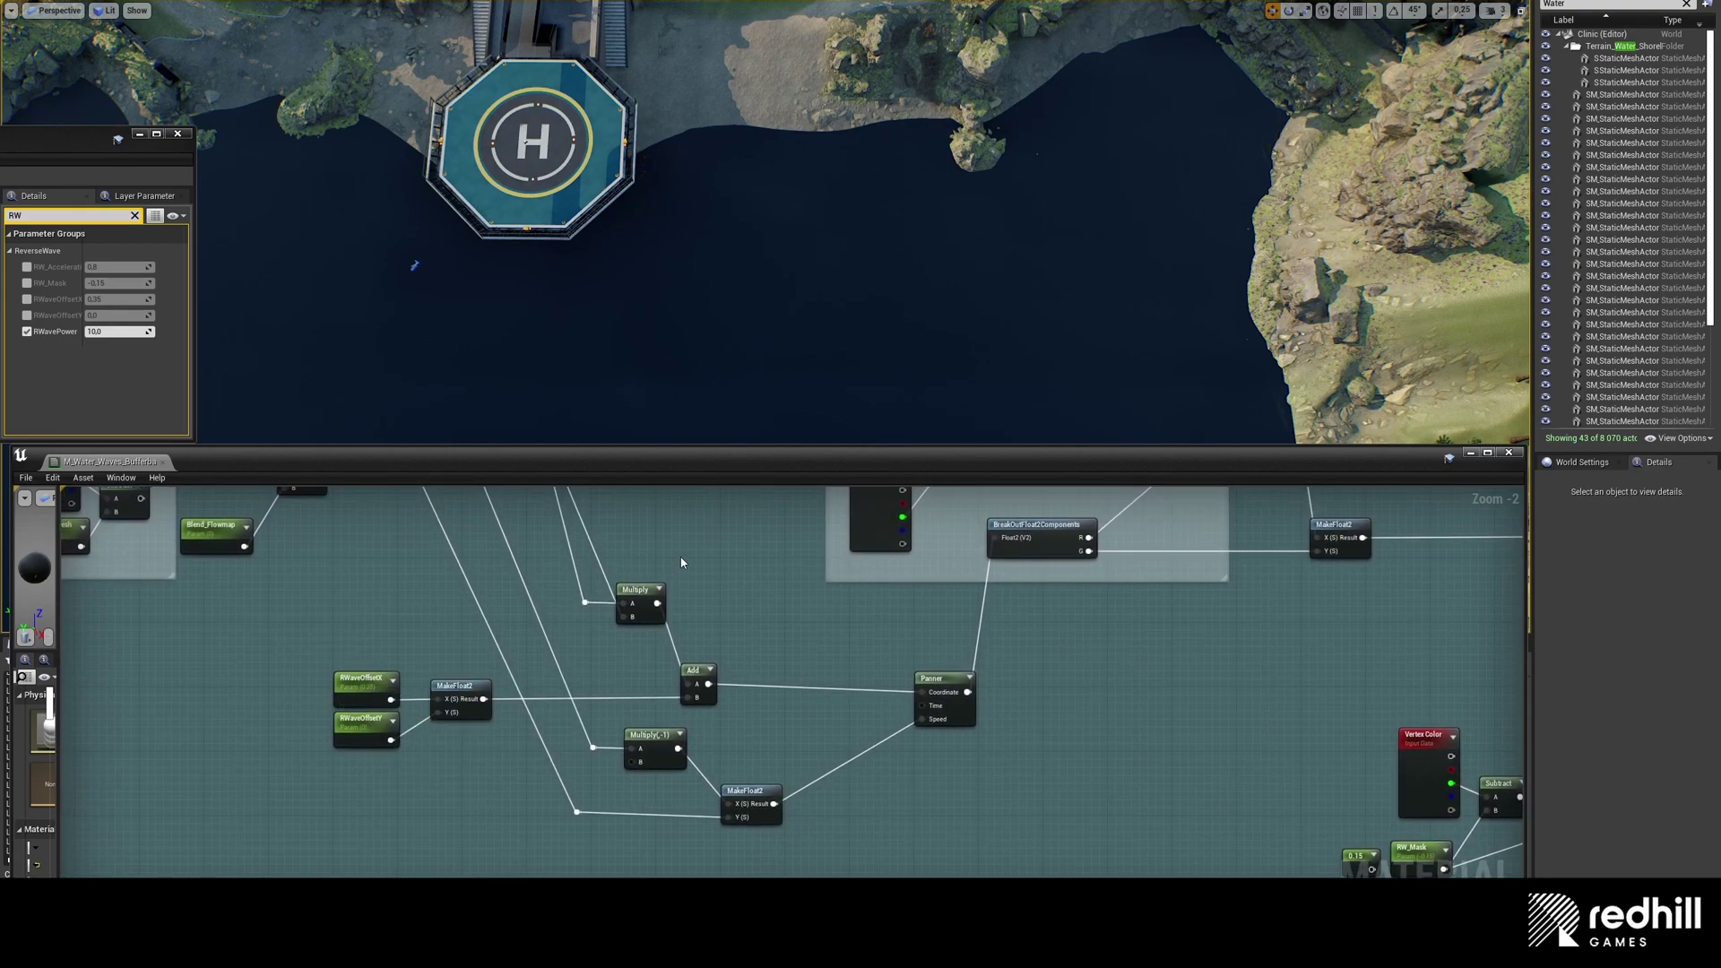
pyautogui.moveTo(687, 549); pyautogui.dragTo(252, 749, button='right')
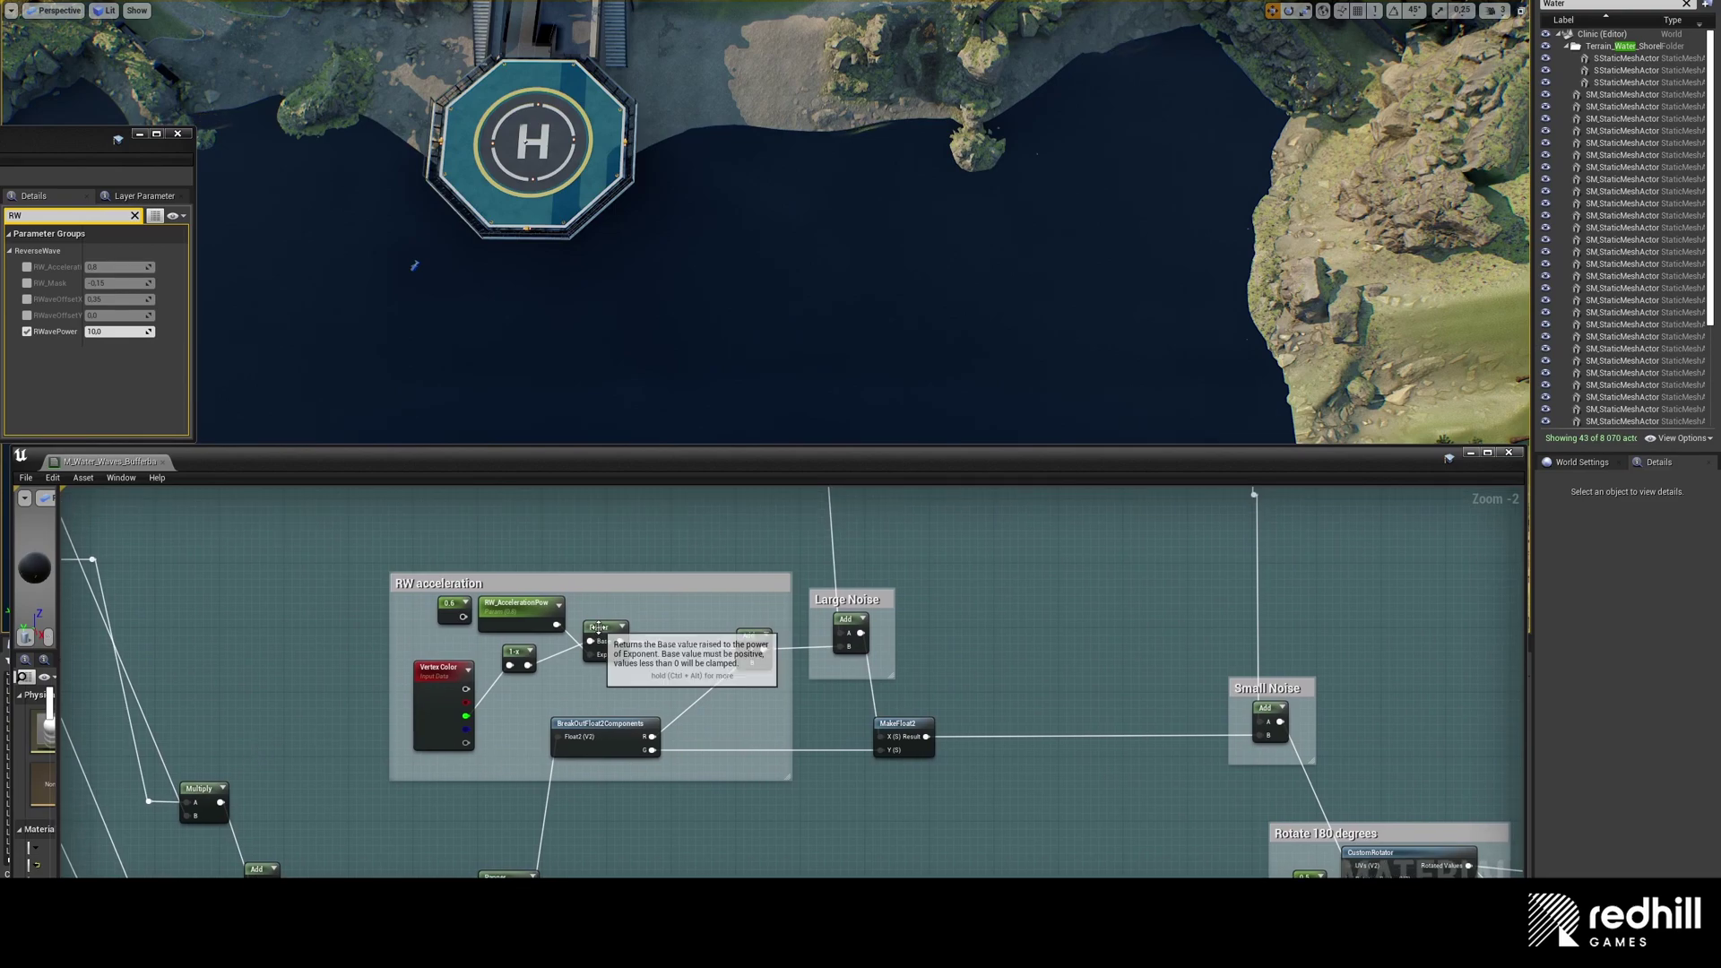
pyautogui.click(598, 643)
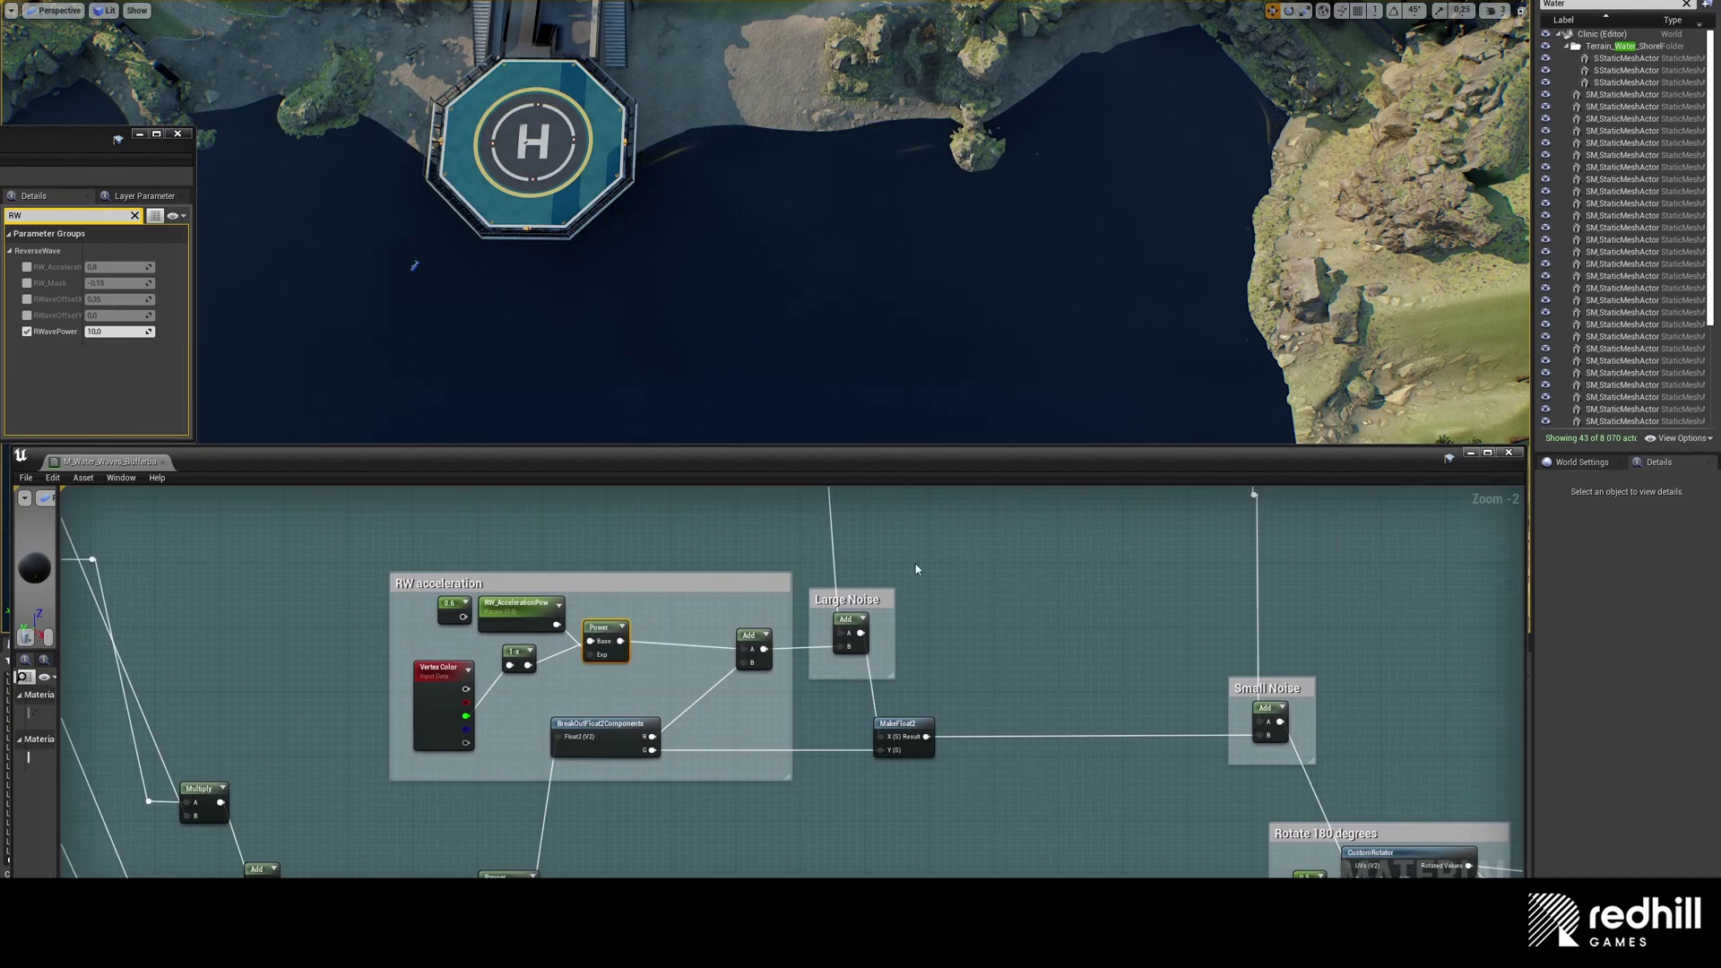
pyautogui.scroll(-2, 966, 602)
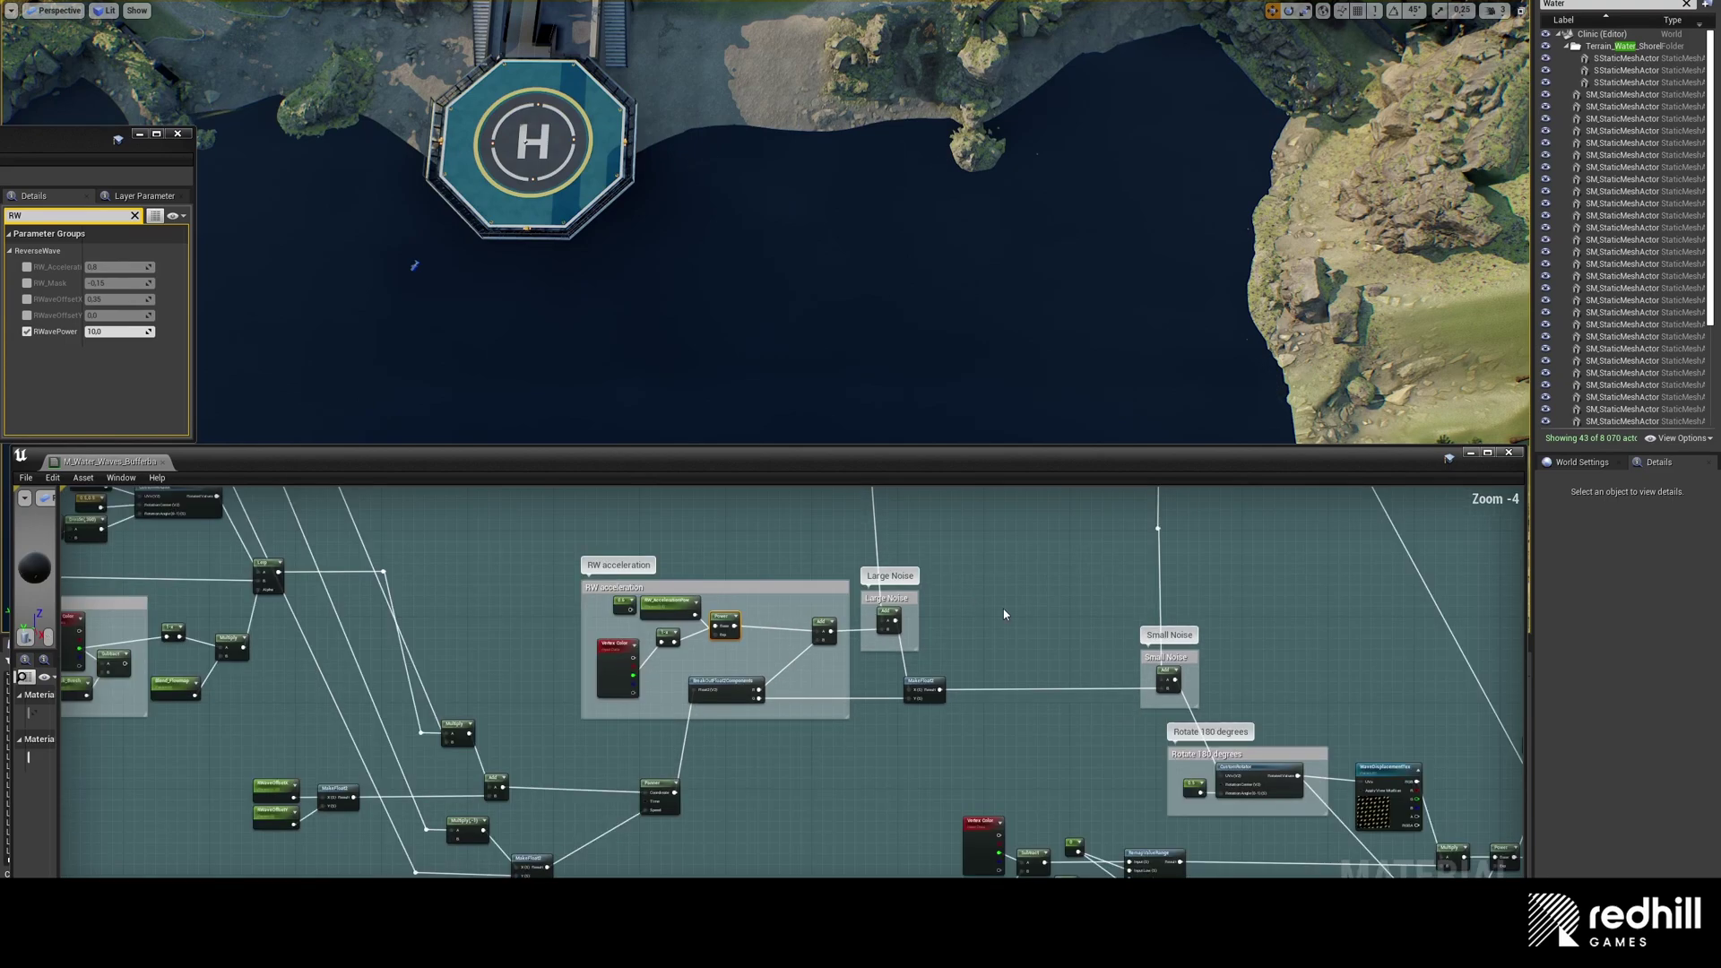
pyautogui.moveTo(964, 602); pyautogui.dragTo(811, 589, button='right')
pyautogui.moveTo(878, 729); pyautogui.dragTo(694, 634, button='right')
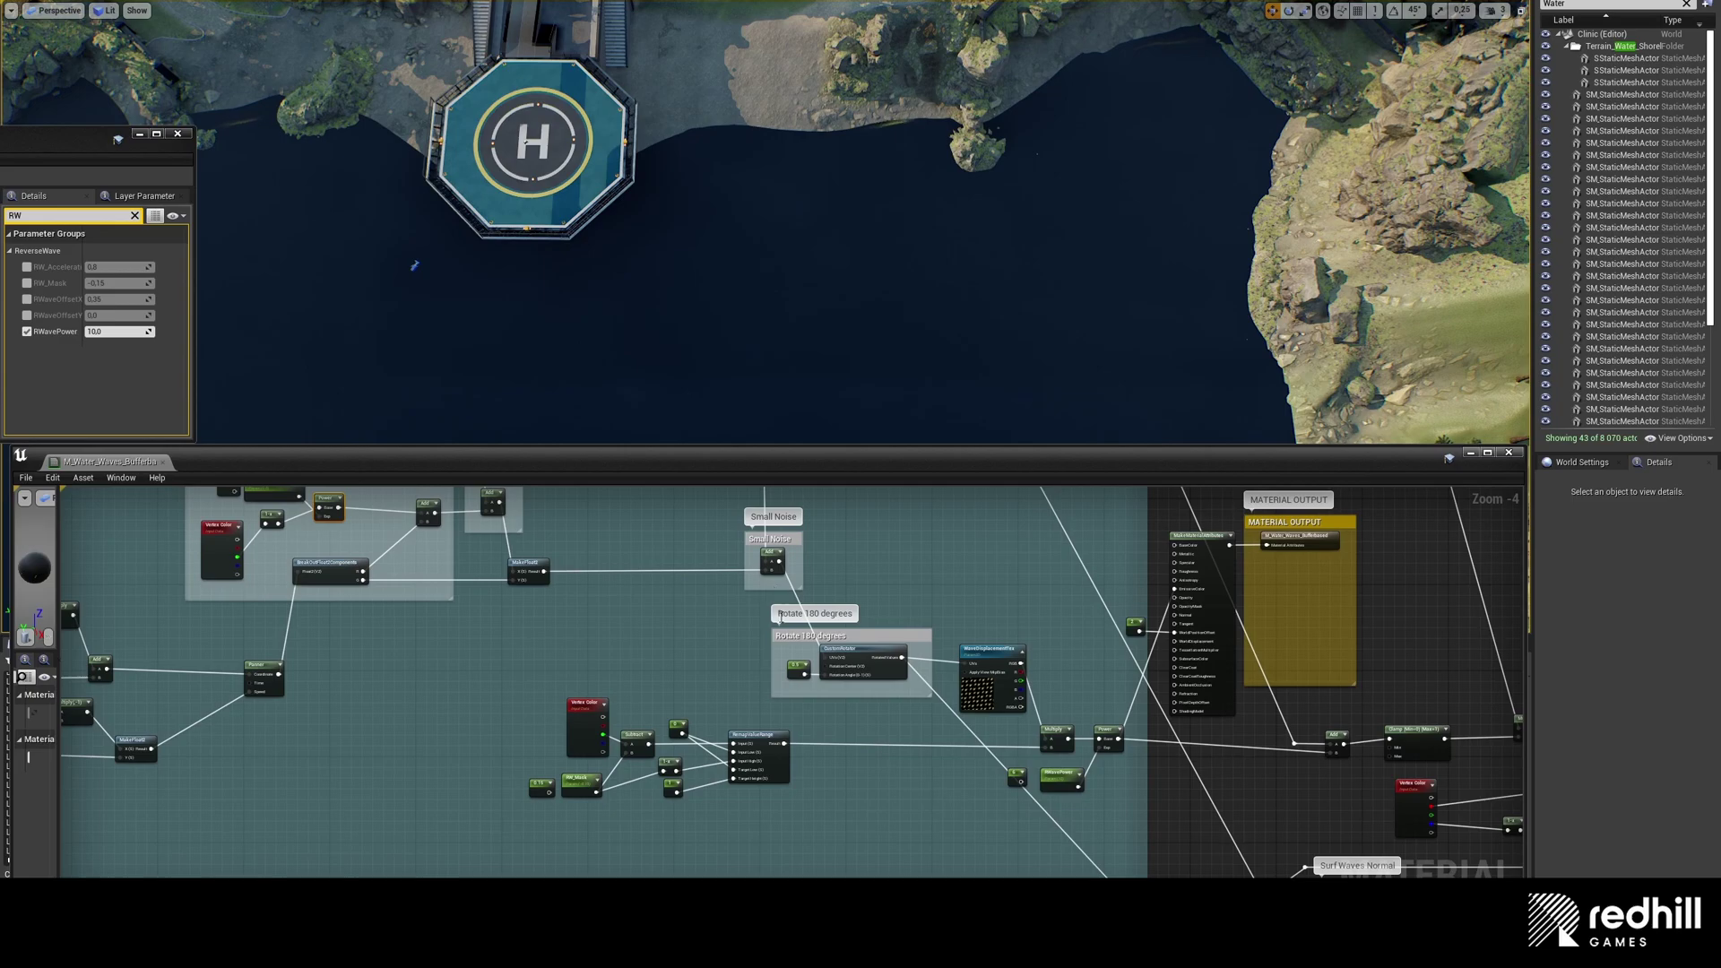
pyautogui.scroll(1, 837, 618)
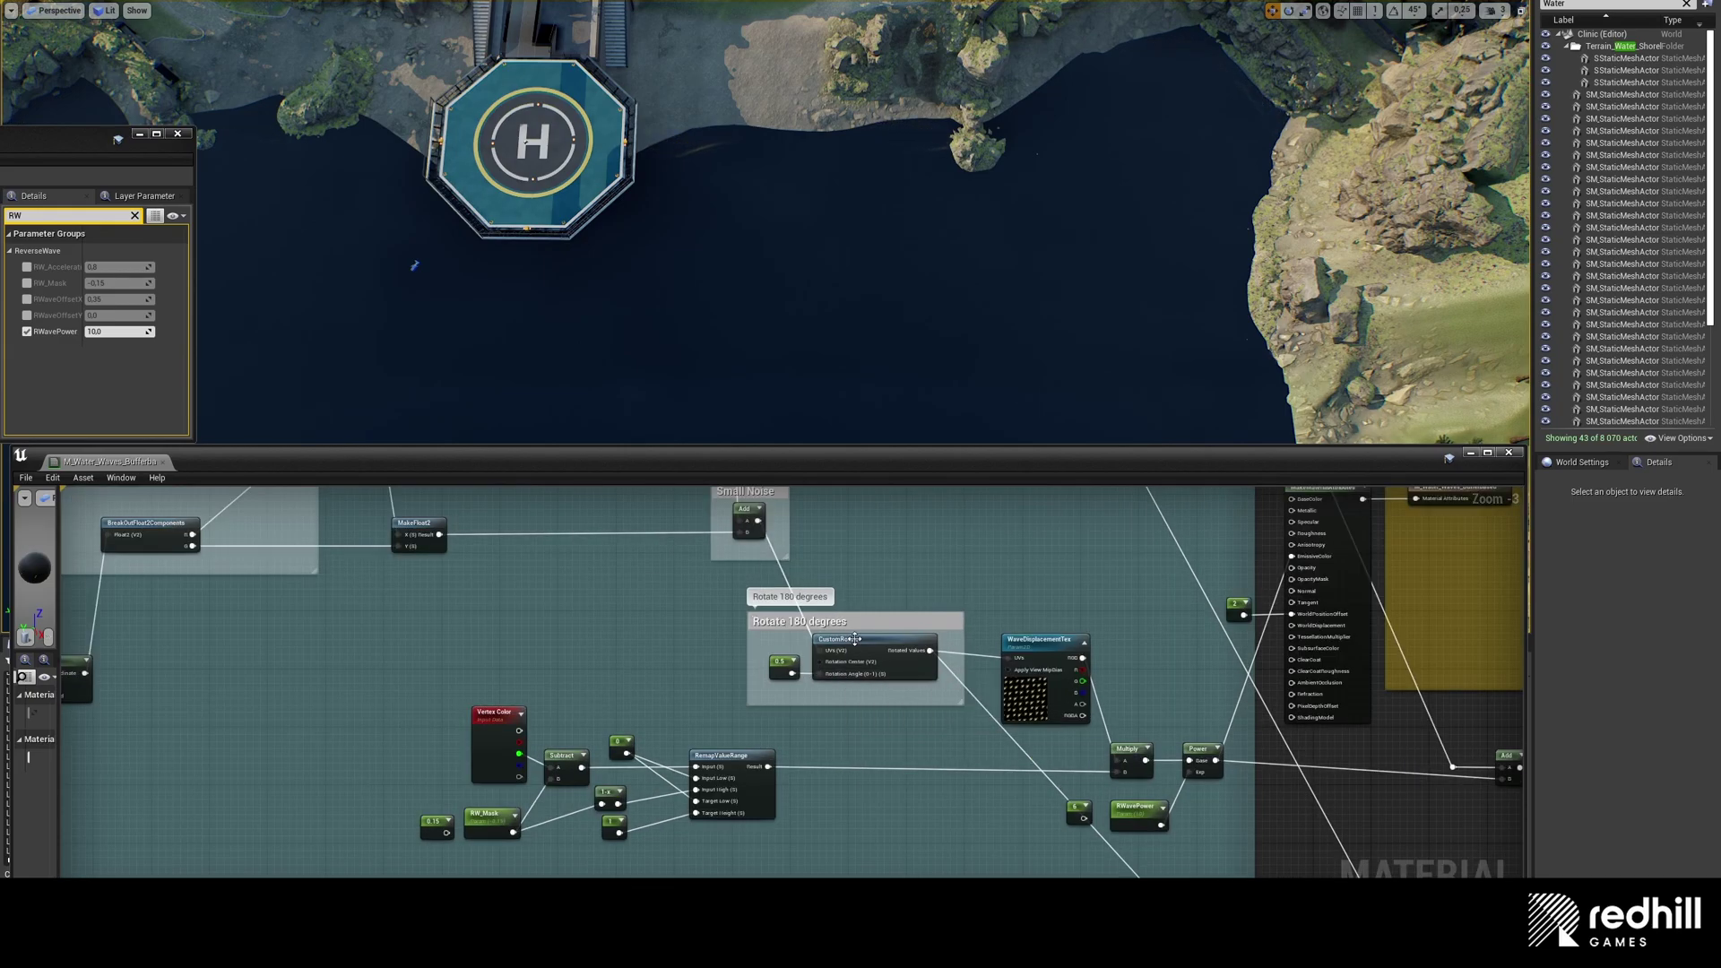
pyautogui.click(854, 639)
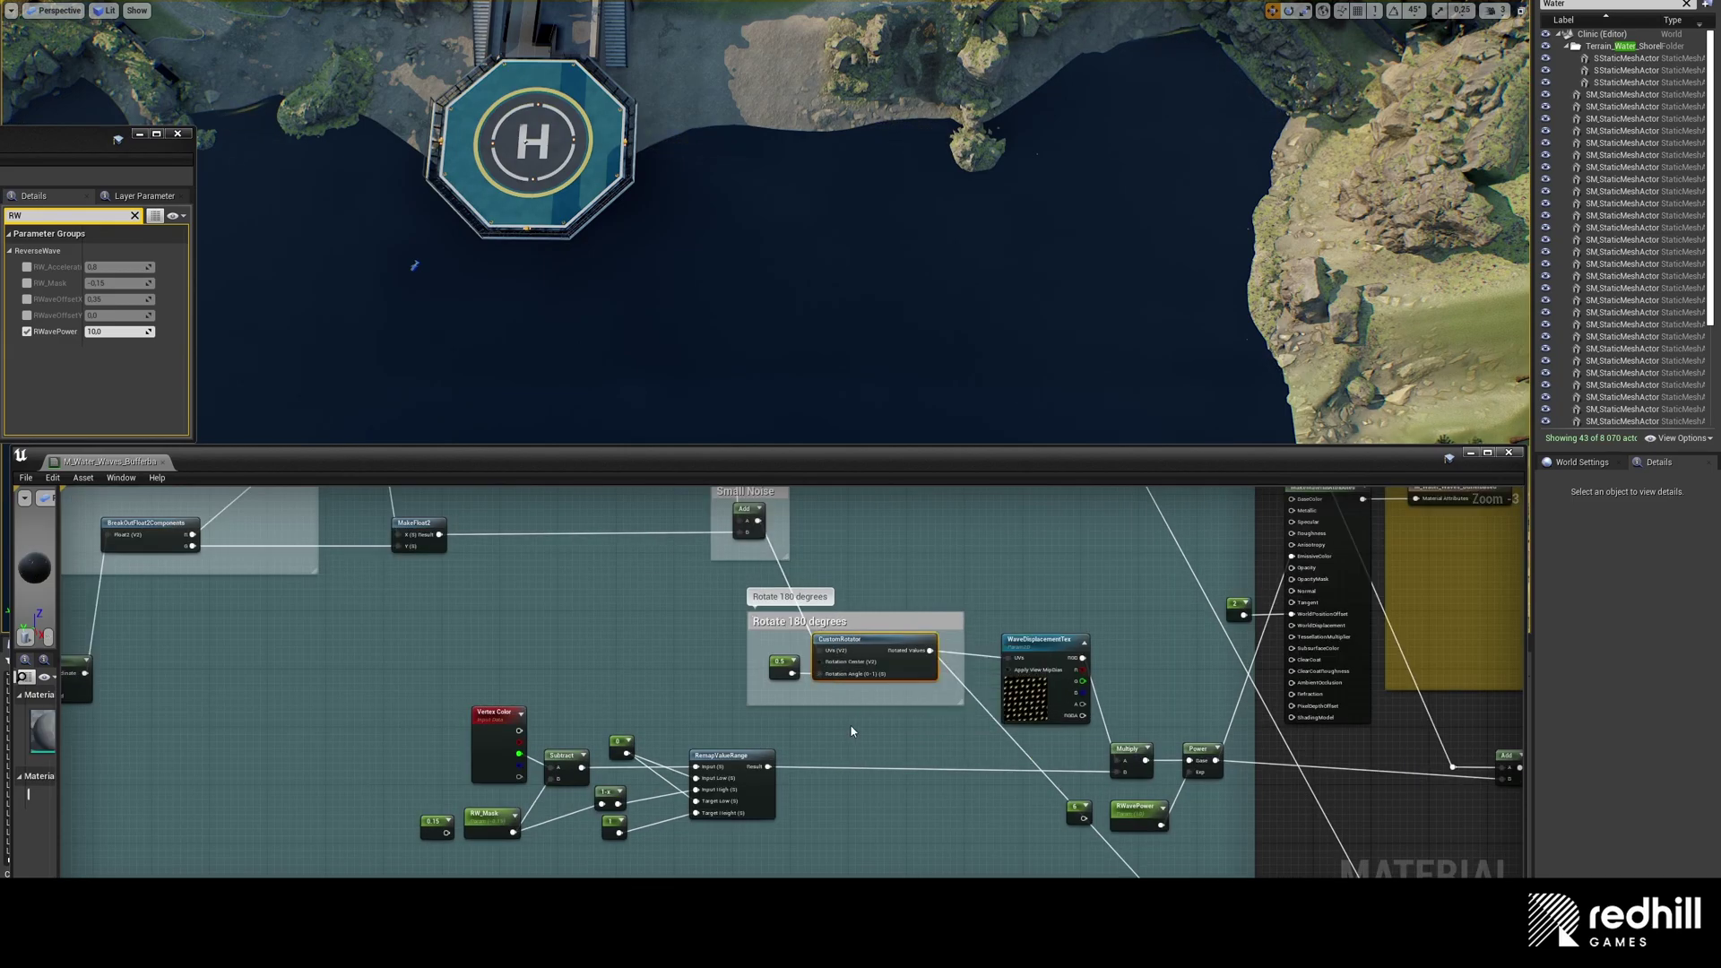
# Step: Locate the RWavePower parameter node, try the value 2 in the material instance, then set it back to 10
pyautogui.moveTo(990, 833); pyautogui.dragTo(759, 668, button='right')
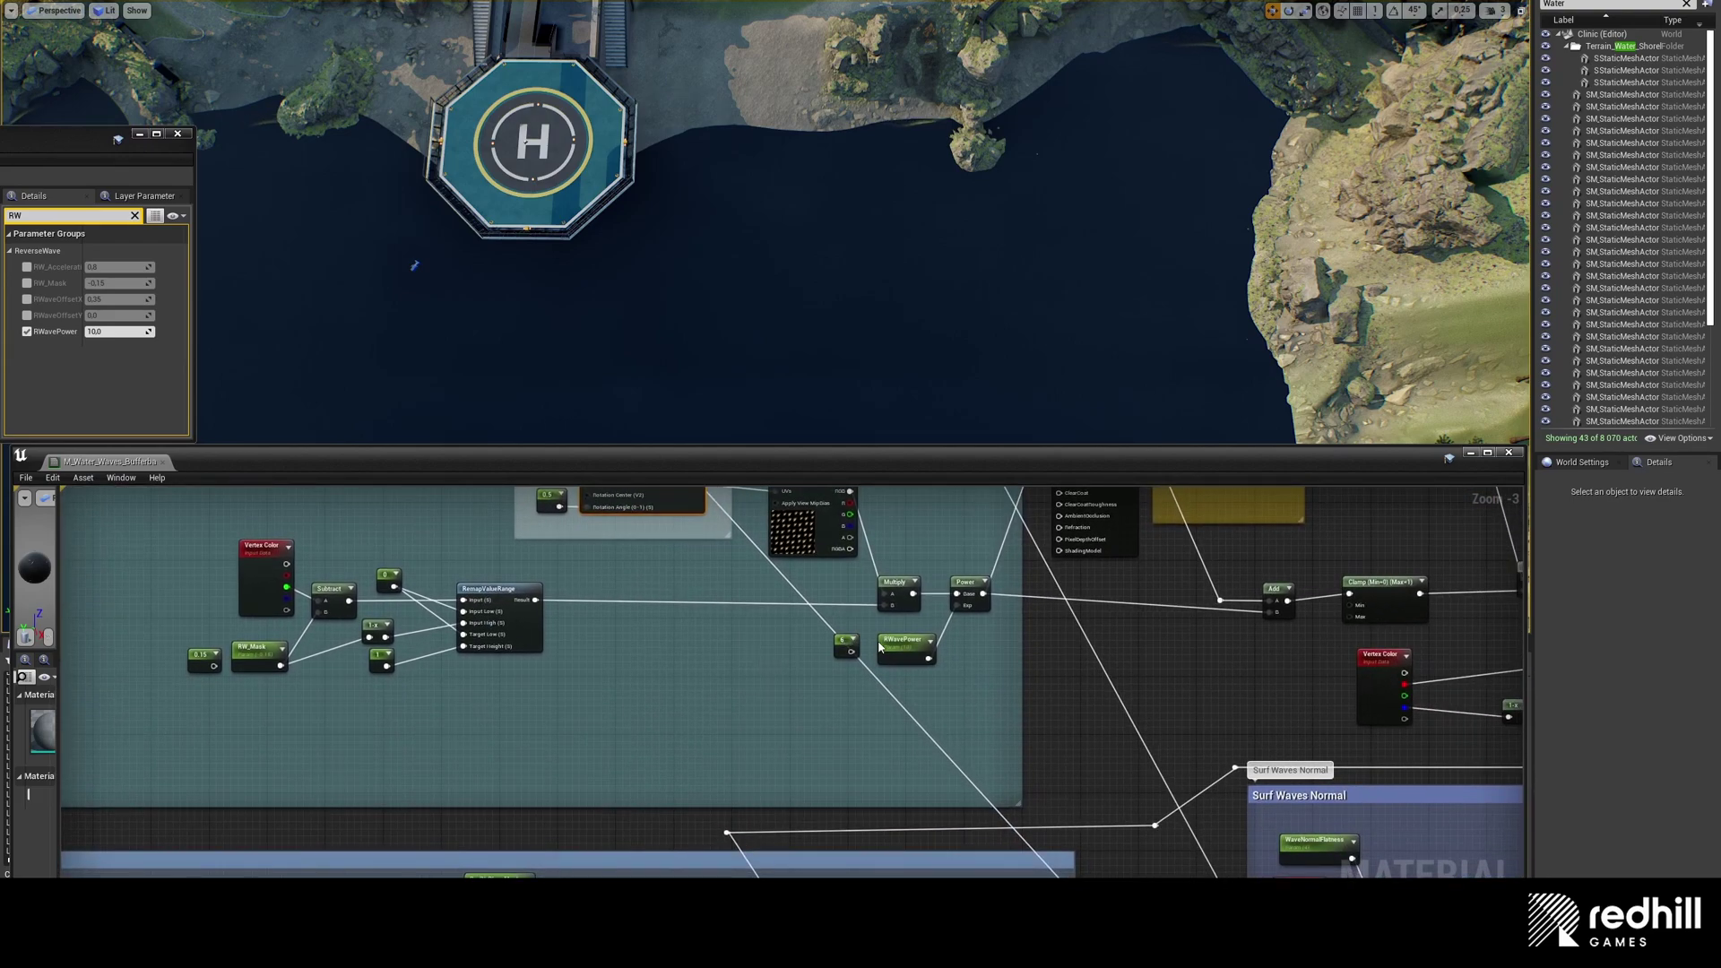
pyautogui.click(905, 650)
pyautogui.click(119, 332)
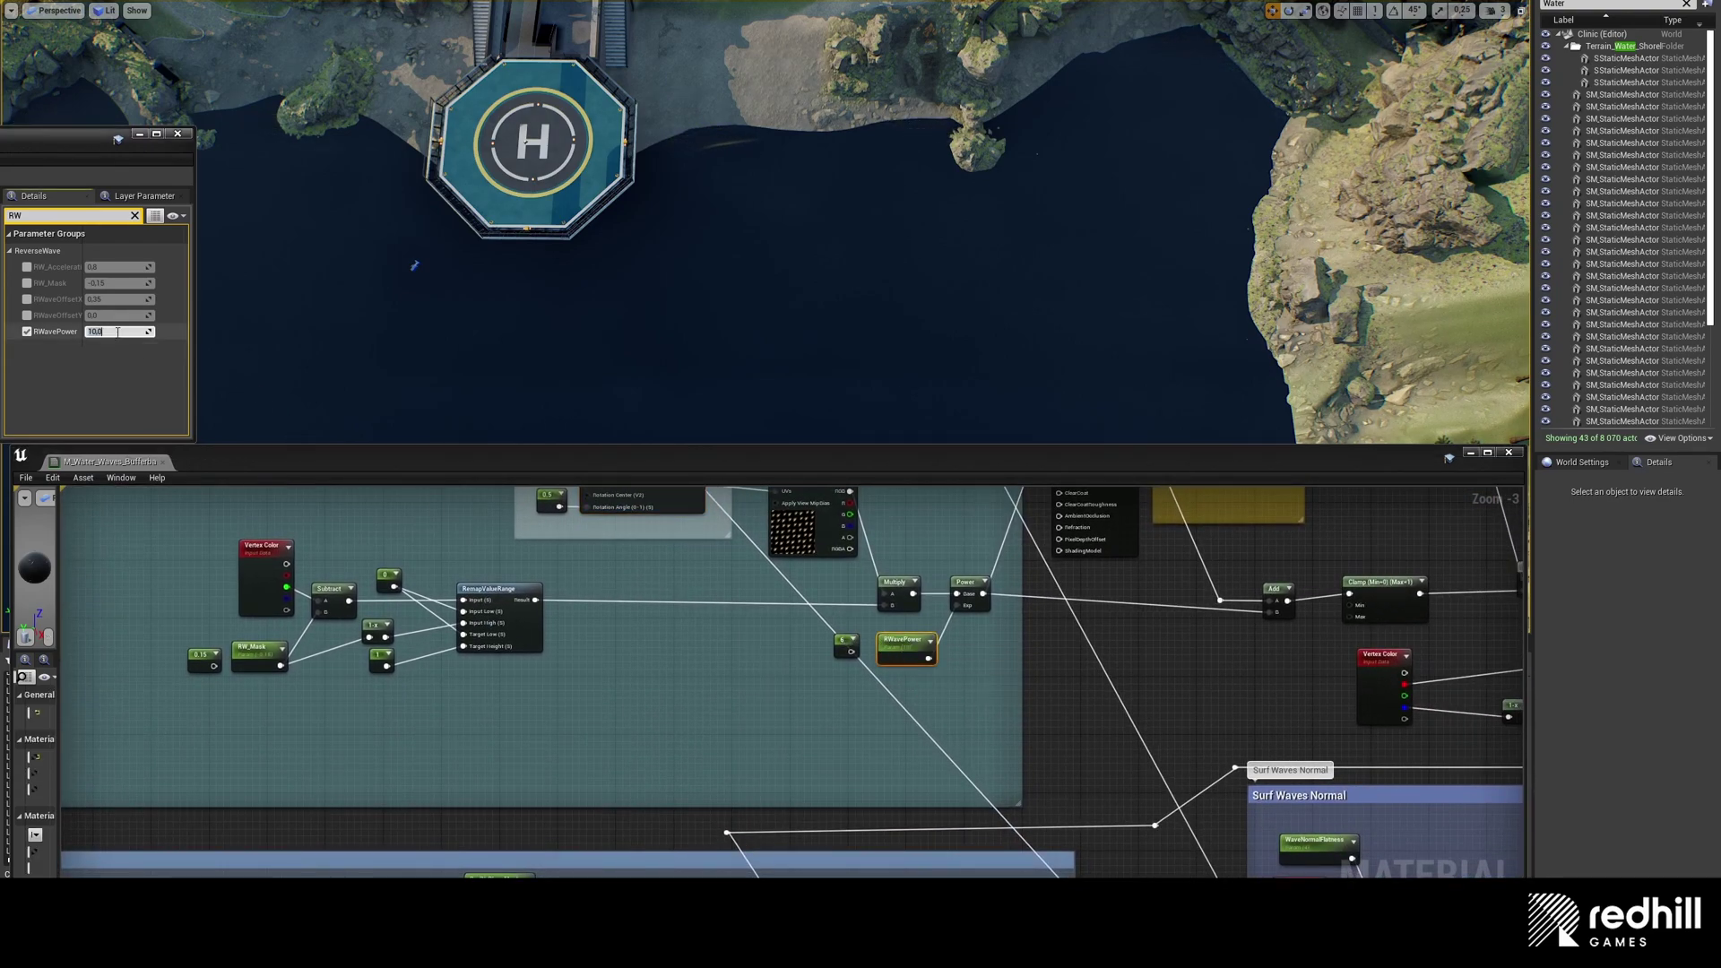
pyautogui.press('Return')
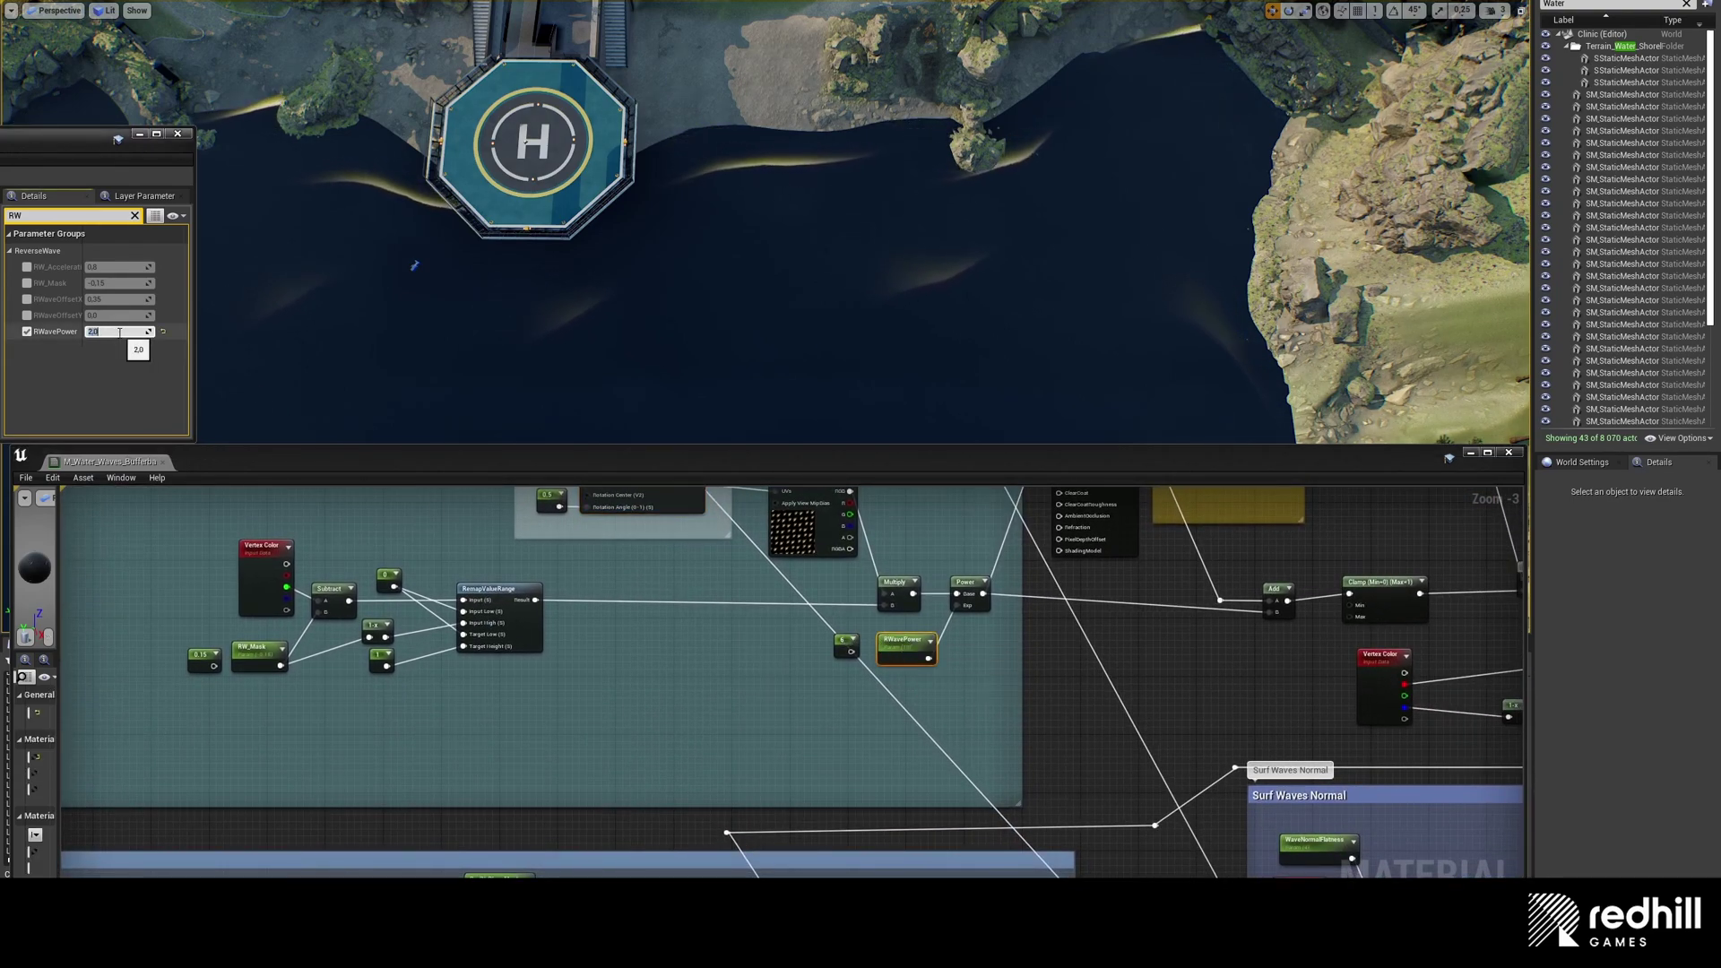
pyautogui.write('10')
pyautogui.press('Return')
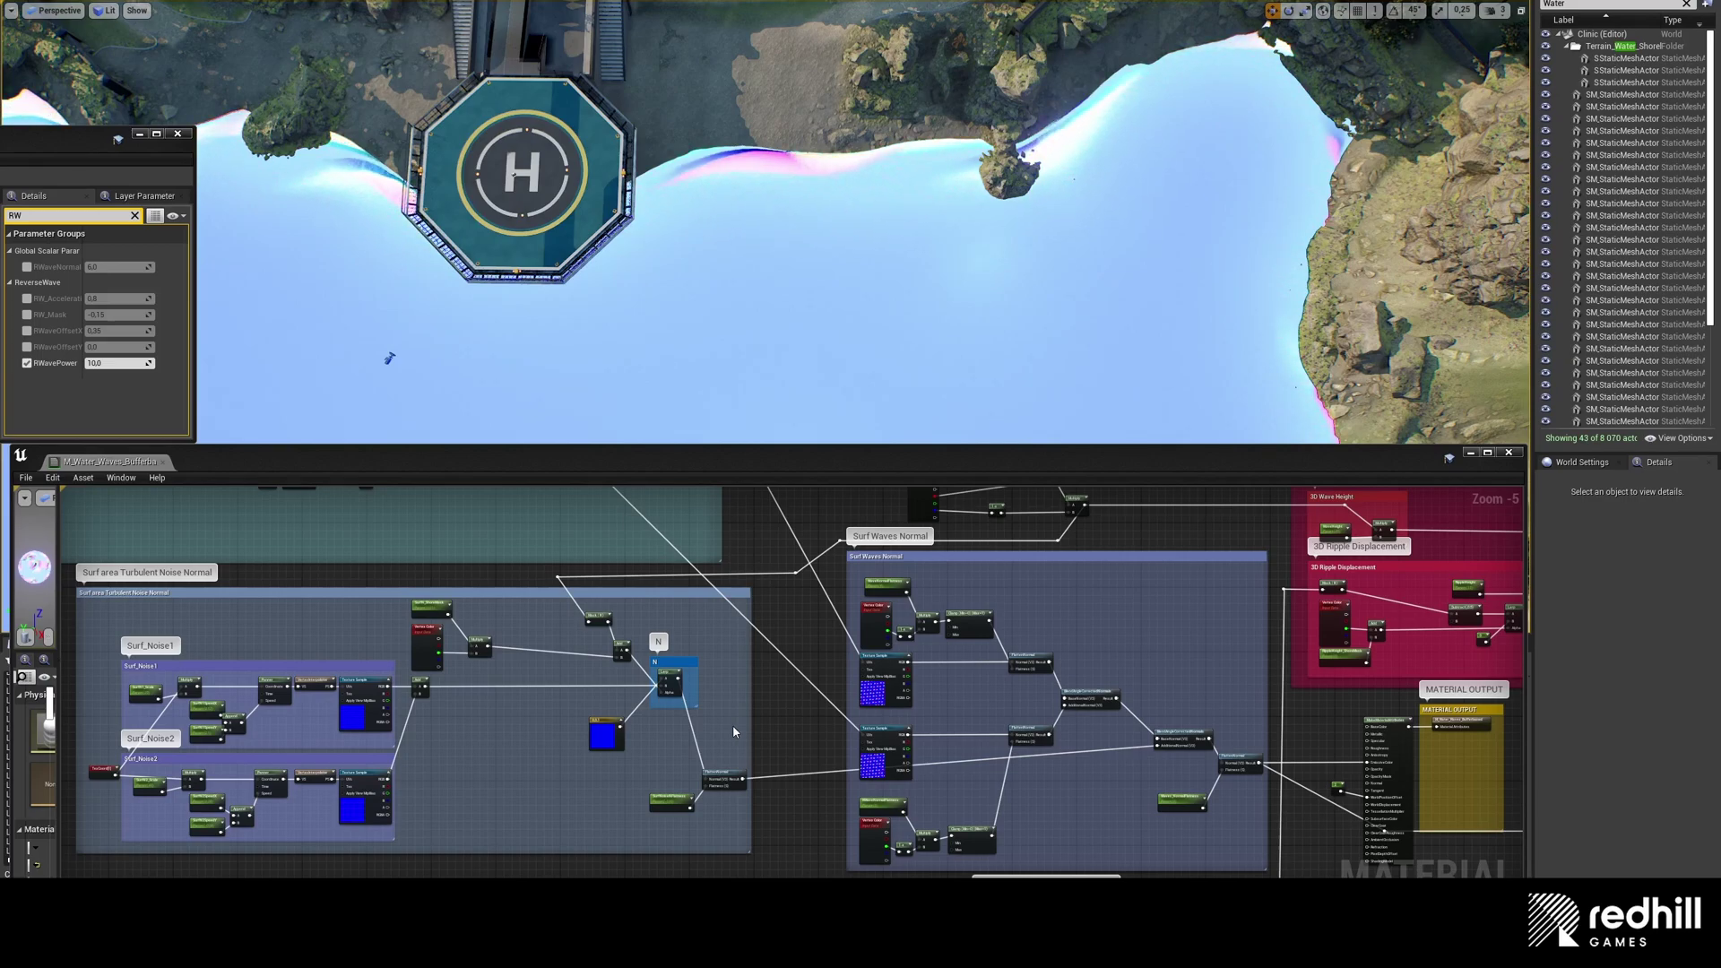
# Step: Examine the Lerp blending in the surf area turbulent noise normal and the buffer-based water color nodes
pyautogui.scroll(3, 518, 696)
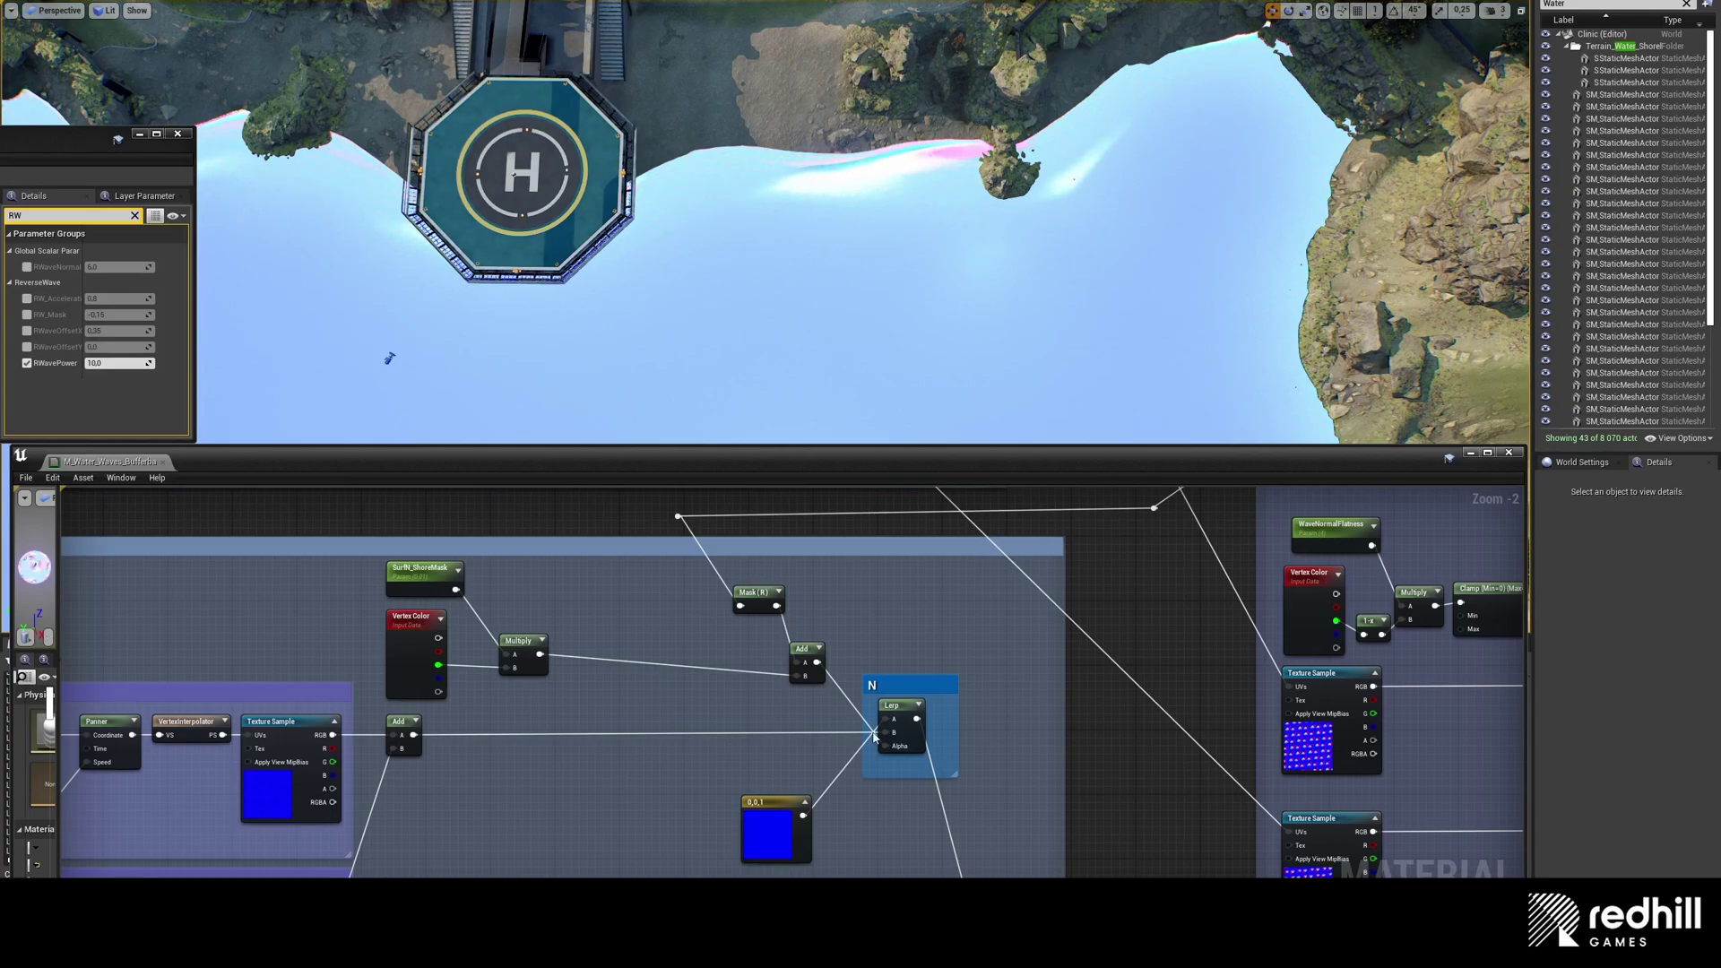
pyautogui.moveTo(986, 752); pyautogui.dragTo(927, 735, button='right')
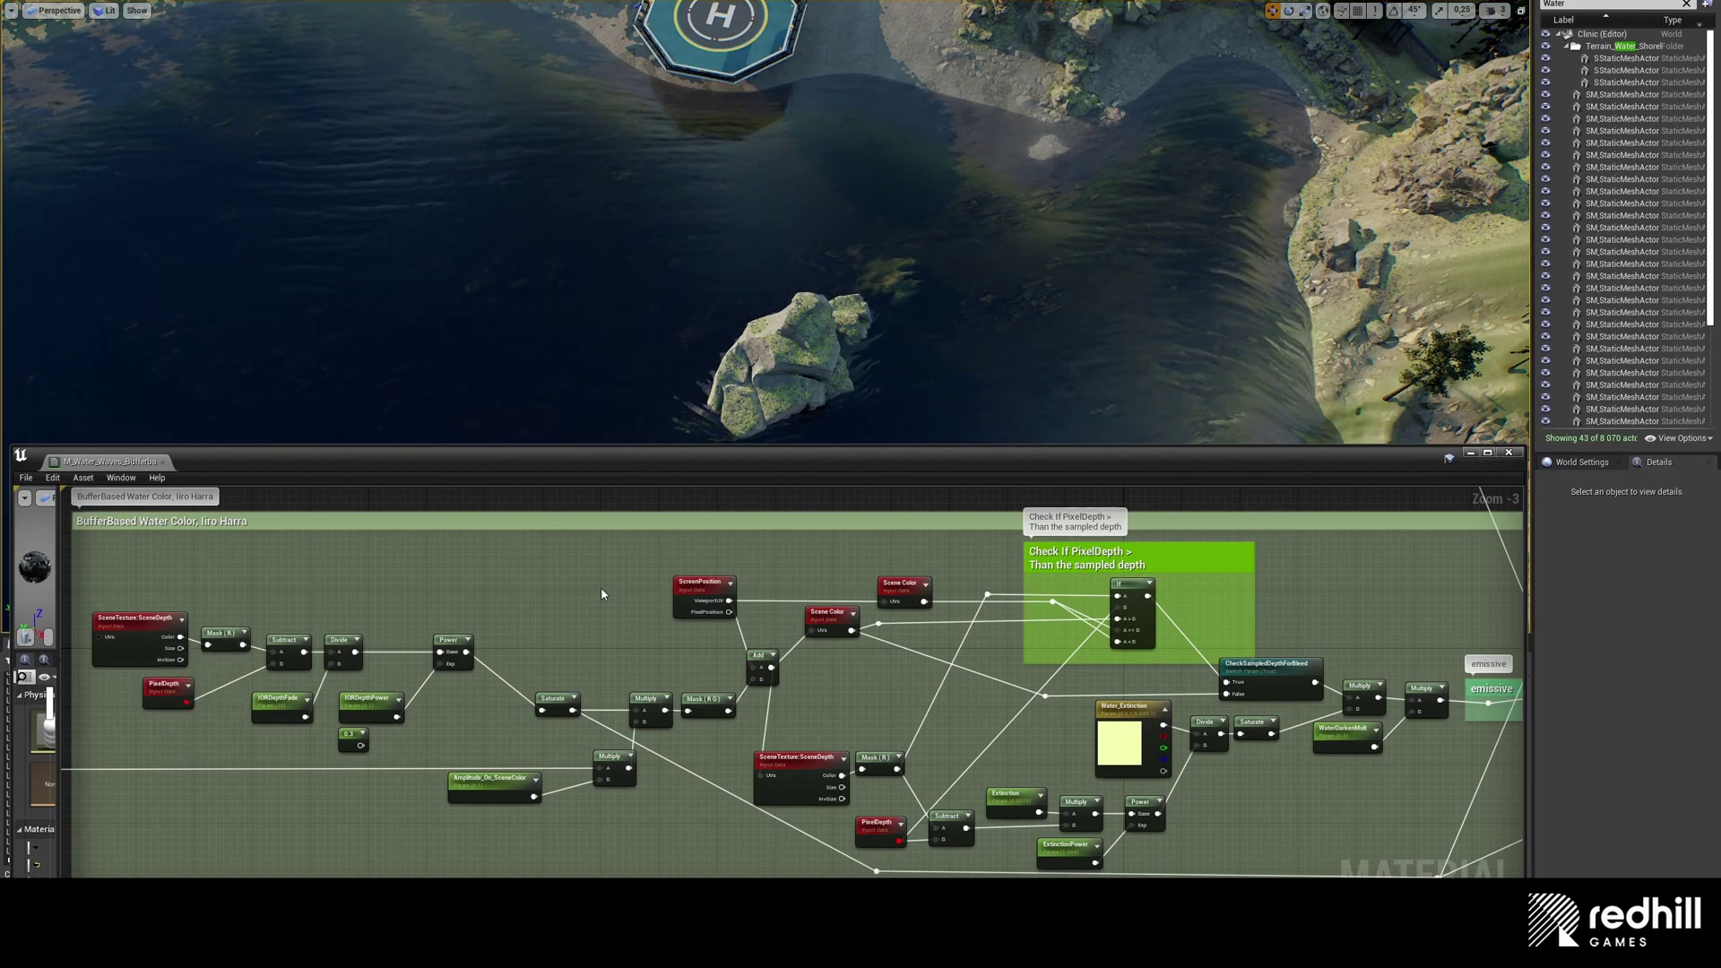
pyautogui.moveTo(584, 589); pyautogui.dragTo(383, 586, button='right')
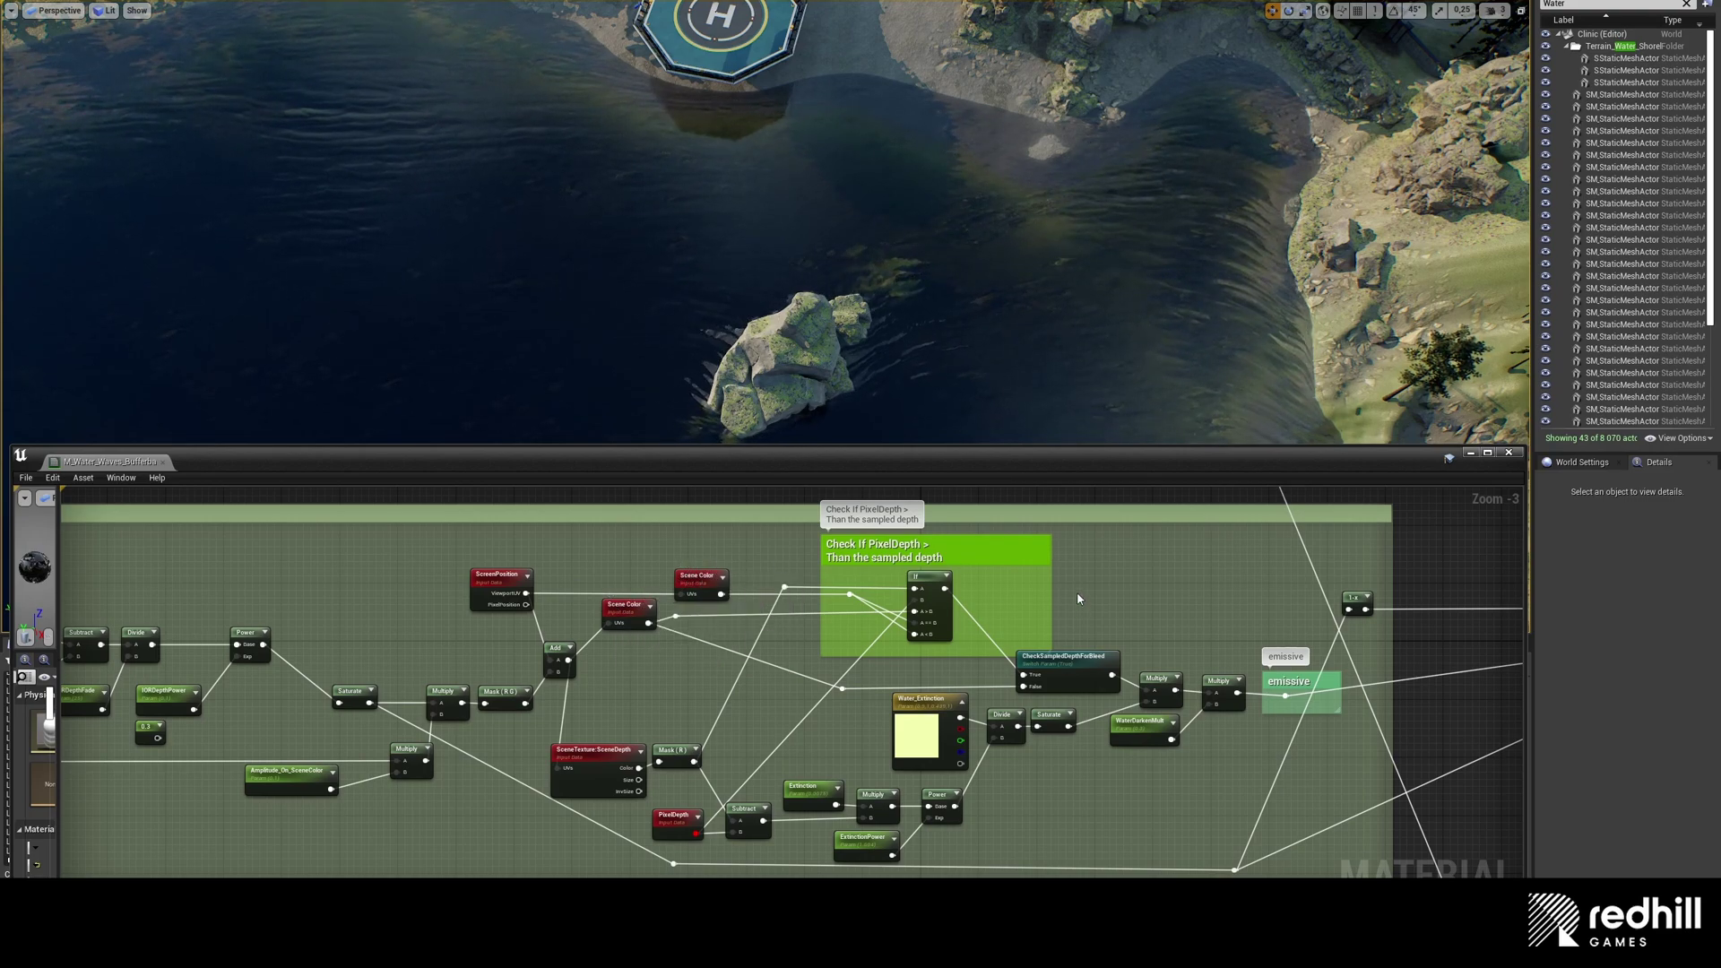
pyautogui.moveTo(1184, 602); pyautogui.dragTo(1084, 596, button='right')
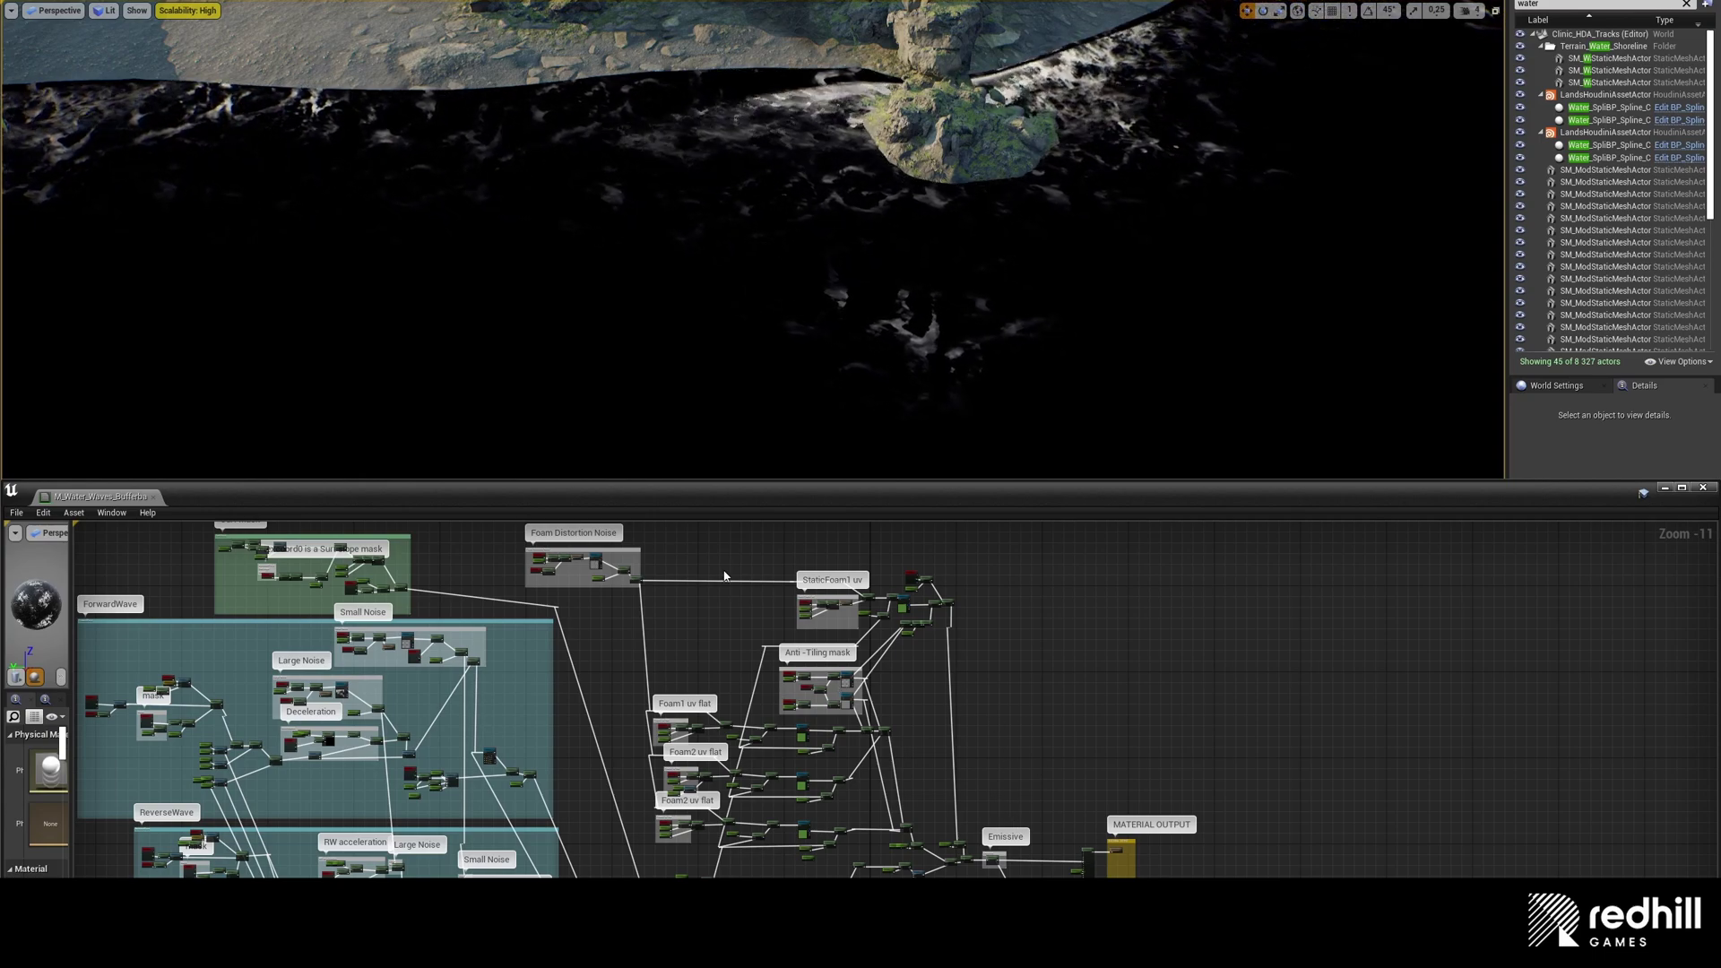
# Step: Examine the Foam Distortion Noise group from its texture coordinates and time inputs to the FoamNoiseStrength multiplication
pyautogui.moveTo(724, 575); pyautogui.dragTo(846, 690, button='right')
pyautogui.scroll(9, 674, 724)
pyautogui.scroll(1, 785, 706)
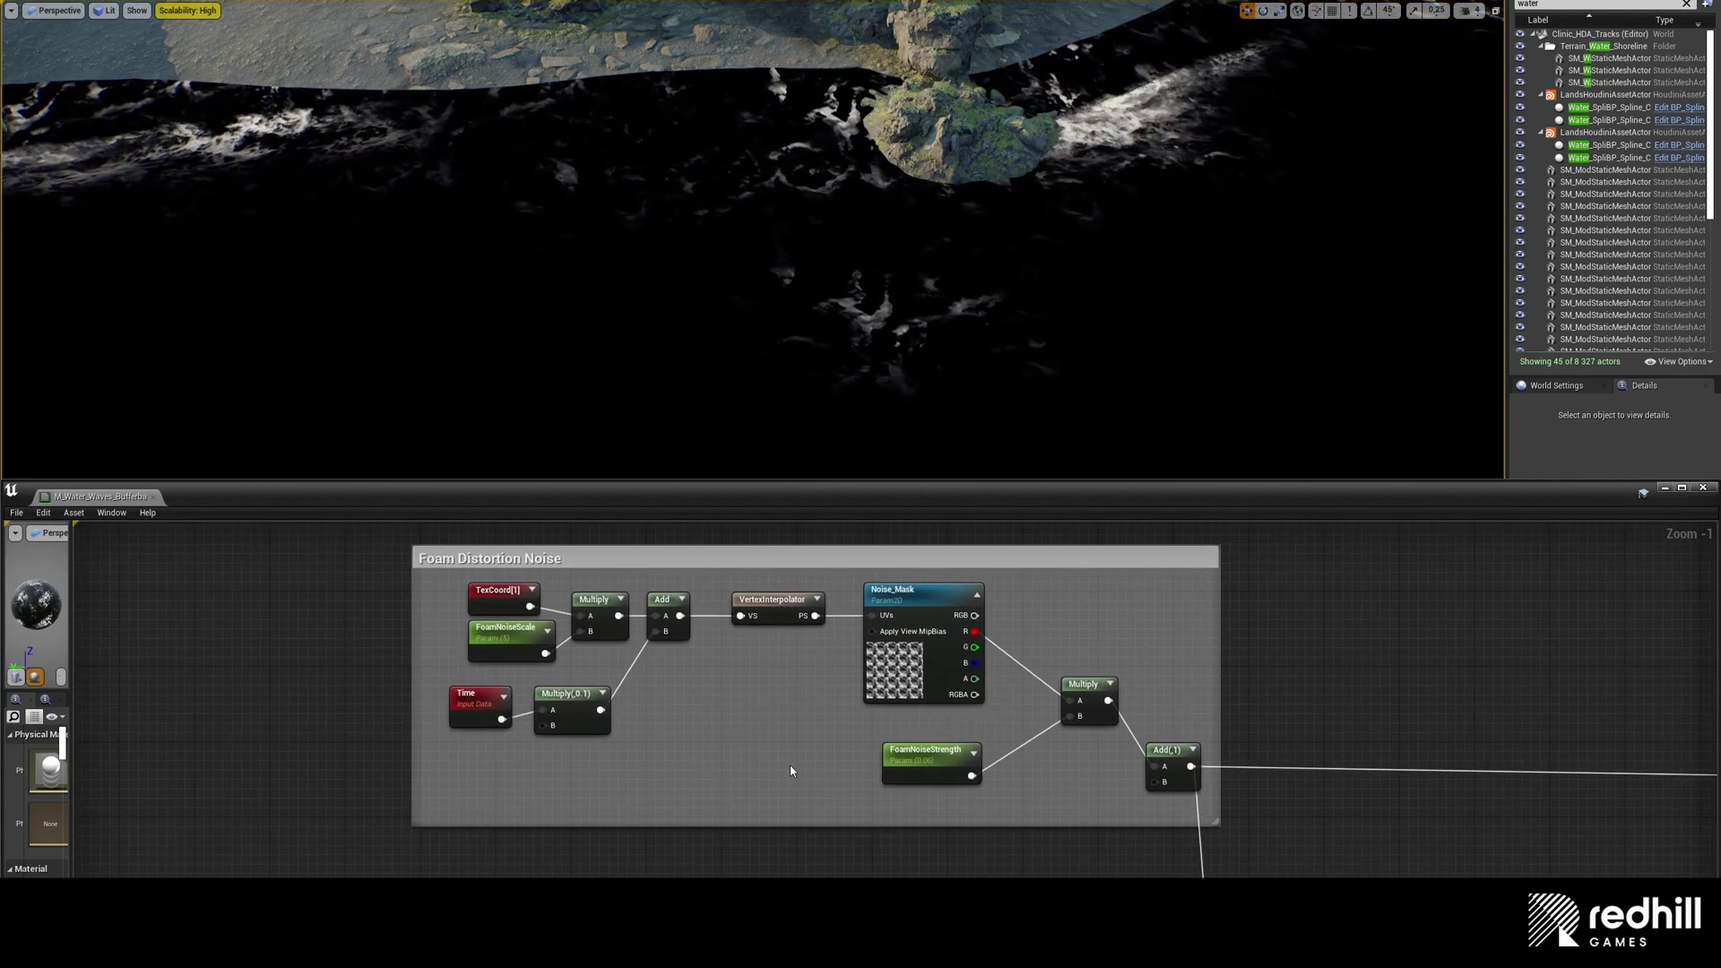
pyautogui.moveTo(793, 771); pyautogui.dragTo(625, 744, button='right')
pyautogui.scroll(-4, 834, 708)
# Step: Examine the StaticFoam1 uv group and the Anti-Tiling mask with its two Noise_Mask textures
pyautogui.moveTo(833, 708); pyautogui.dragTo(581, 550, button='right')
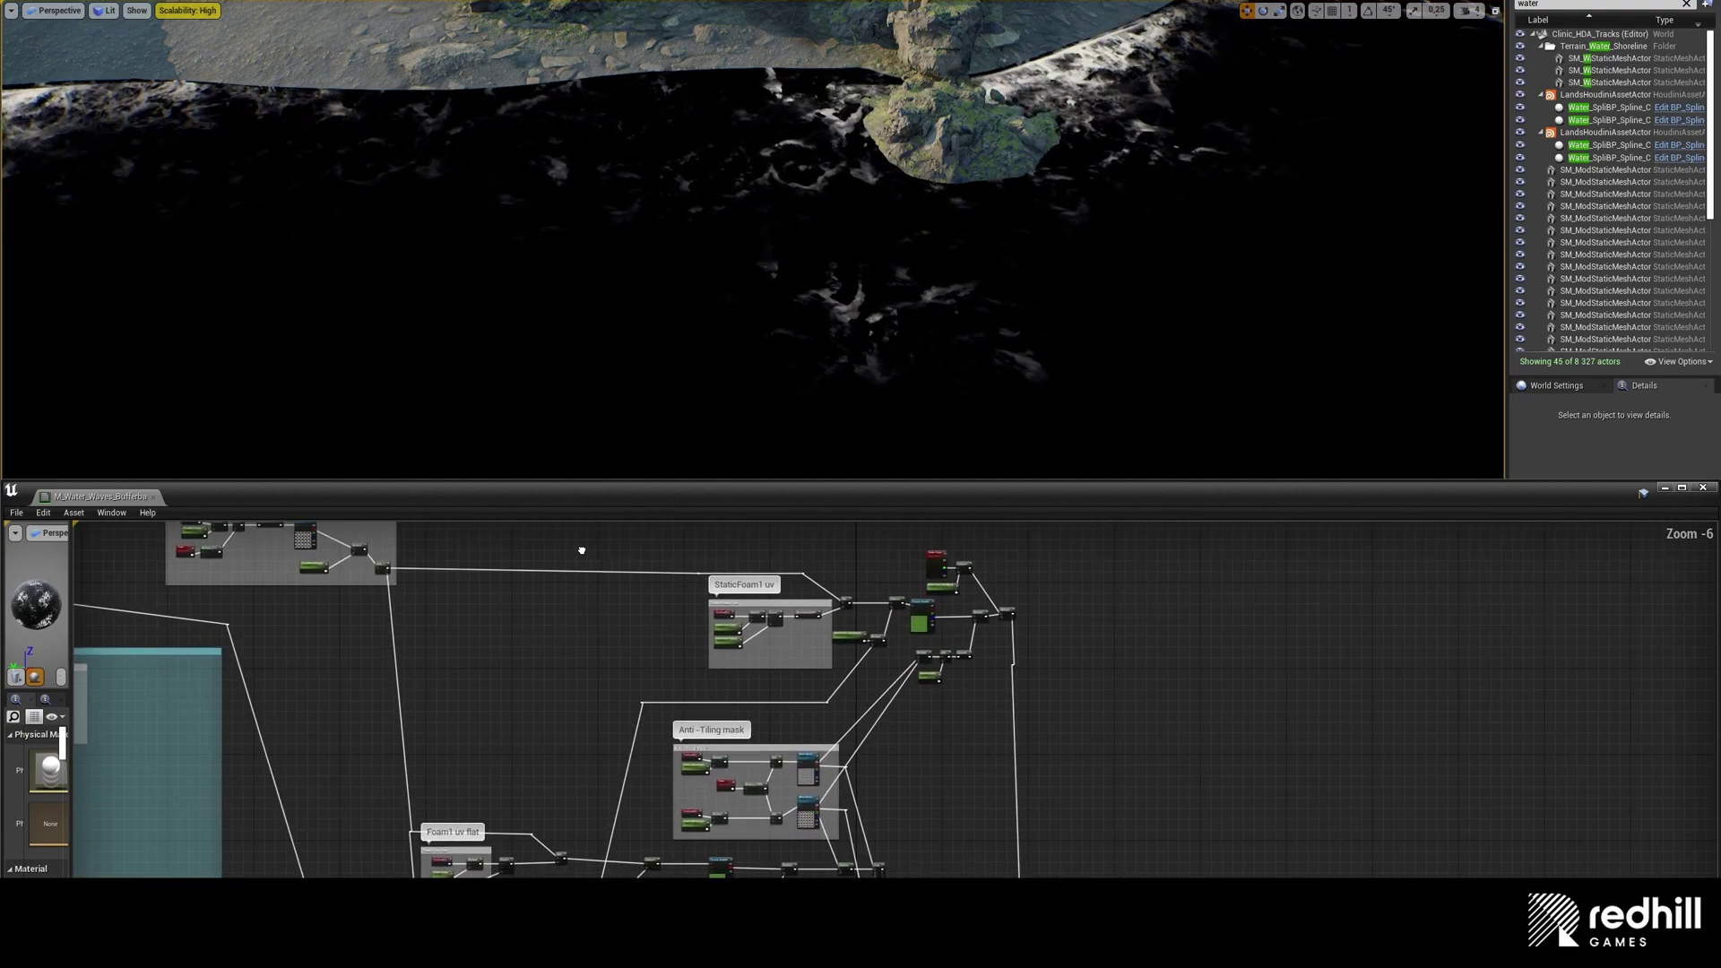
pyautogui.scroll(5, 695, 569)
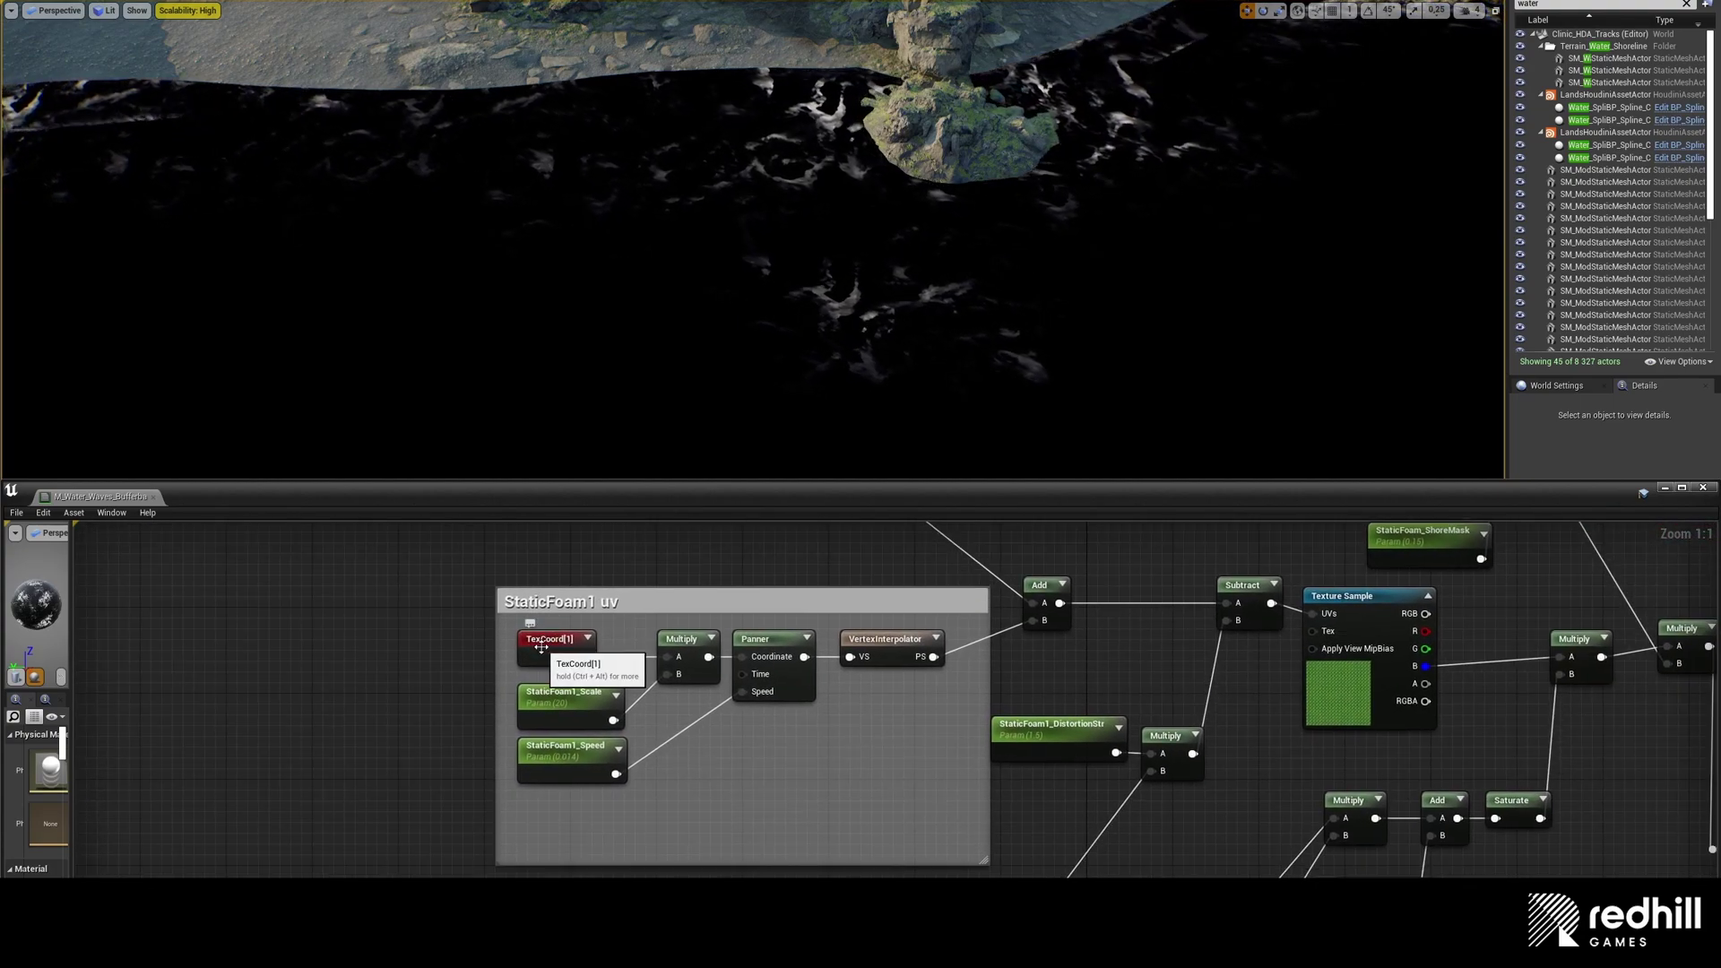
pyautogui.scroll(-6, 923, 681)
pyautogui.moveTo(791, 646); pyautogui.dragTo(664, 607, button='right')
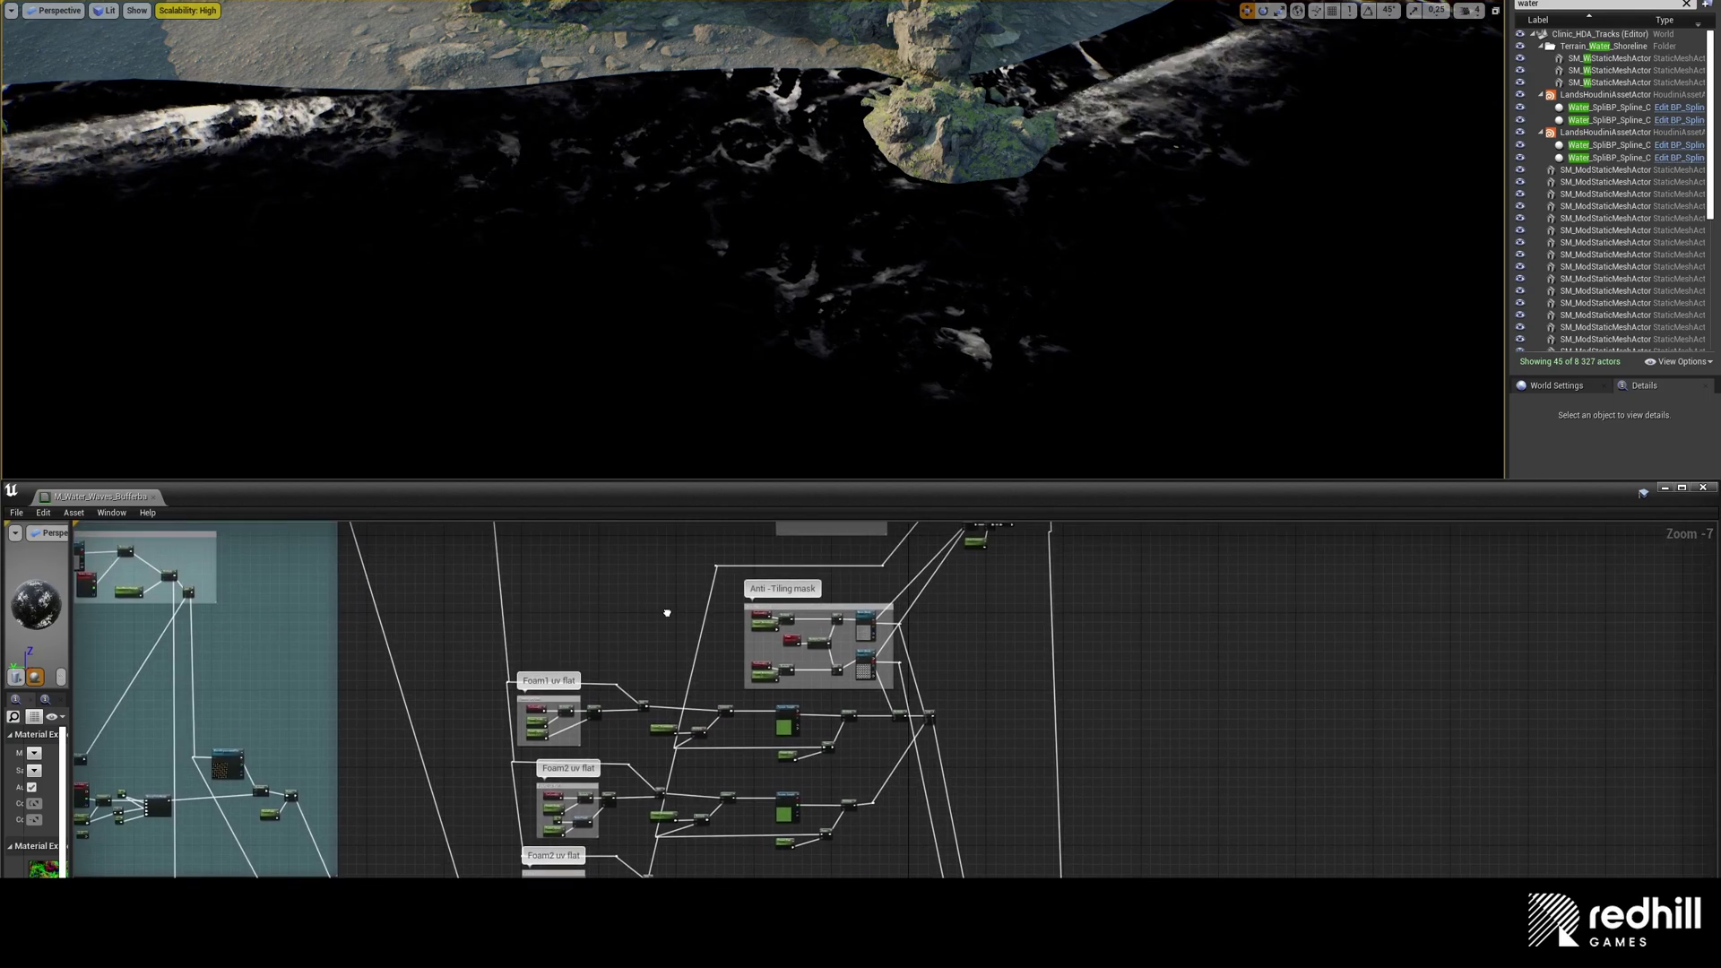
pyautogui.scroll(5, 800, 600)
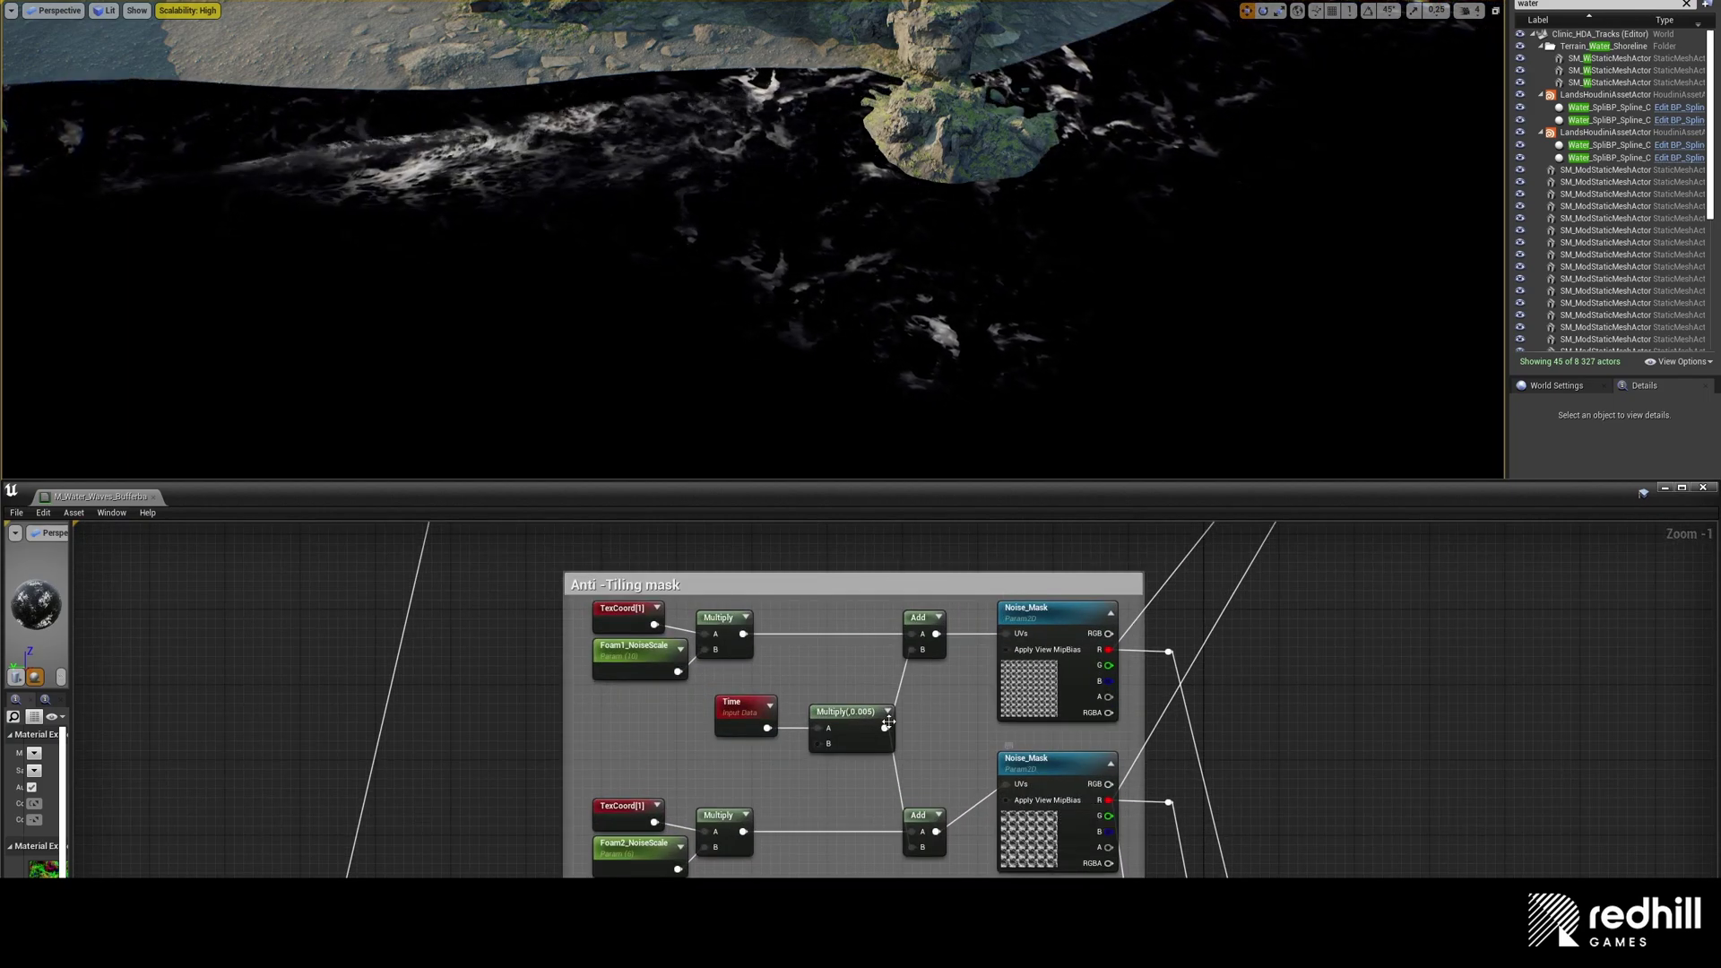
pyautogui.moveTo(888, 724); pyautogui.dragTo(912, 681, button='right')
pyautogui.scroll(-5, 1025, 702)
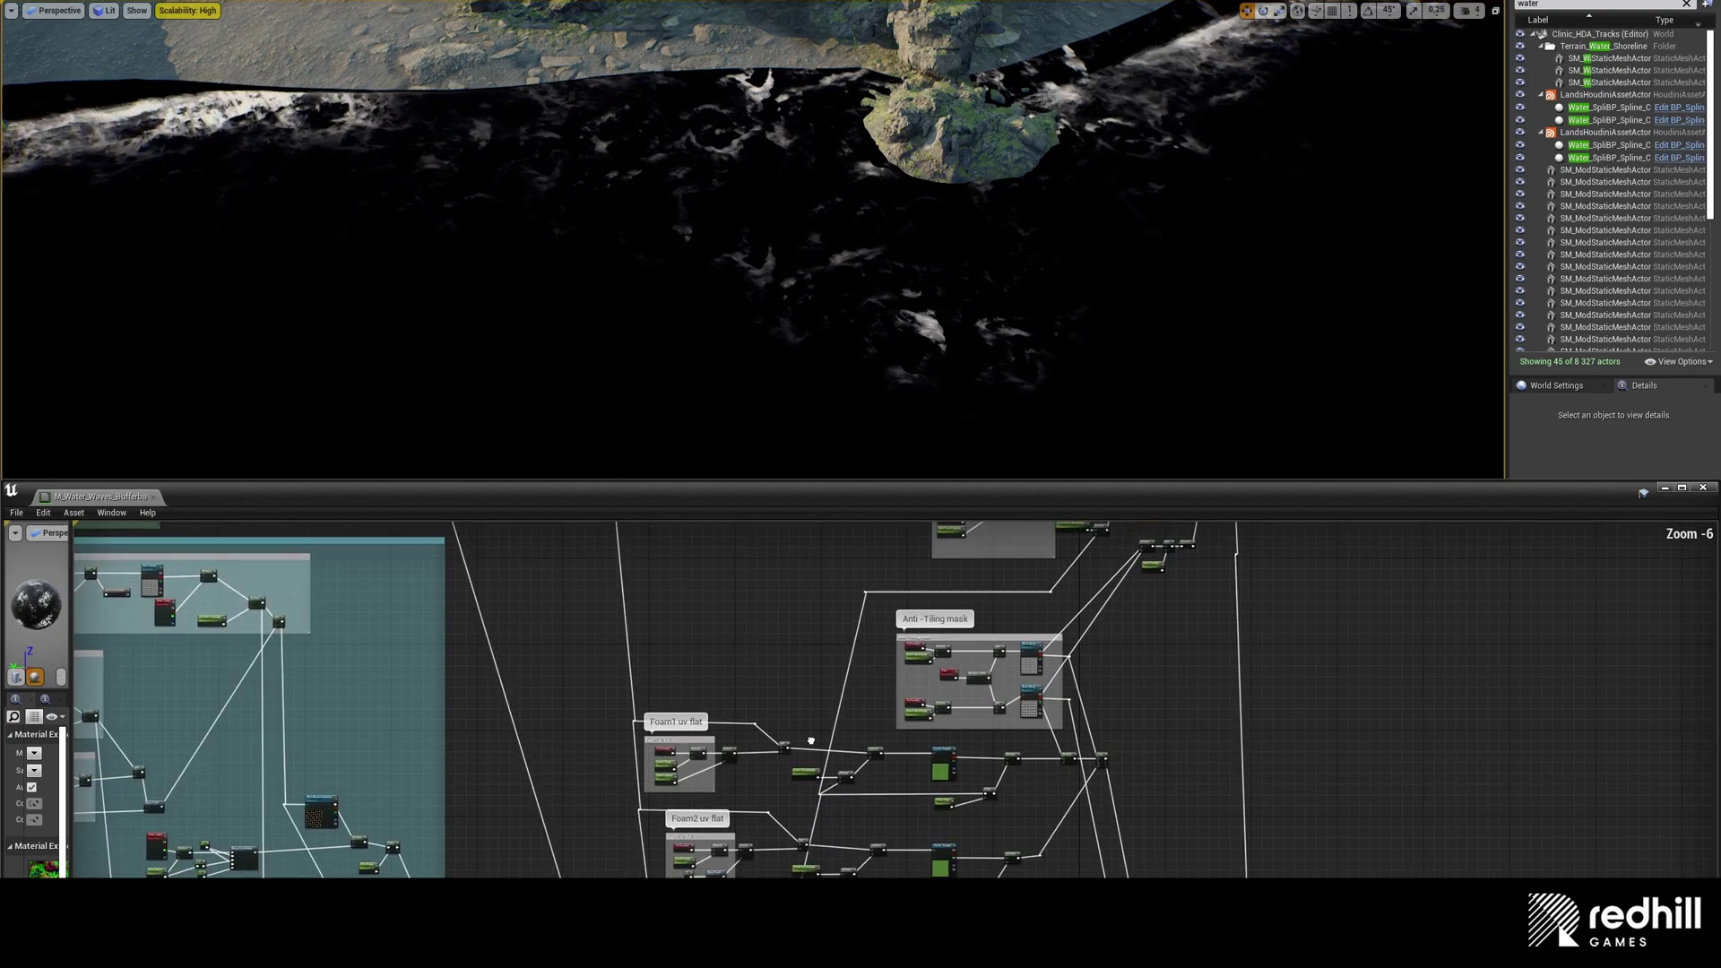
# Step: Examine the Foam1, Foam2 and Foam3 branches, checking the flat UV setup and the Texture Sample channel each one uses
pyautogui.moveTo(1025, 702); pyautogui.dragTo(764, 598, button='right')
pyautogui.scroll(4, 763, 598)
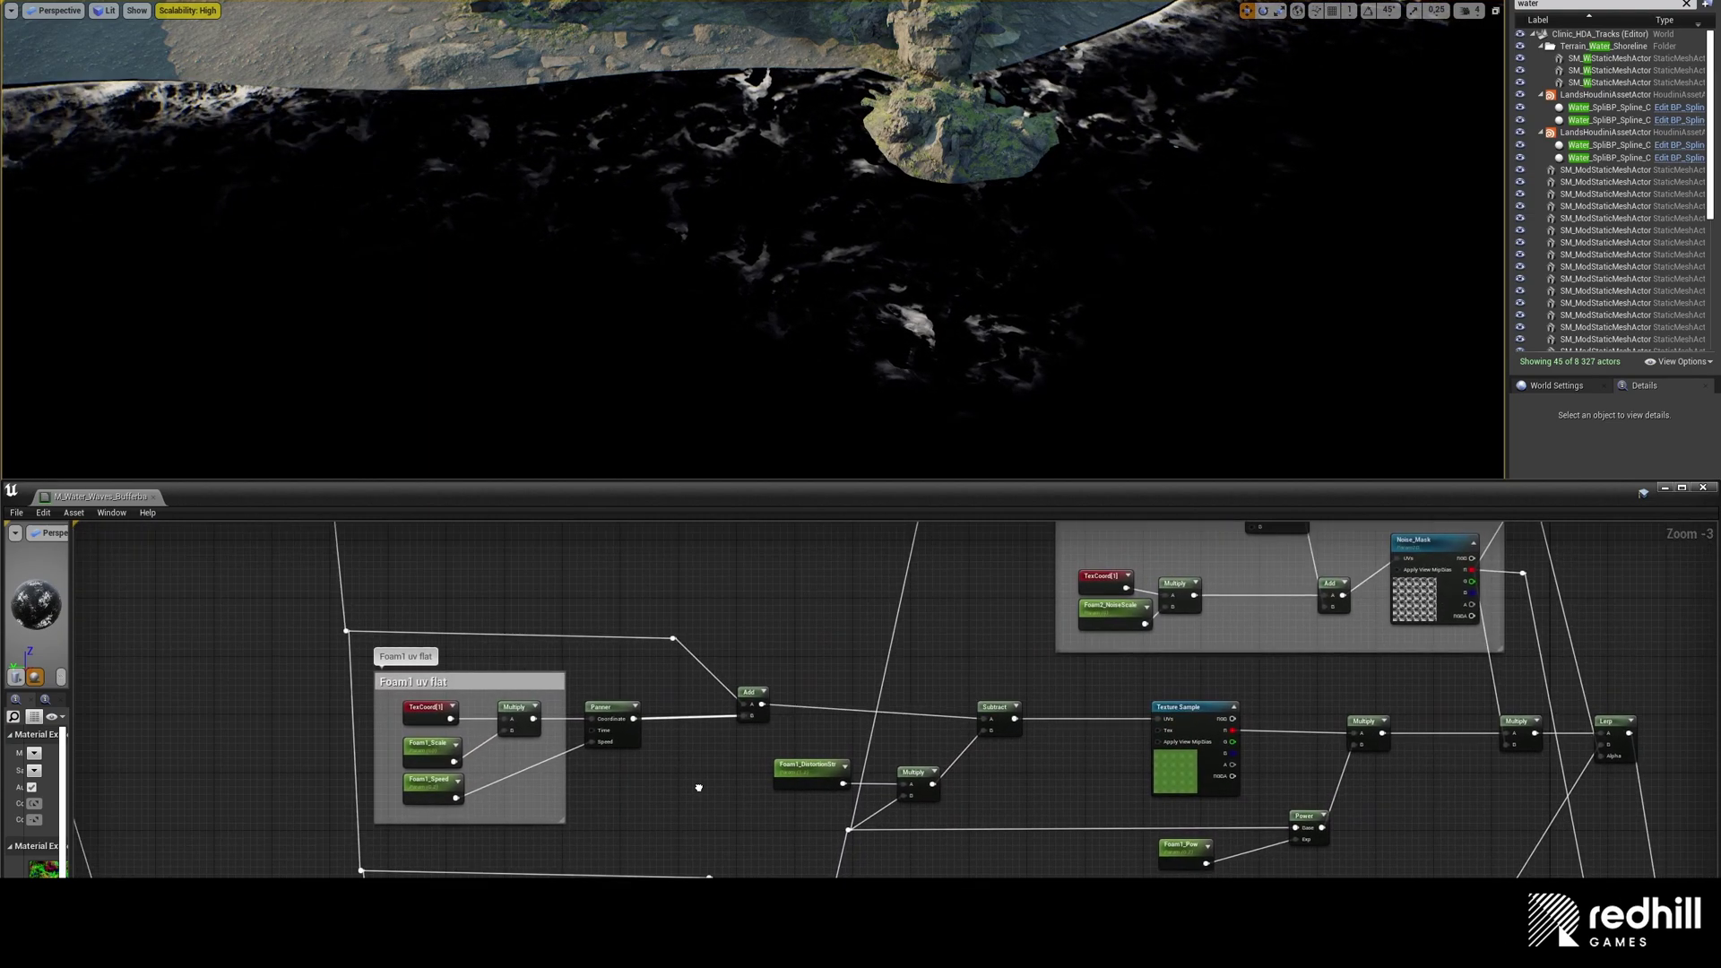
pyautogui.click(1143, 703)
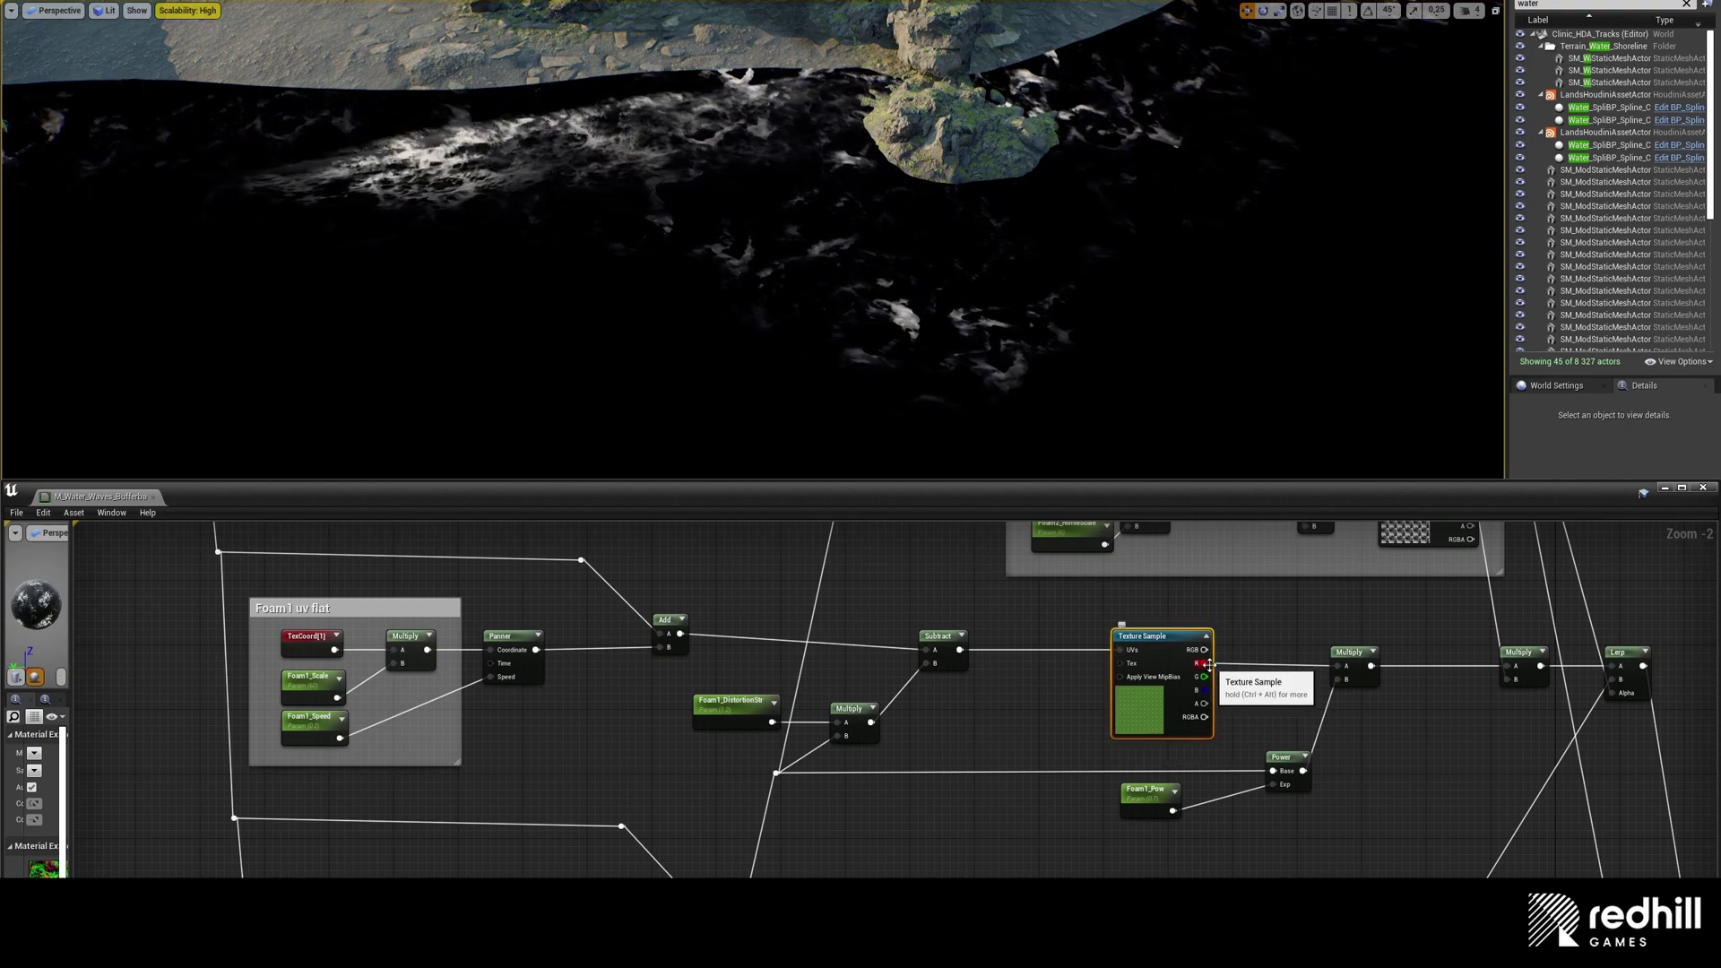
pyautogui.moveTo(1229, 741); pyautogui.dragTo(1239, 465, button='right')
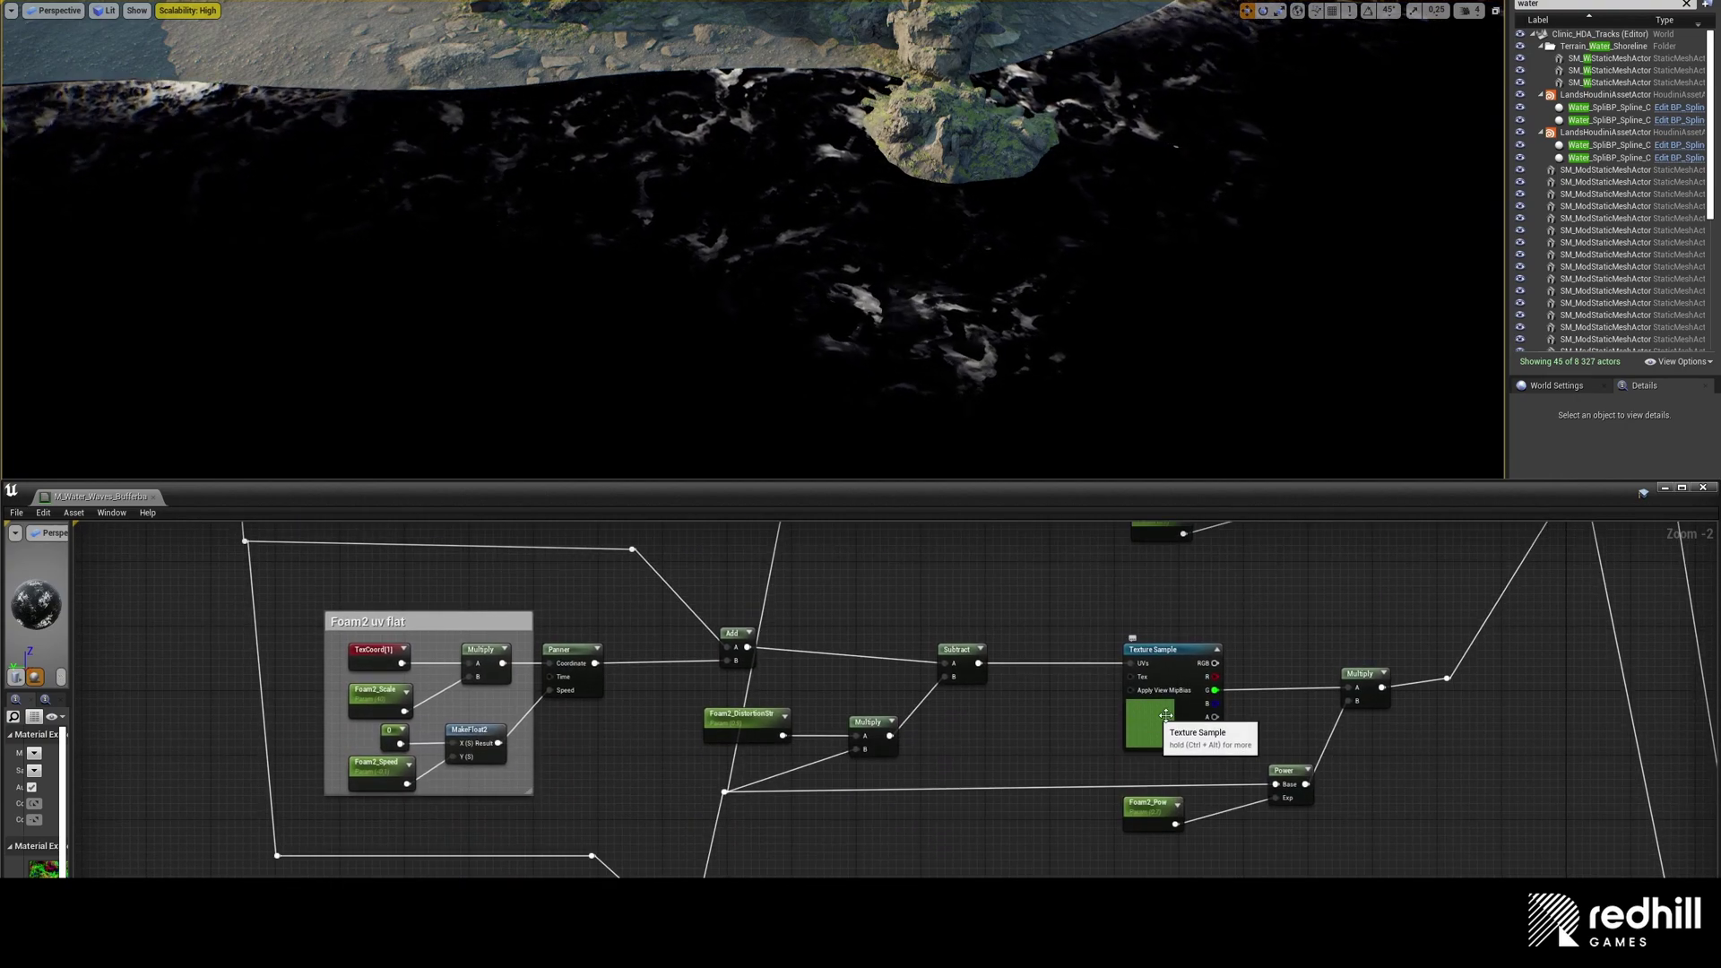
pyautogui.moveTo(1029, 725); pyautogui.dragTo(1165, 685, button='right')
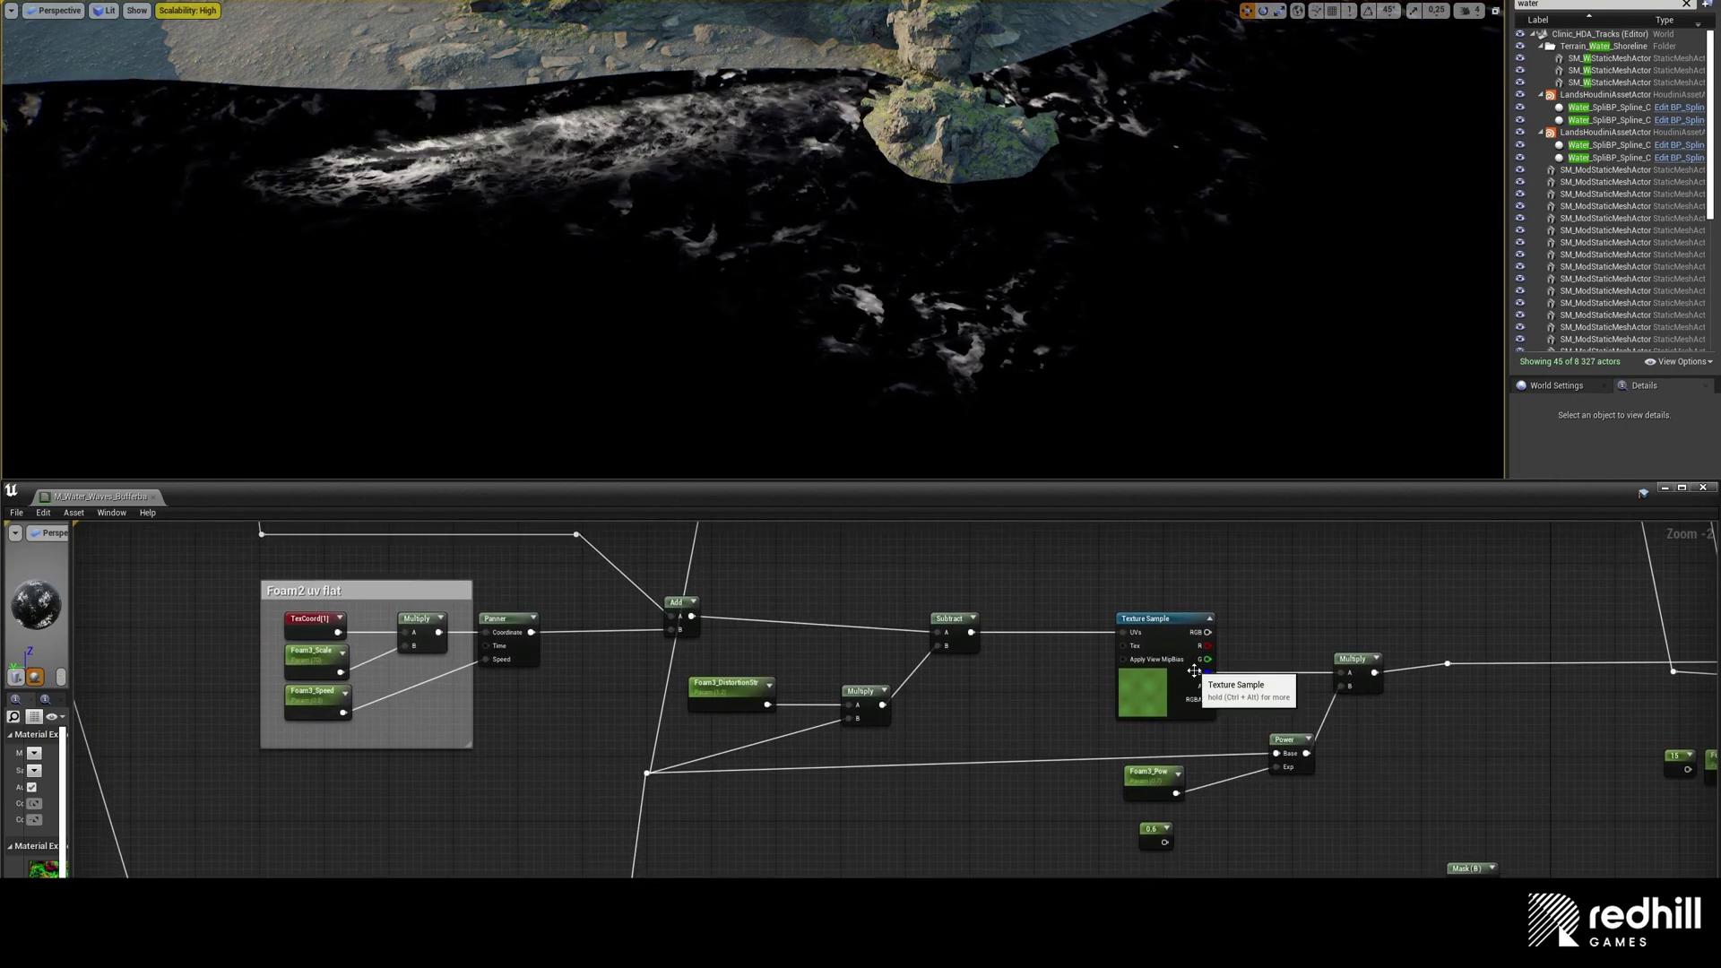
pyautogui.moveTo(1359, 586); pyautogui.dragTo(890, 638, button='right')
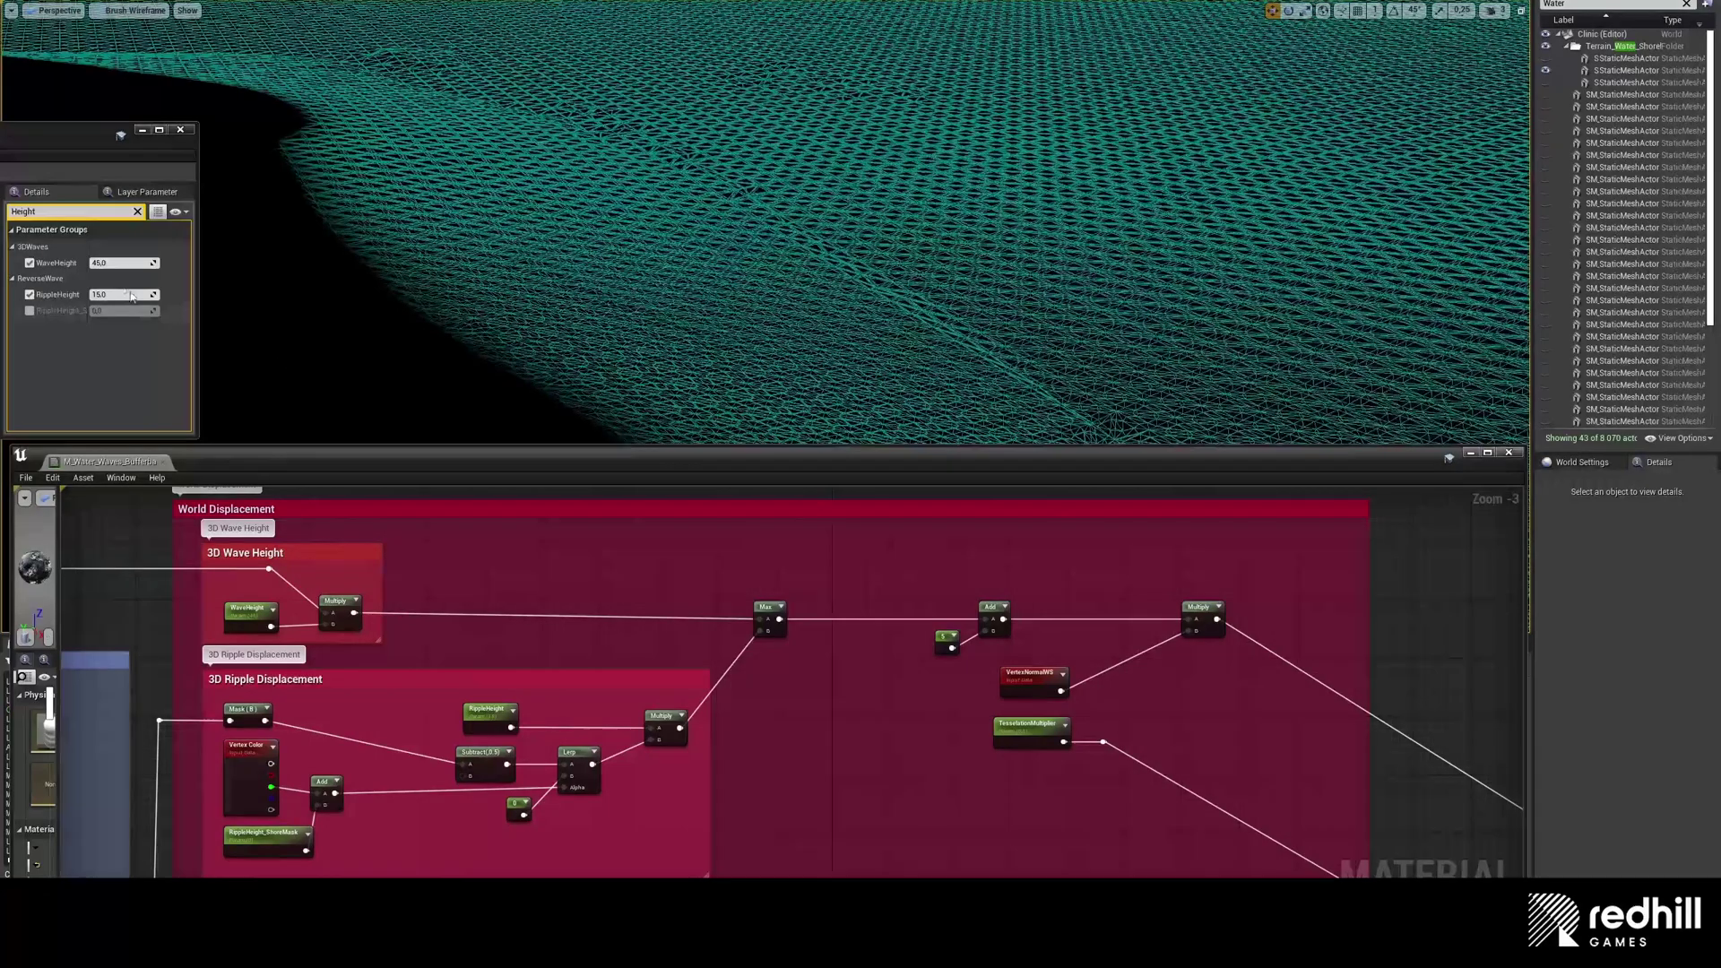
# Step: Raise WaveHeight in two stages to 500 while the water is shown in wireframe
pyautogui.click(120, 261)
pyautogui.write('25')
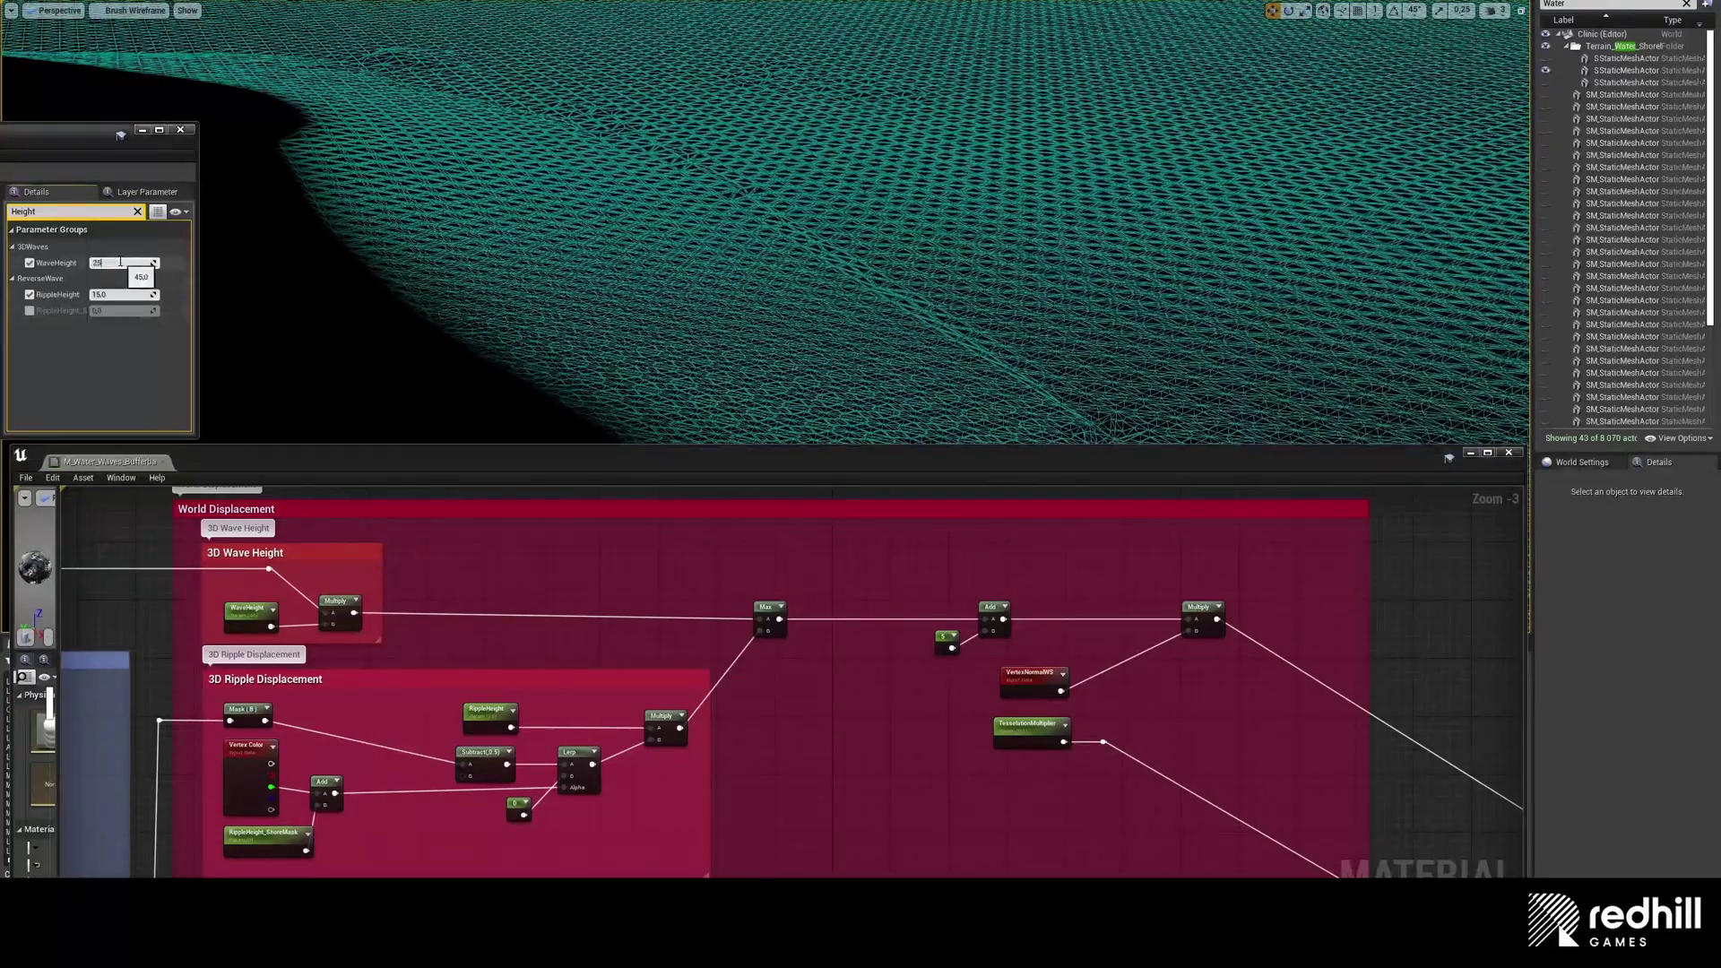
pyautogui.write('0')
pyautogui.press('Return')
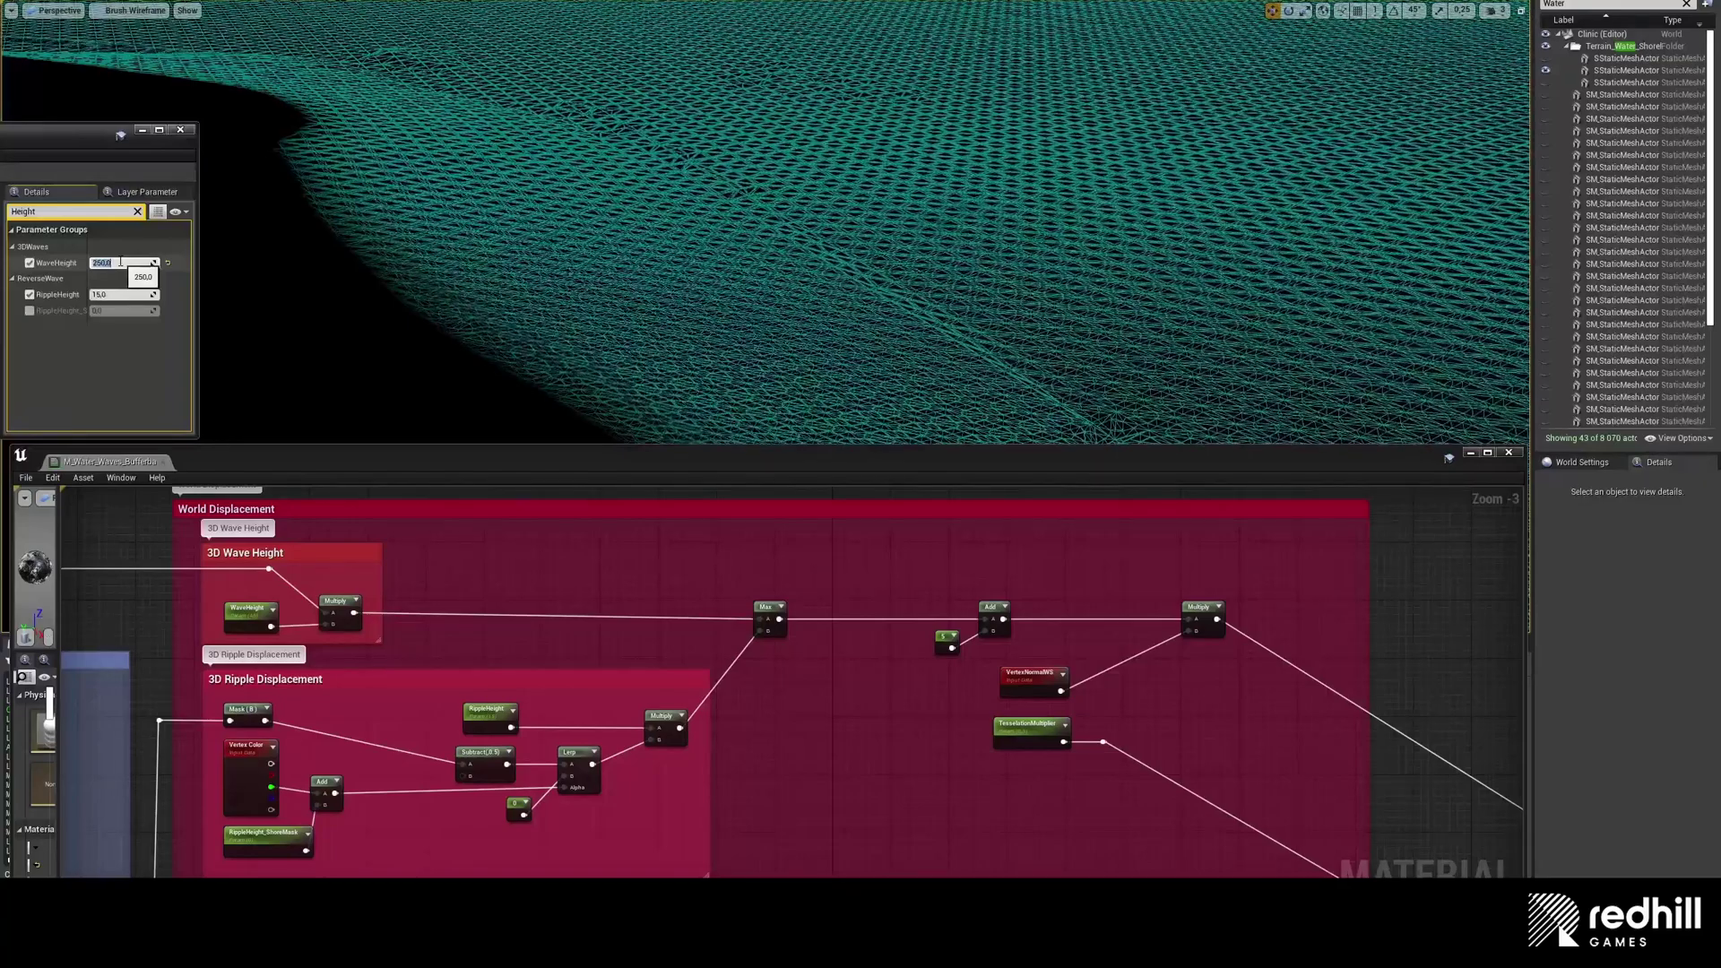
pyautogui.write('5')
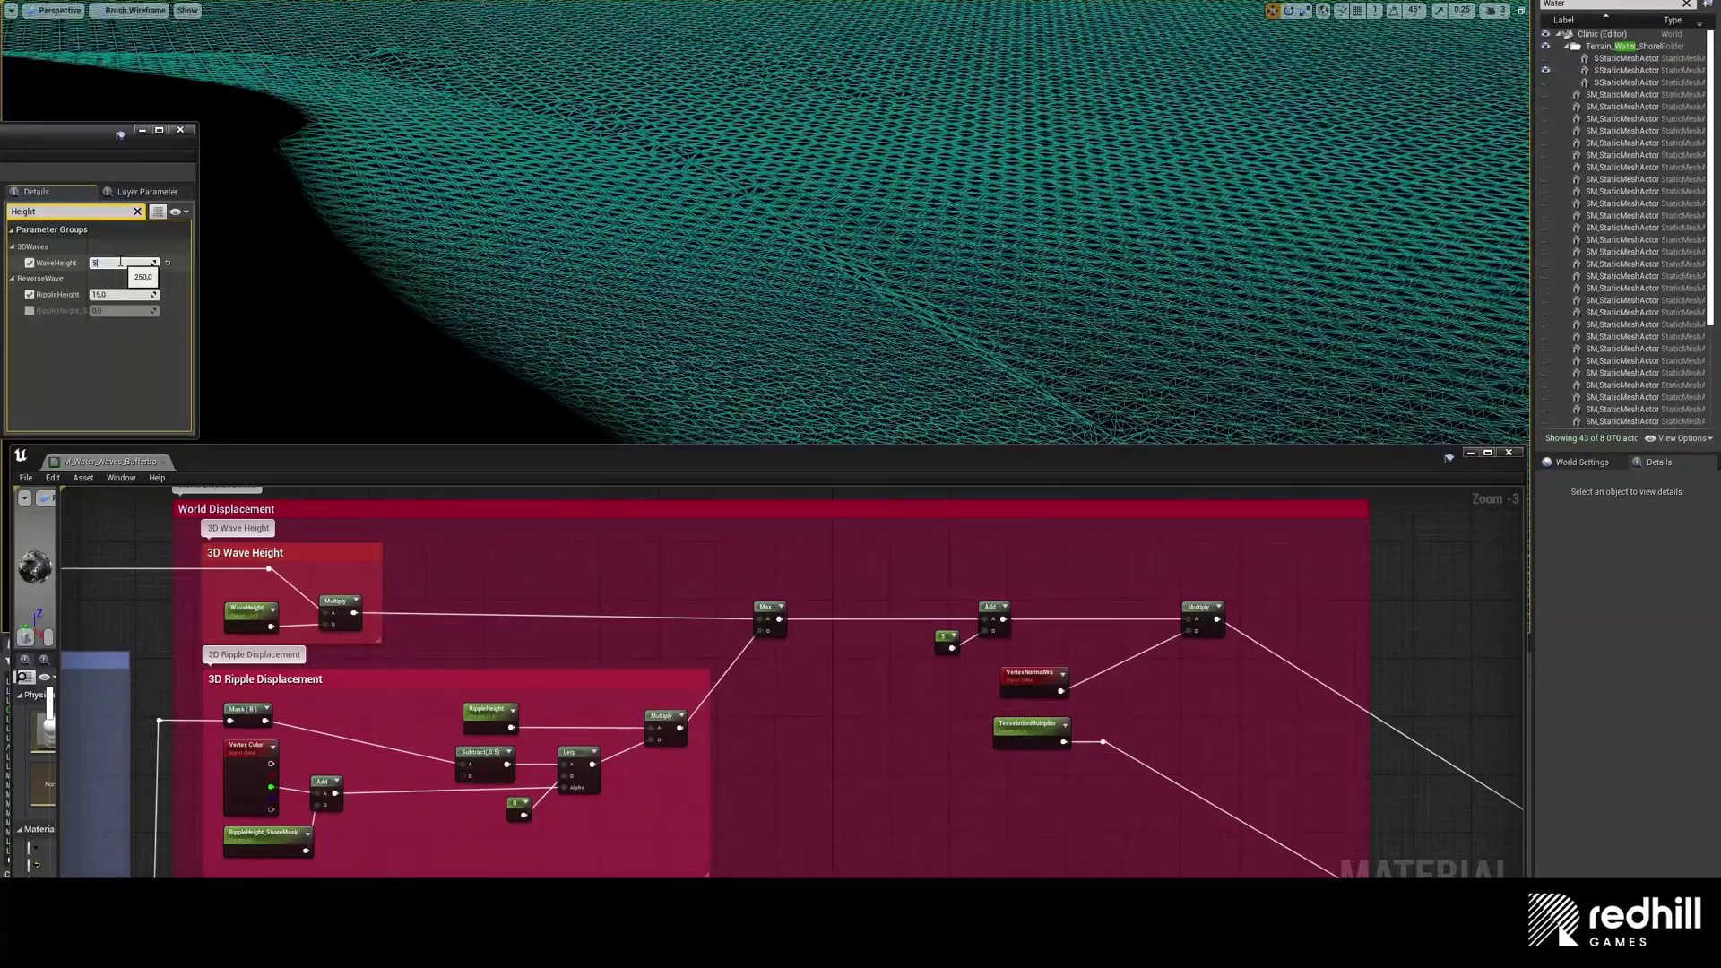
pyautogui.write('00')
pyautogui.press('Return')
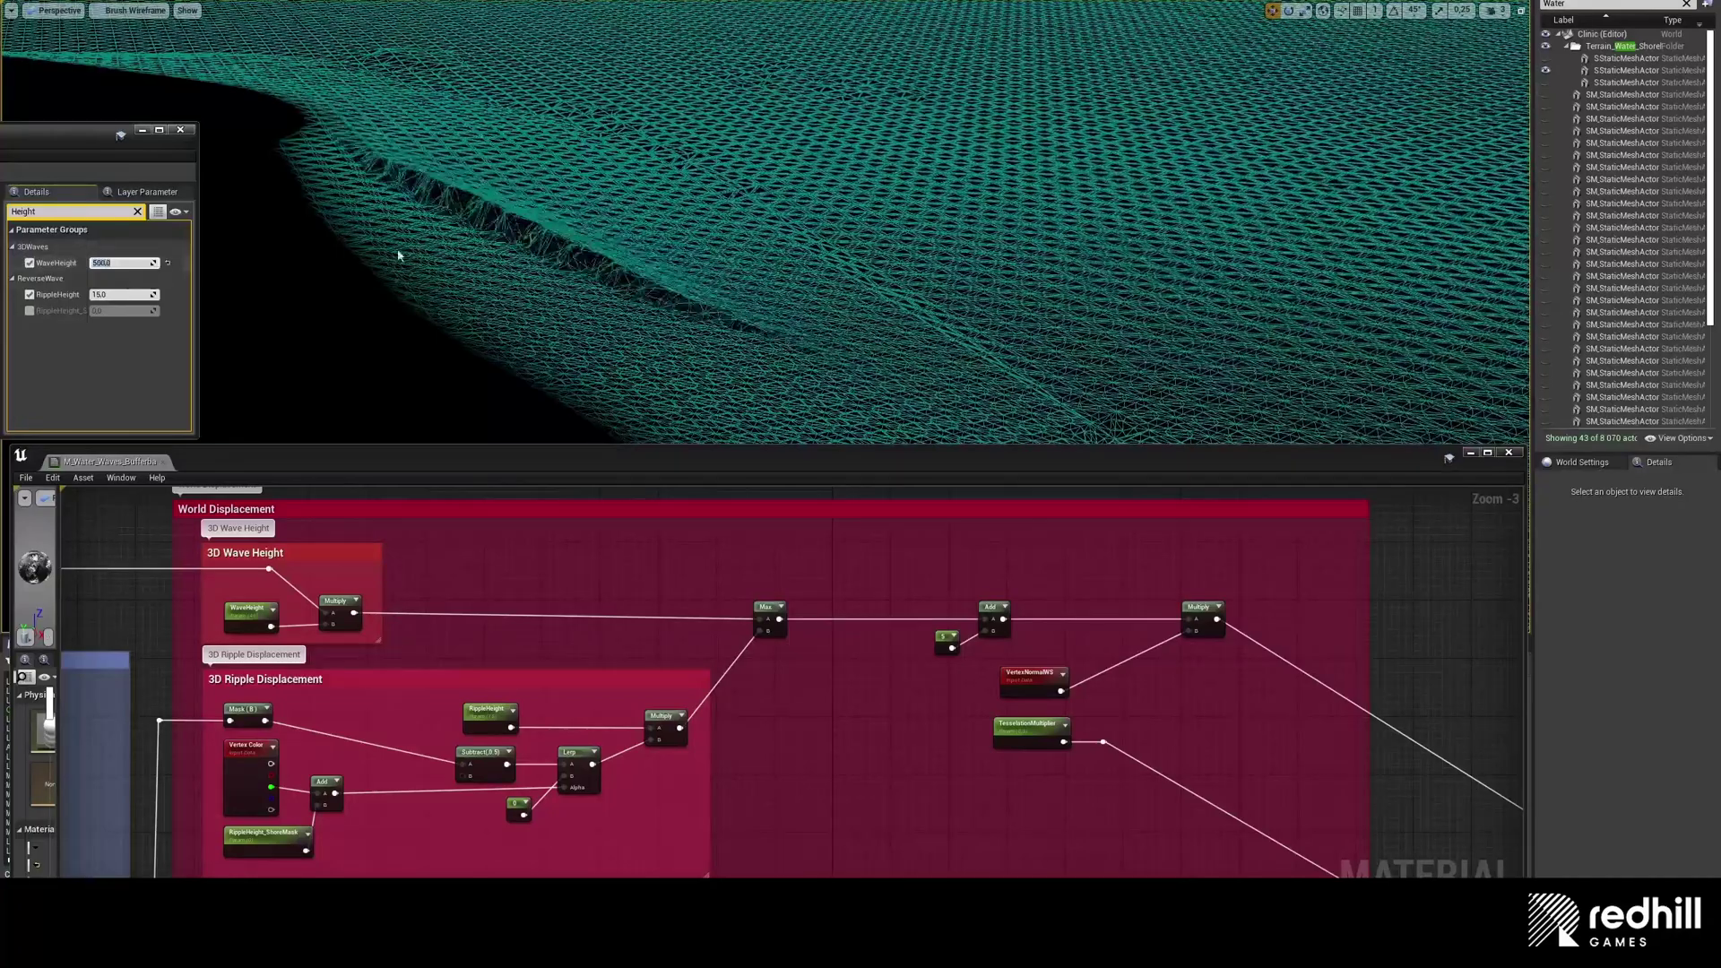
# Step: Try a RippleHeight of 200 in the material instance with the wireframe water
pyautogui.click(120, 296)
pyautogui.write('2')
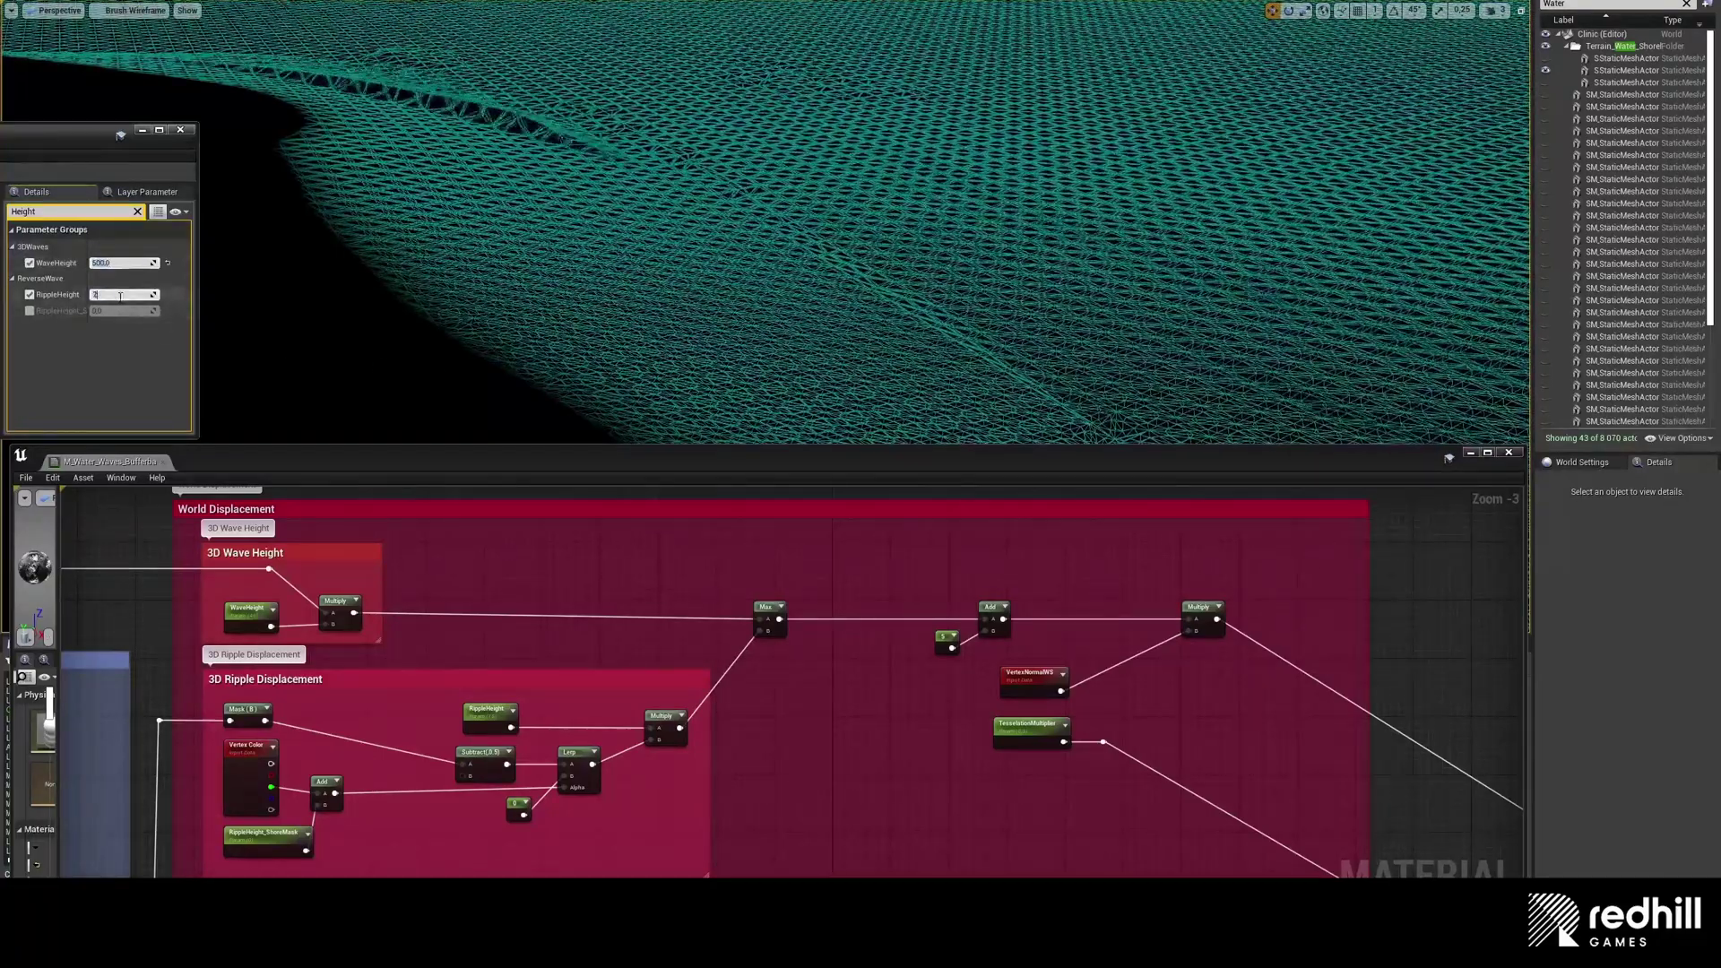
pyautogui.write('00')
pyautogui.press('Return')
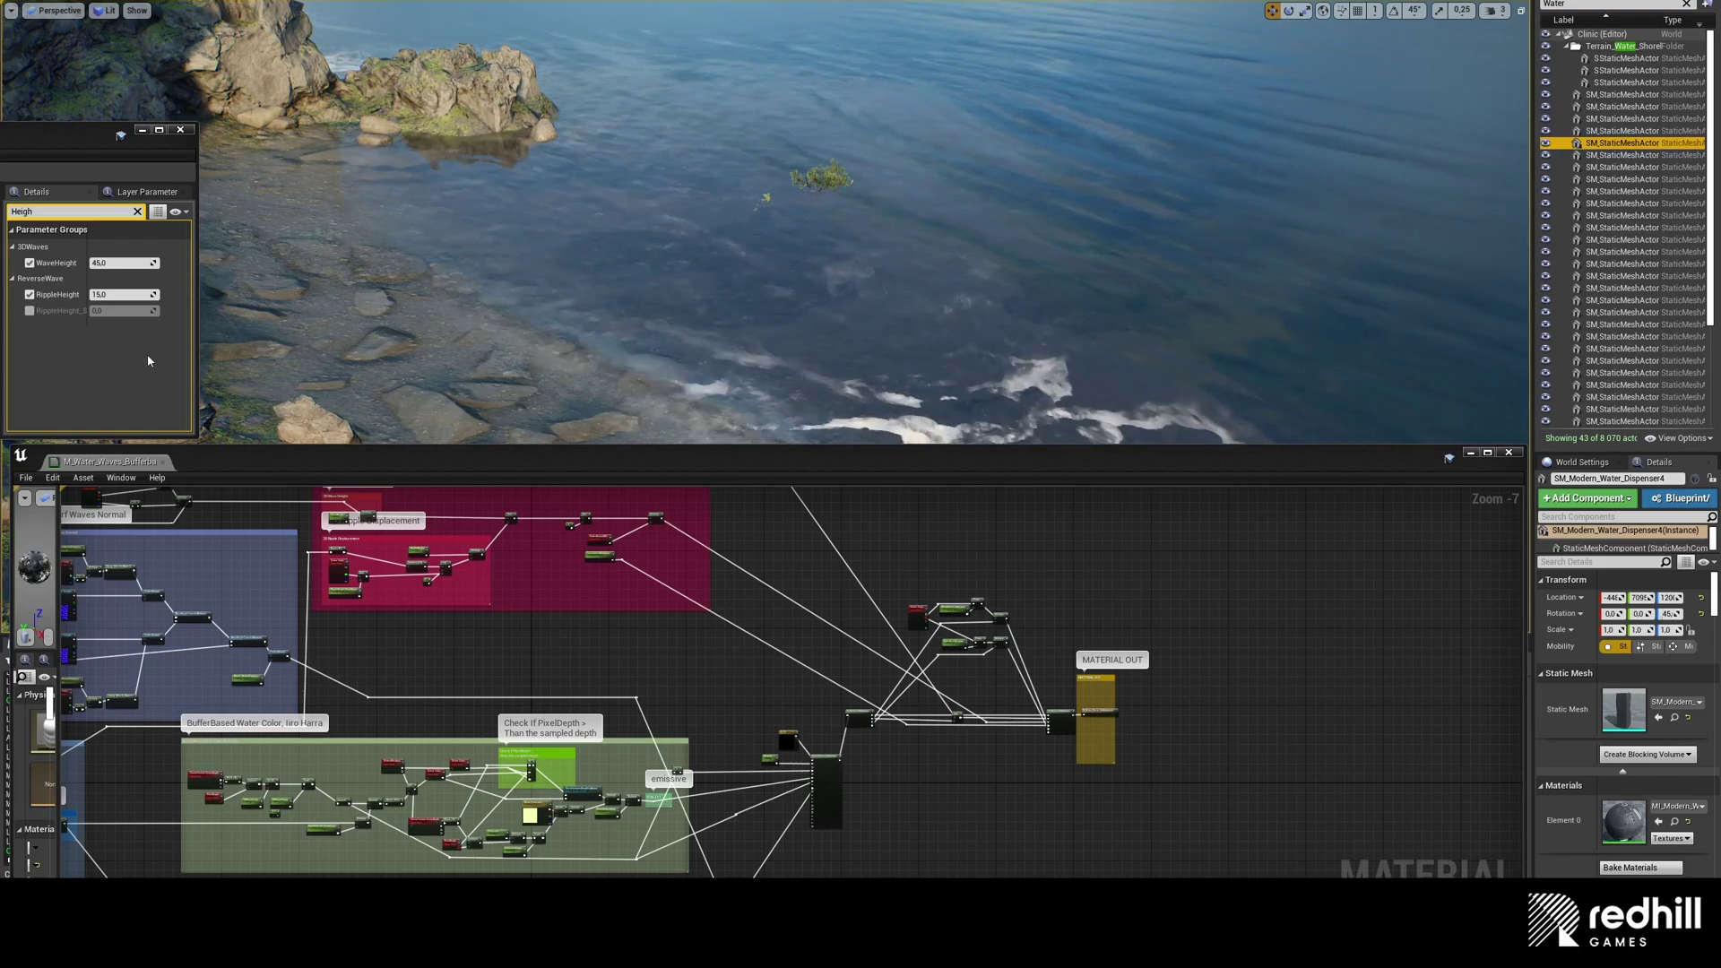
# Step: Set WaveHeight to 500 and RippleHeight to 60 in the water material instance with the lit shoreline in view
pyautogui.click(124, 264)
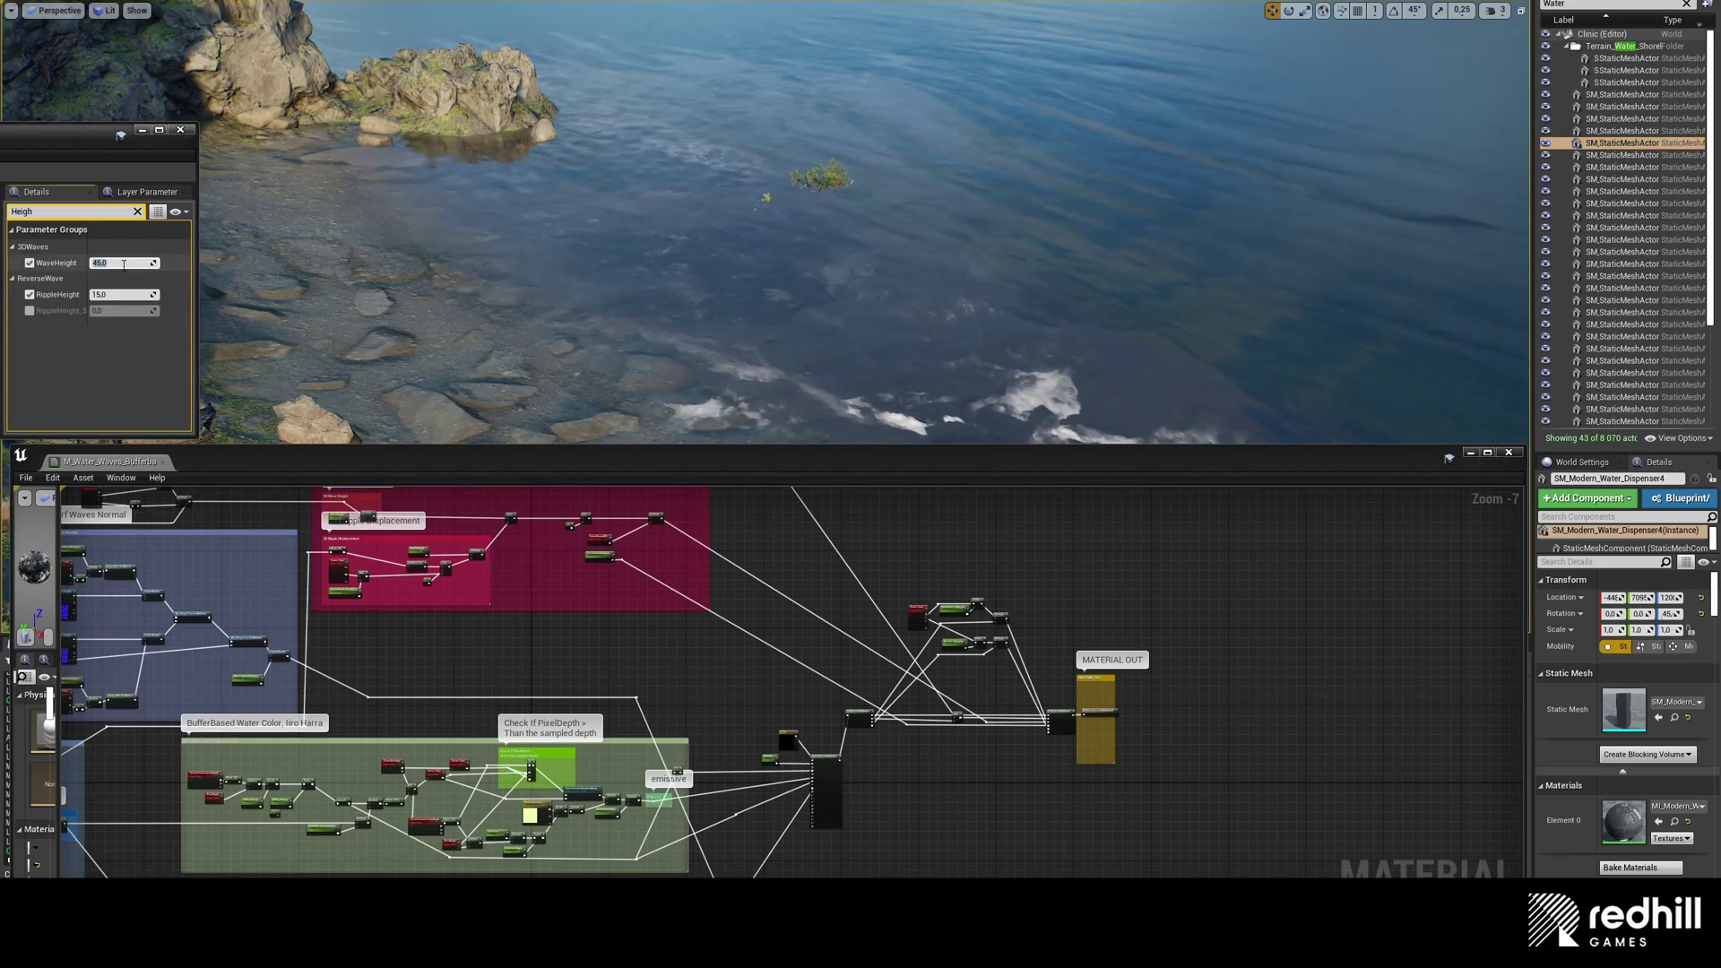
pyautogui.write('500')
pyautogui.press('Return')
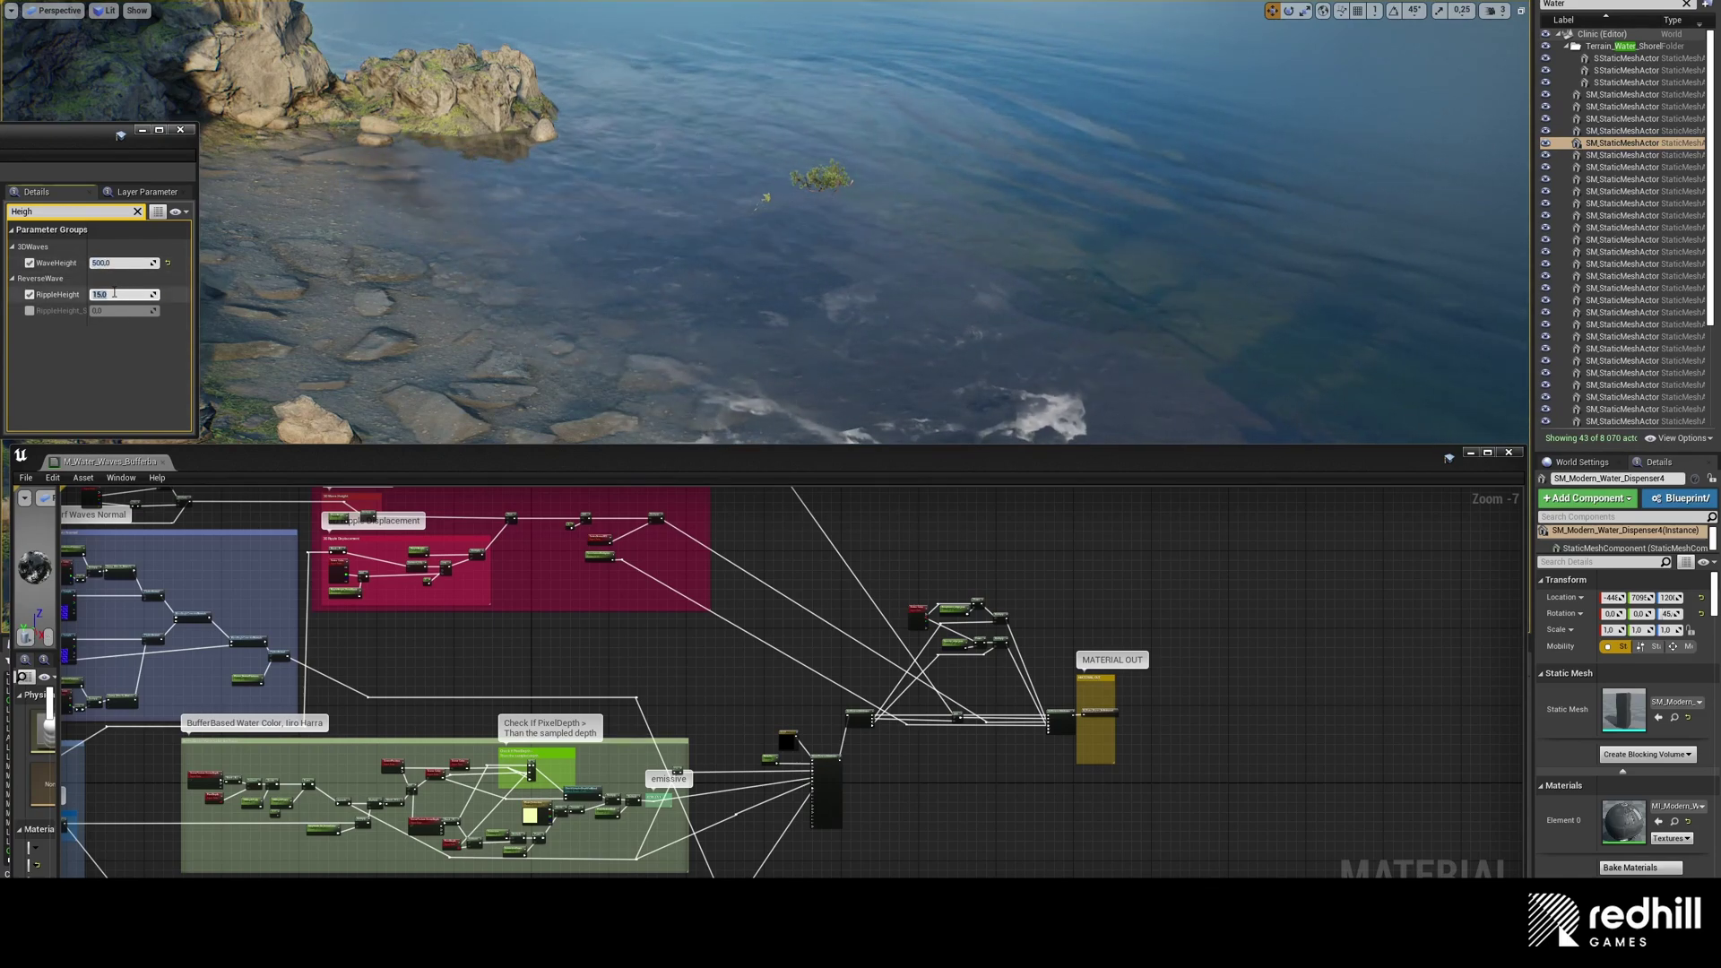
pyautogui.click(114, 292)
pyautogui.write('60')
pyautogui.press('Return')
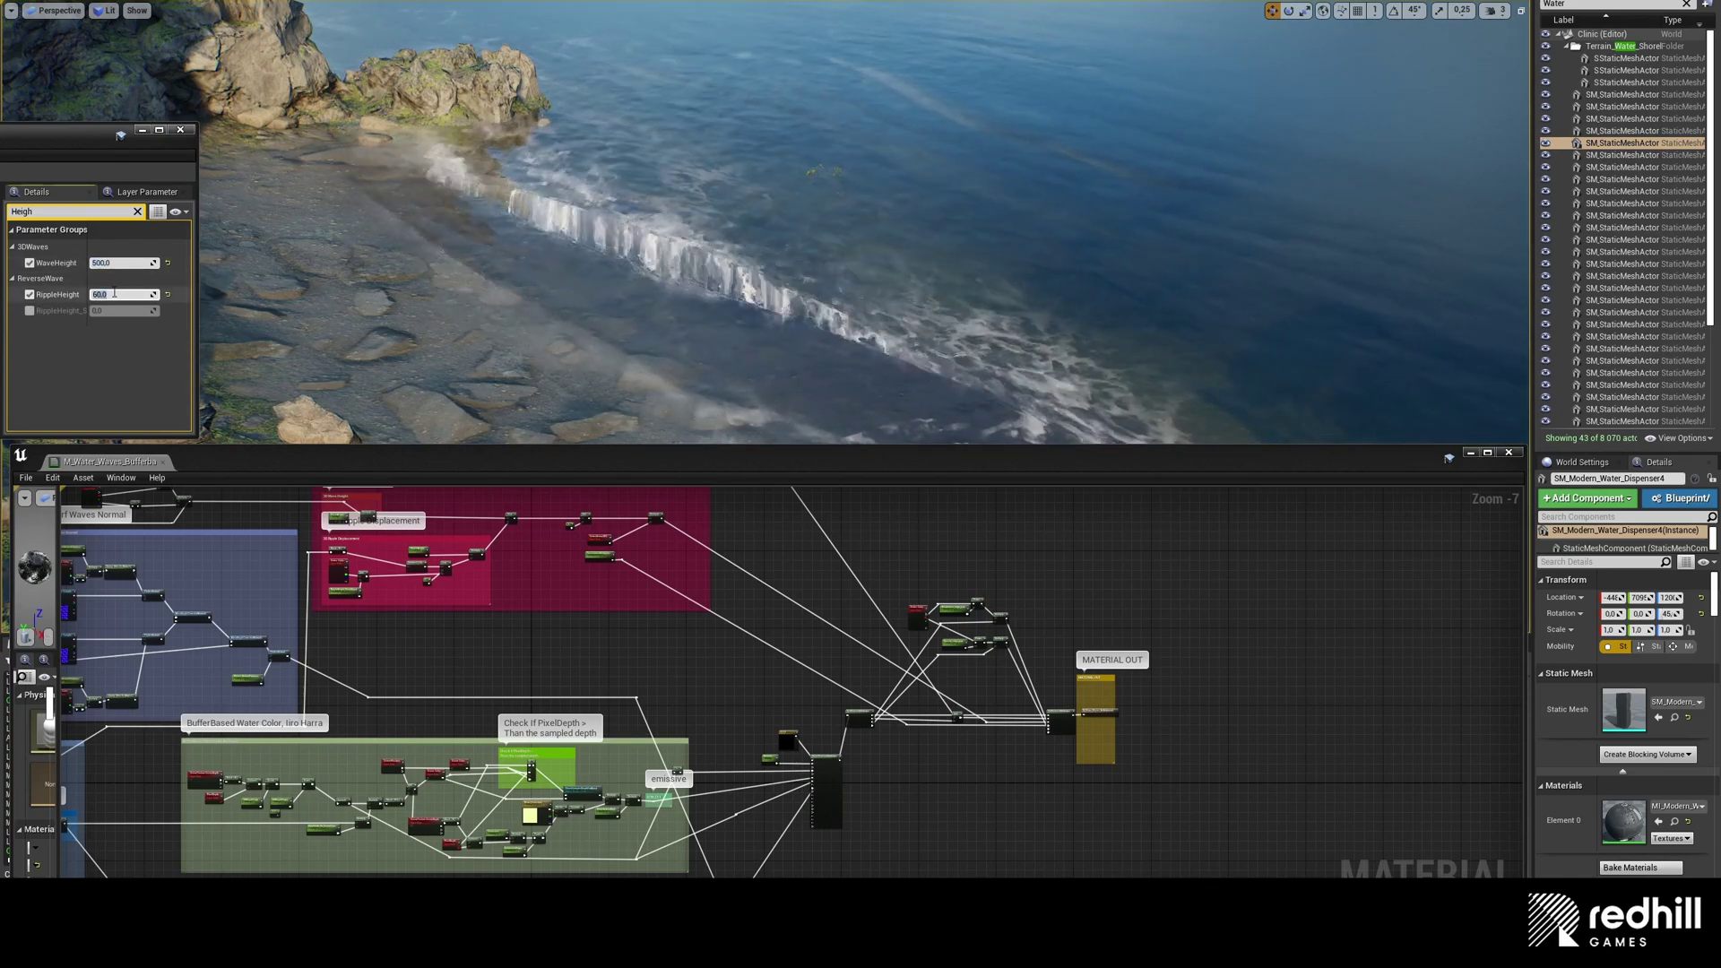